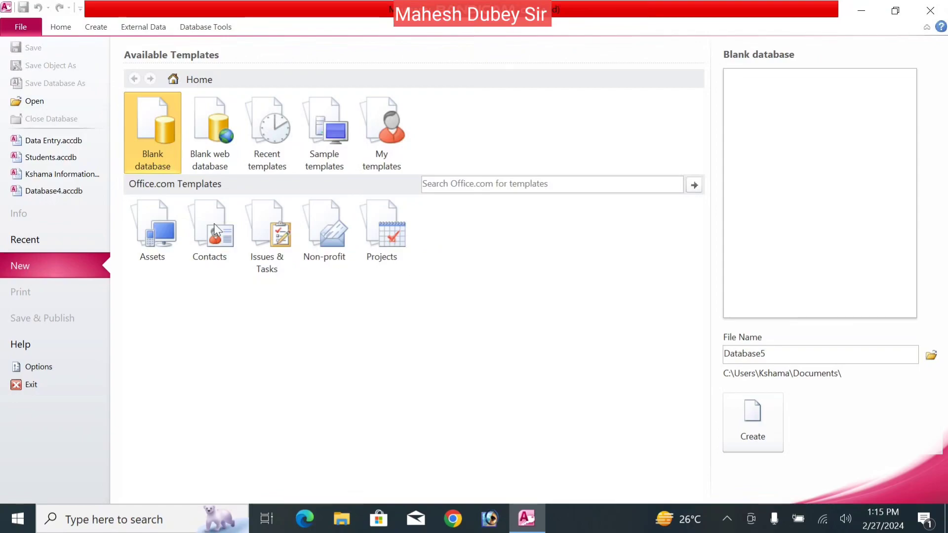
- Name the new blank database 'ABC Medical Store' and create it
double_click(776, 355)
key("BackSpace")
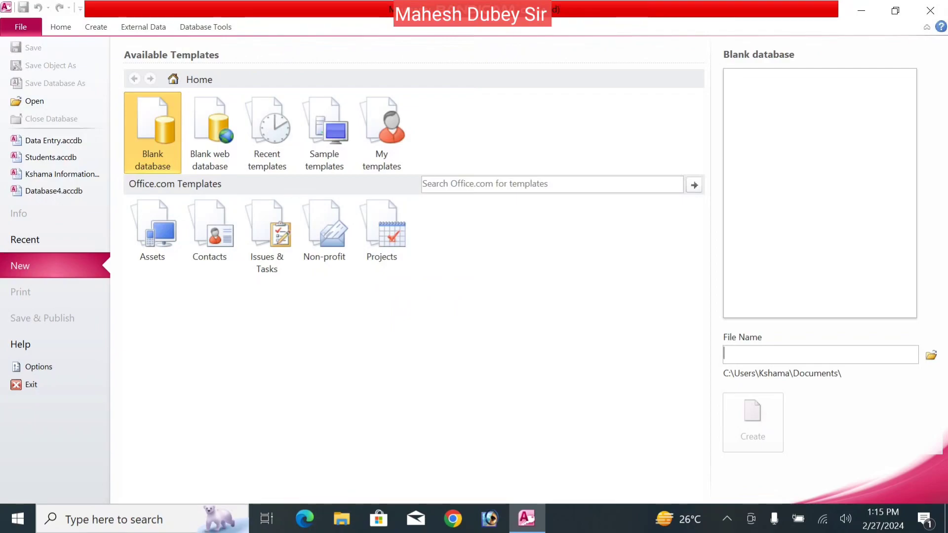
type("ABC Medical ")
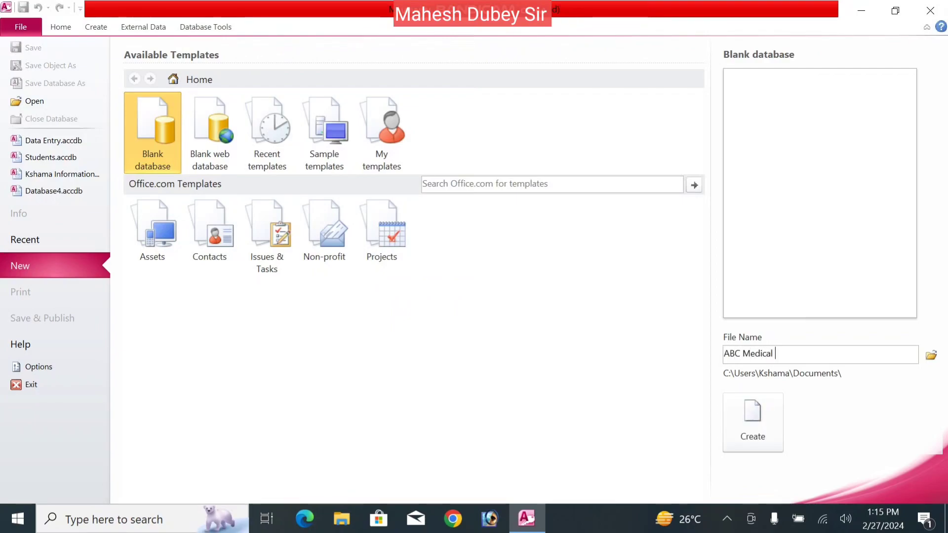
type("Store")
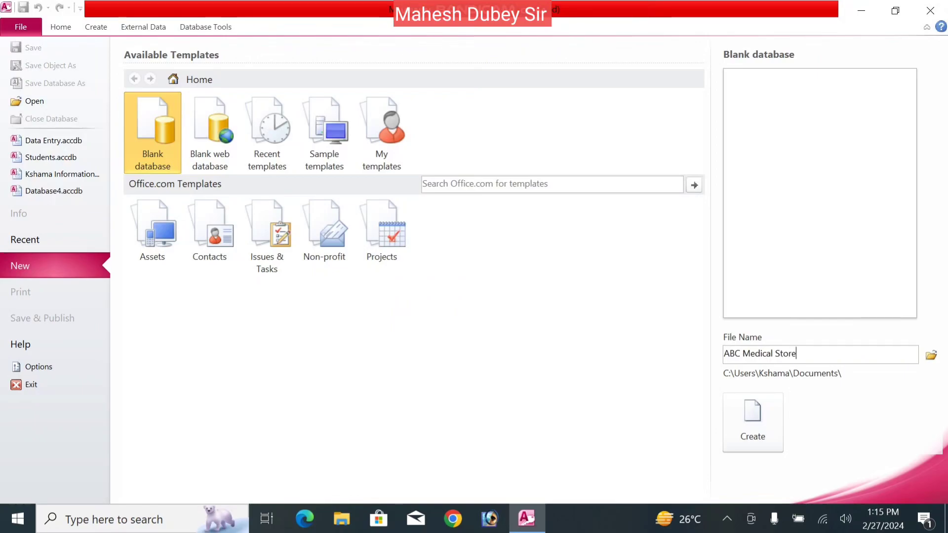
left_click(761, 433)
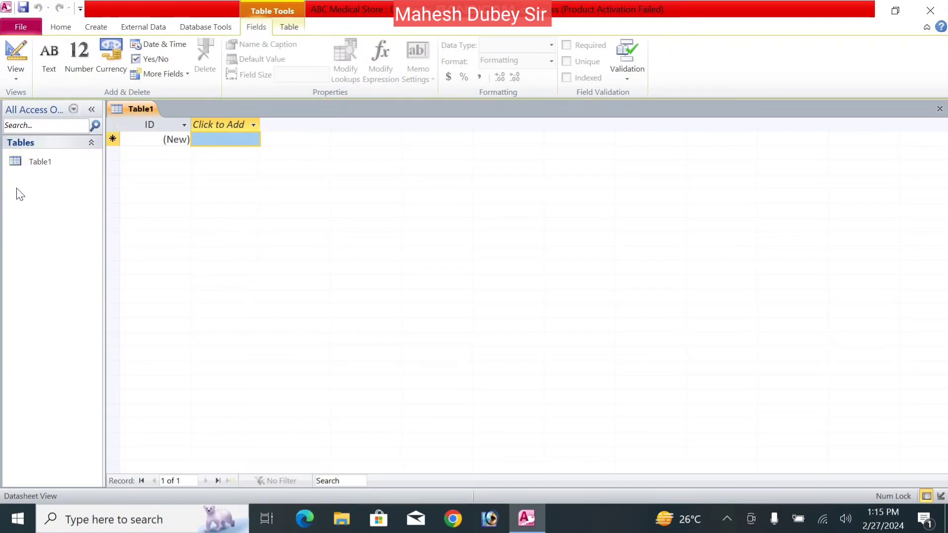
- Switch Table1 to Design View and save it as 'Bill'
left_click(45, 167)
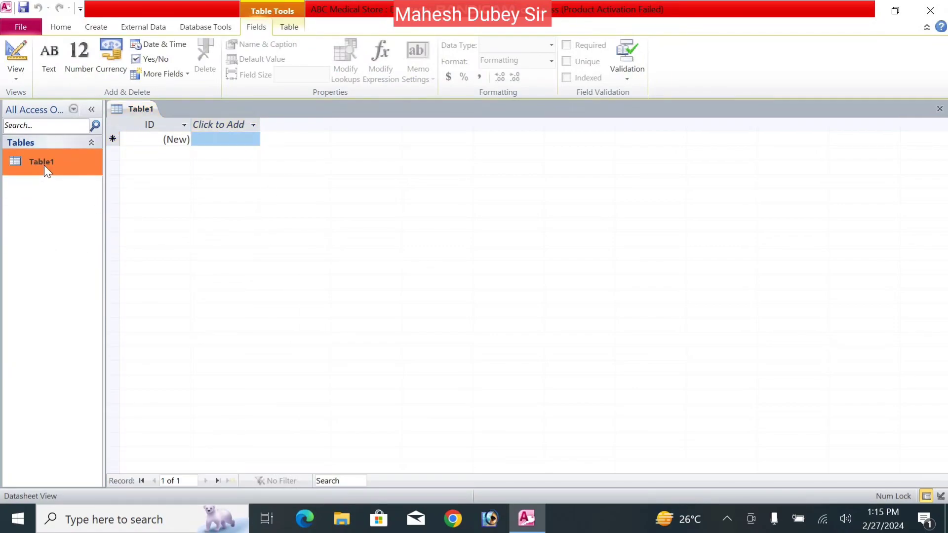
right_click(44, 166)
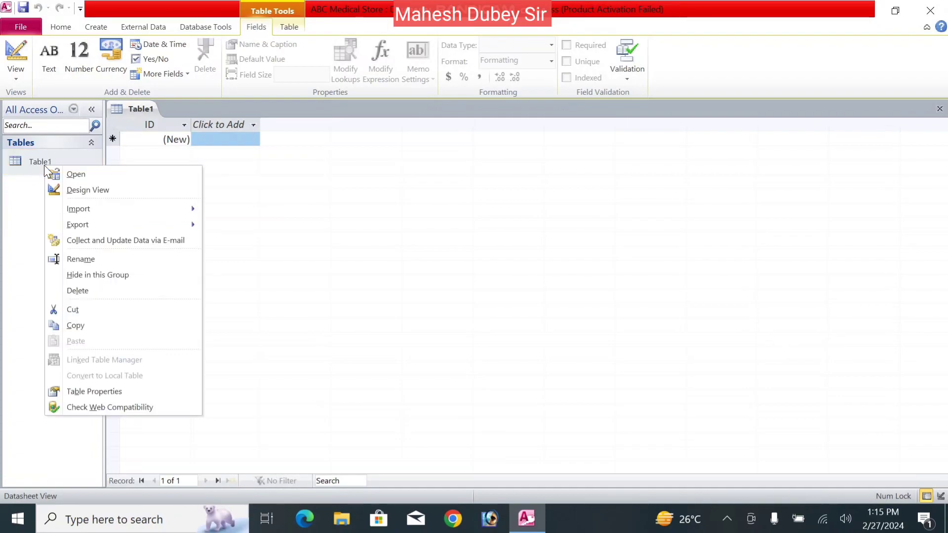
left_click(69, 195)
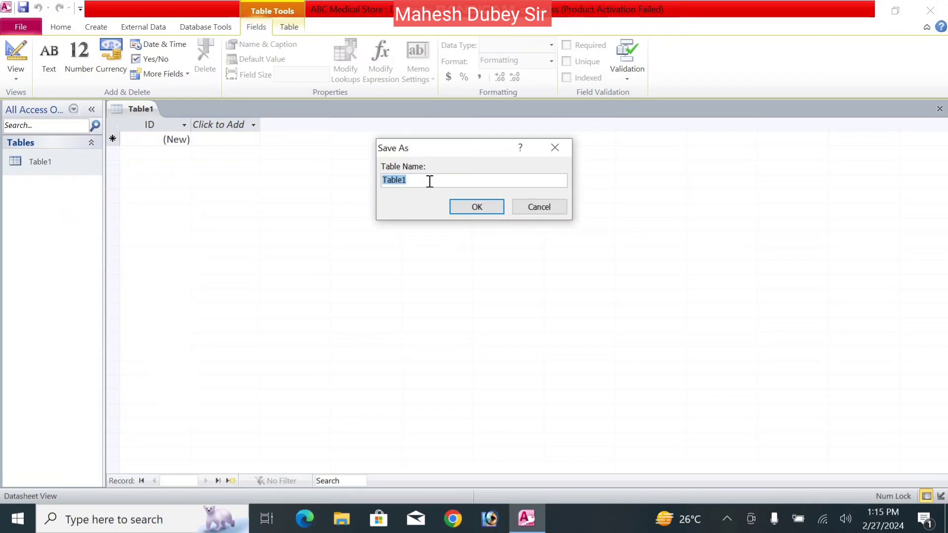
type("R")
type("Bill")
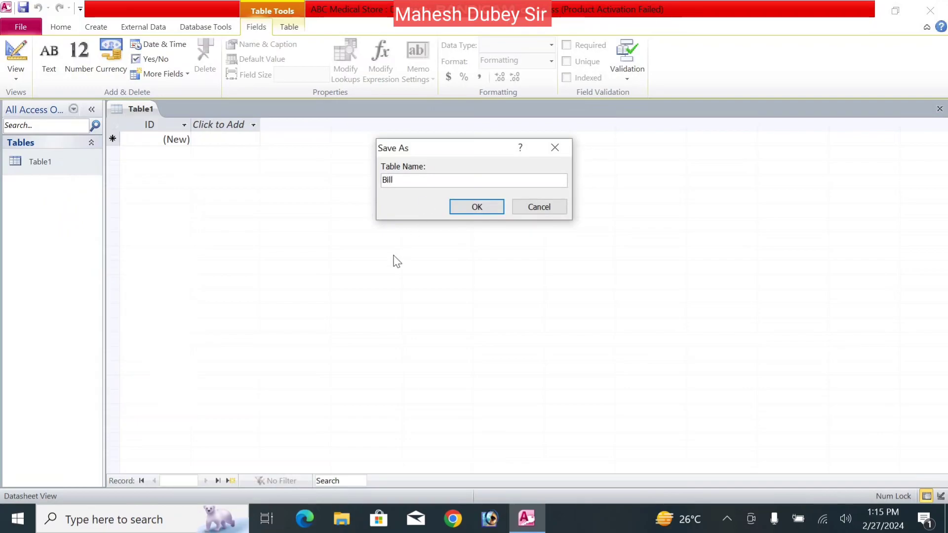
left_click(475, 207)
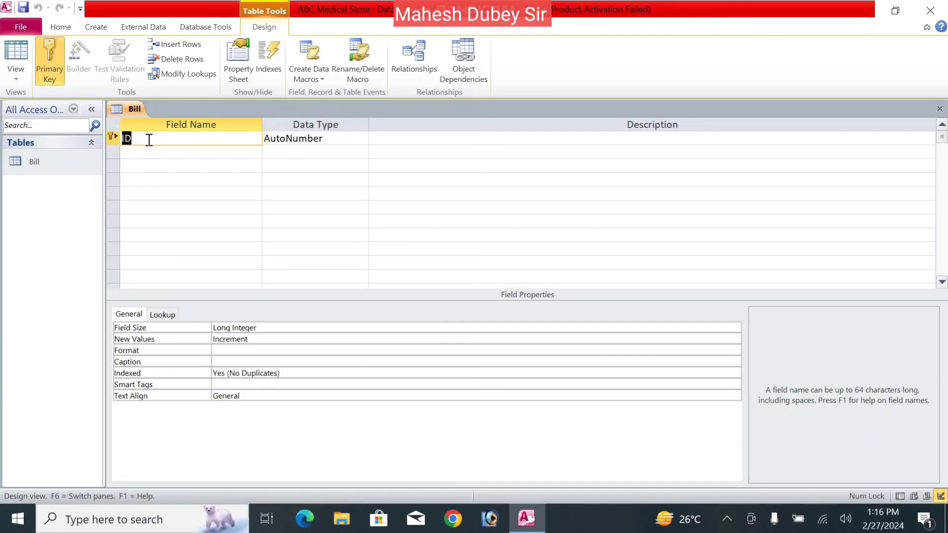
- Rename the ID field to Sr and add a Text field called Medicine Name
type("Sr")
key("Tab")
key("Tab")
key("Tab")
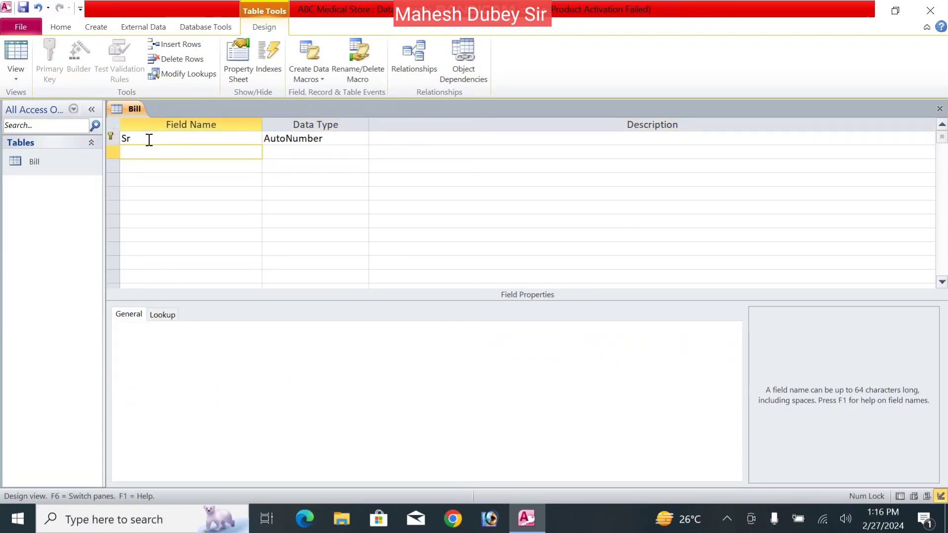
type("Medicine Name")
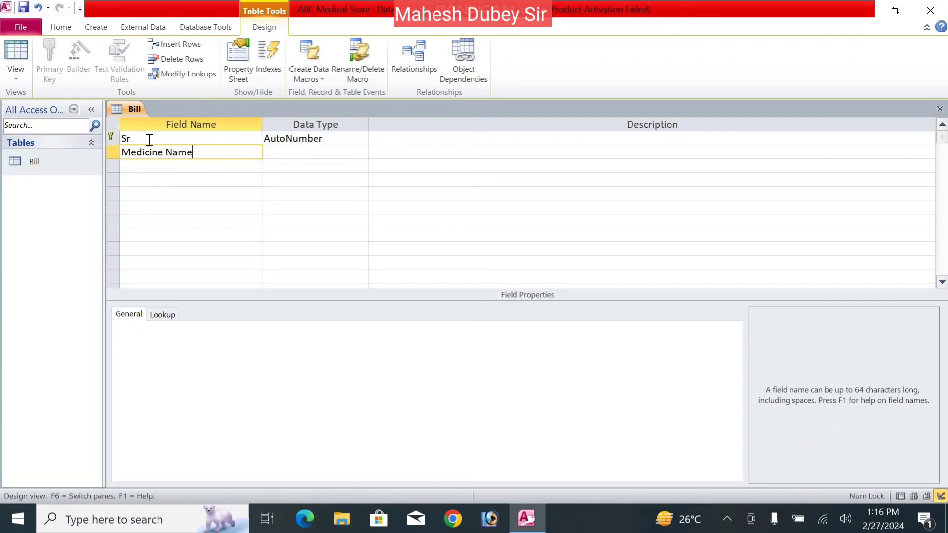
key("Tab")
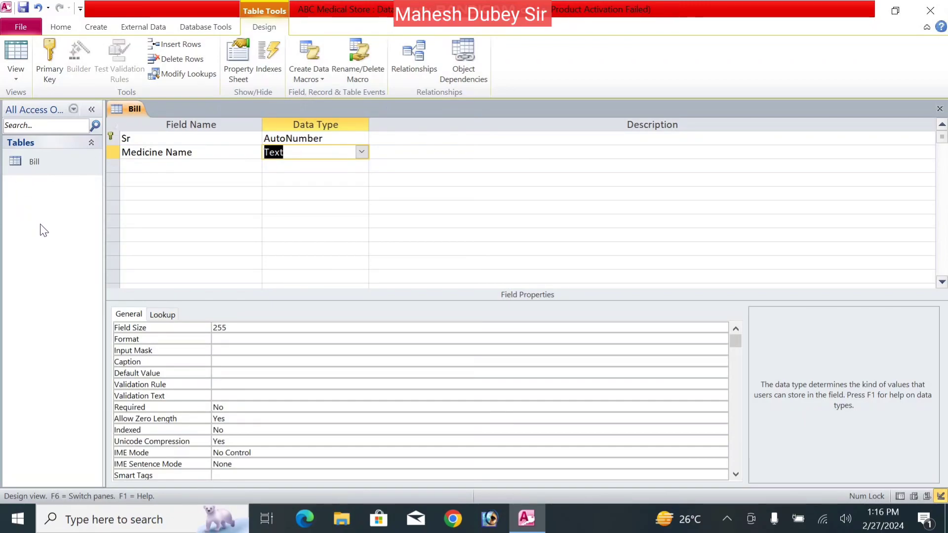
left_click(323, 161)
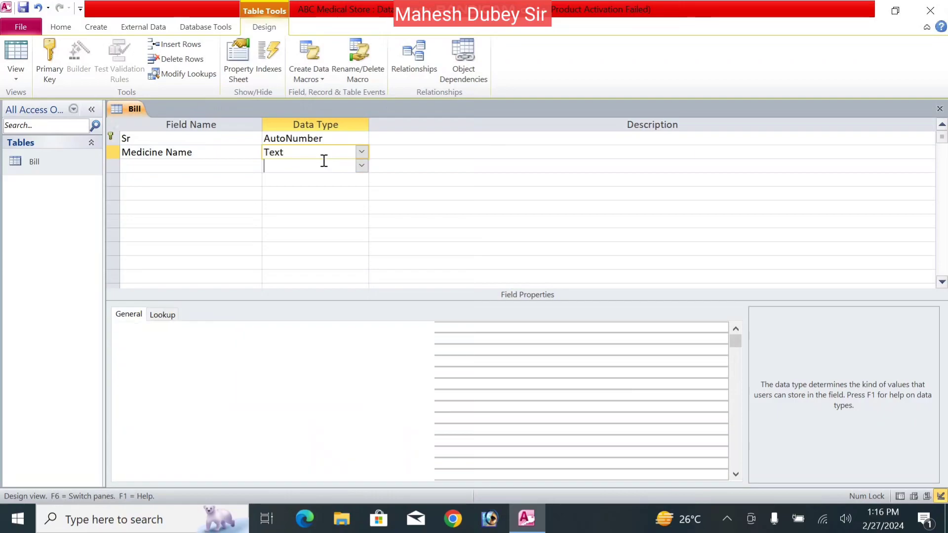
left_click(347, 153)
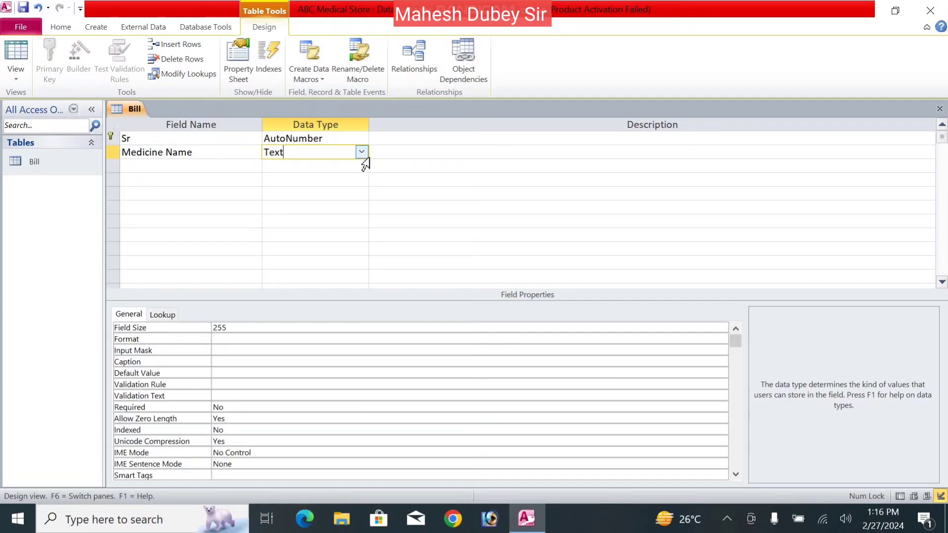
- Make Medicine Name a Lookup Wizard field with typed values Paracitomal, Calpal and Aciloc
left_click(362, 153)
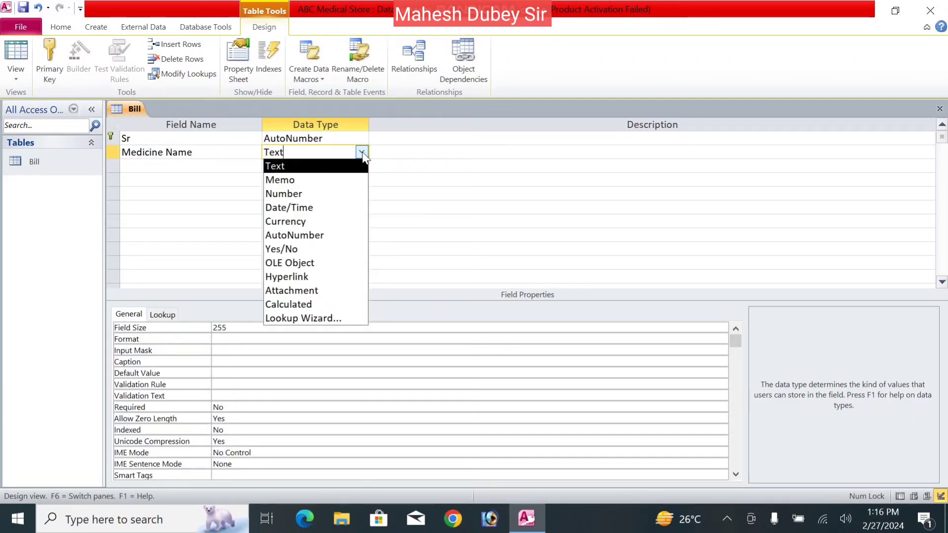
left_click(336, 319)
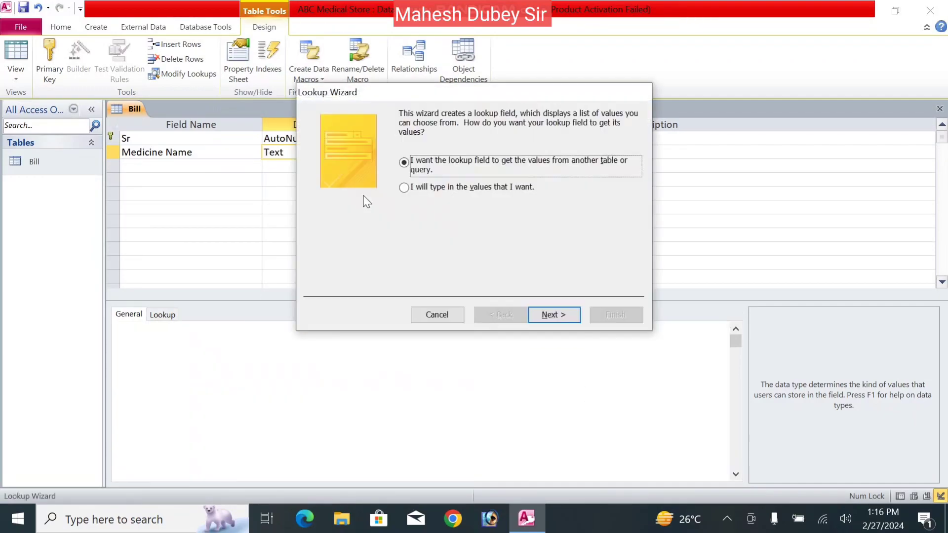
left_click(428, 190)
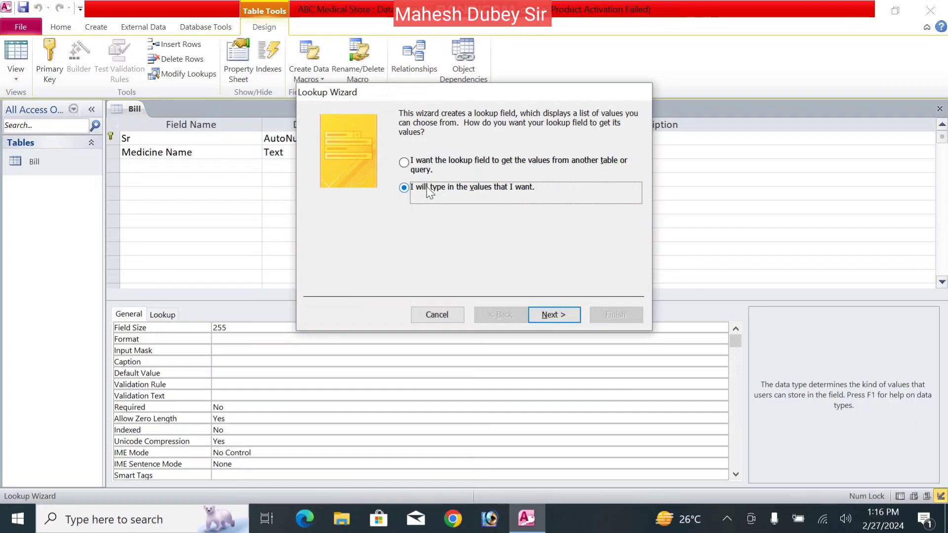
left_click(549, 315)
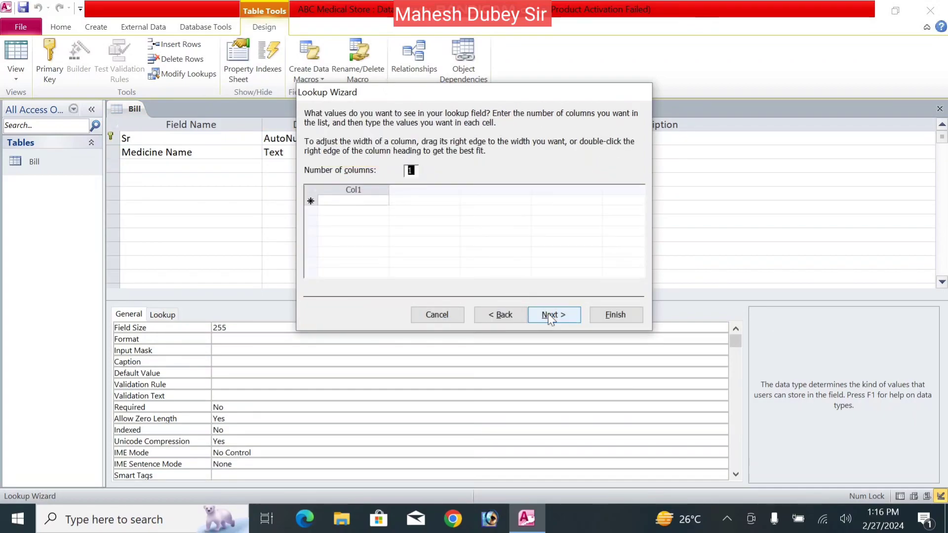
left_click(357, 200)
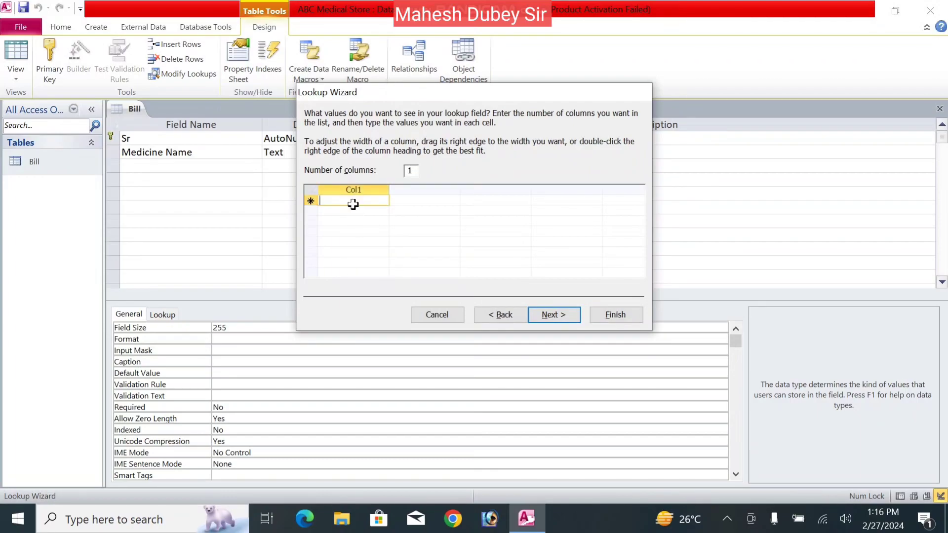
type("Para")
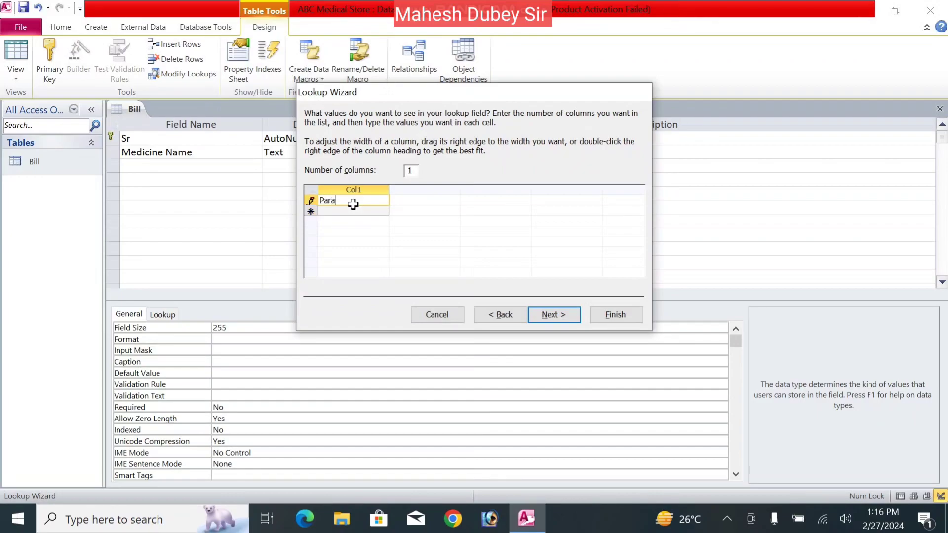
type("citomal")
key("Return")
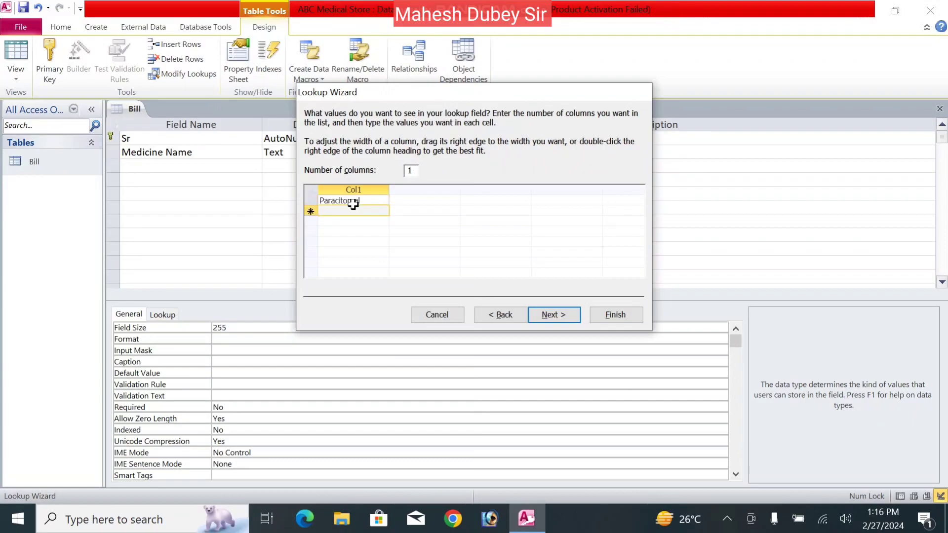
type("Calpal")
key("Return")
type("Ac")
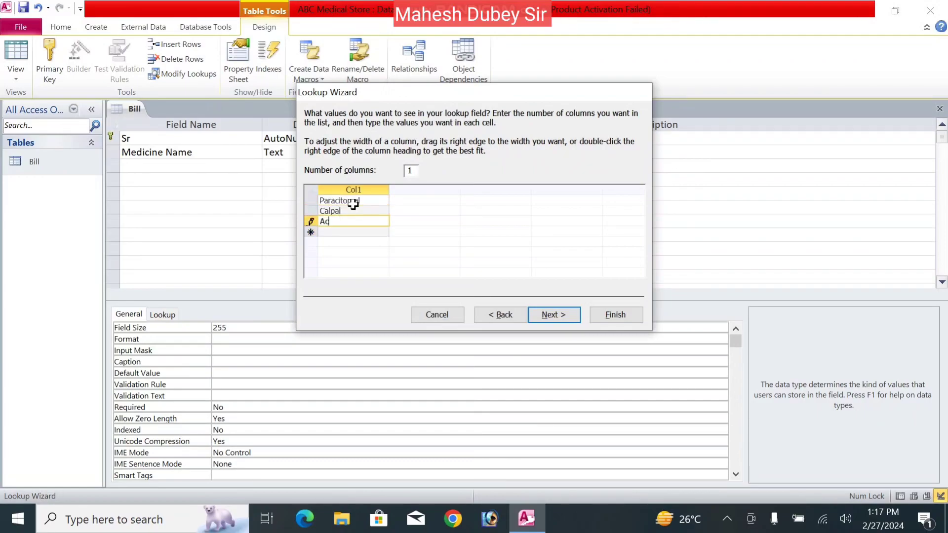
type("iloc")
key("Return")
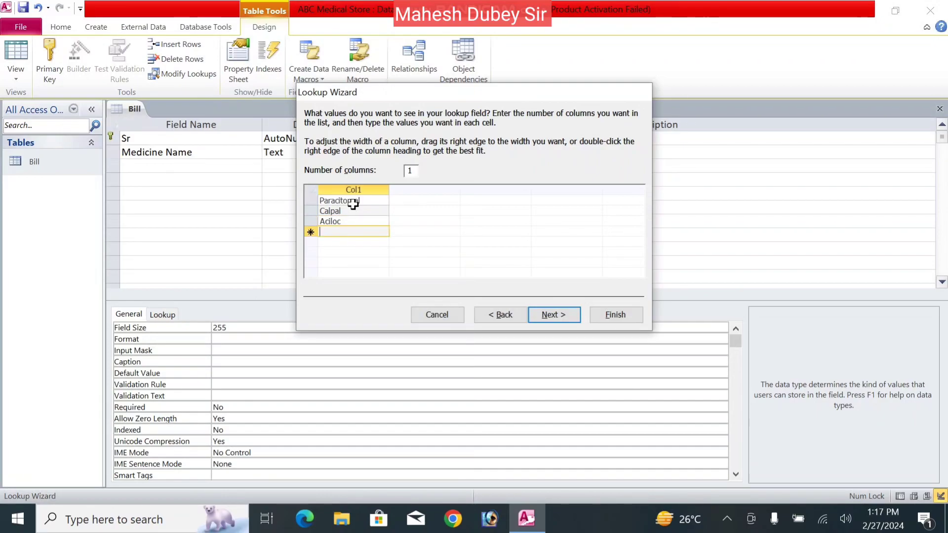
- Limit the lookup to the list, allow multiple values, and finish the wizard
left_click(561, 321)
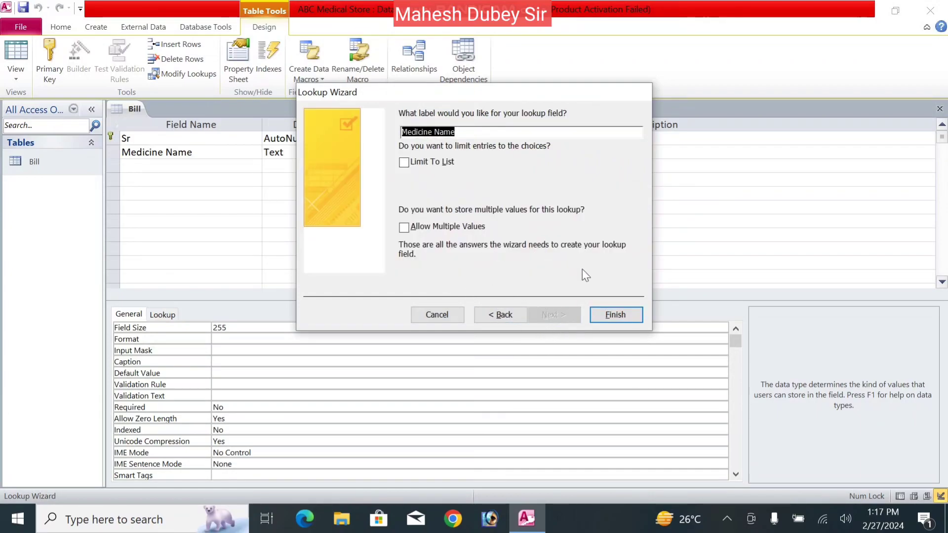
left_click(405, 167)
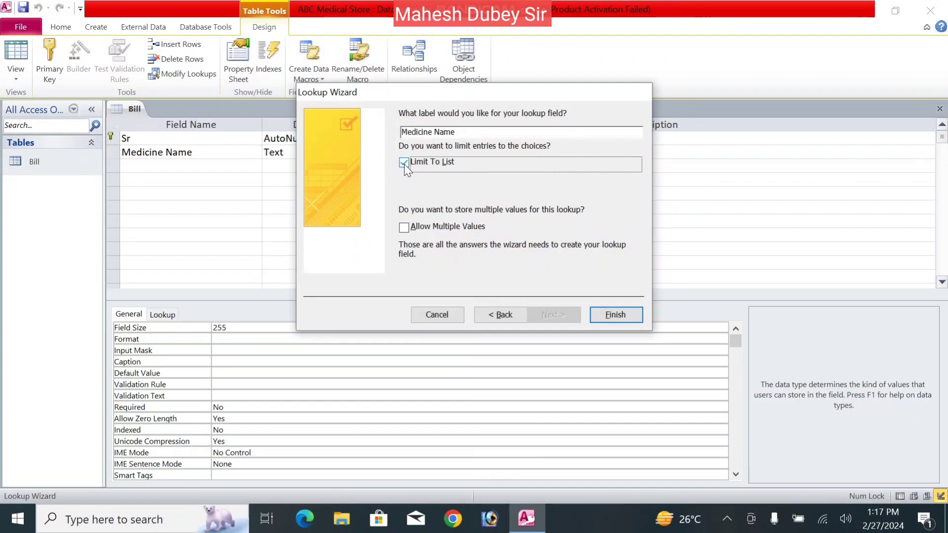
left_click(407, 230)
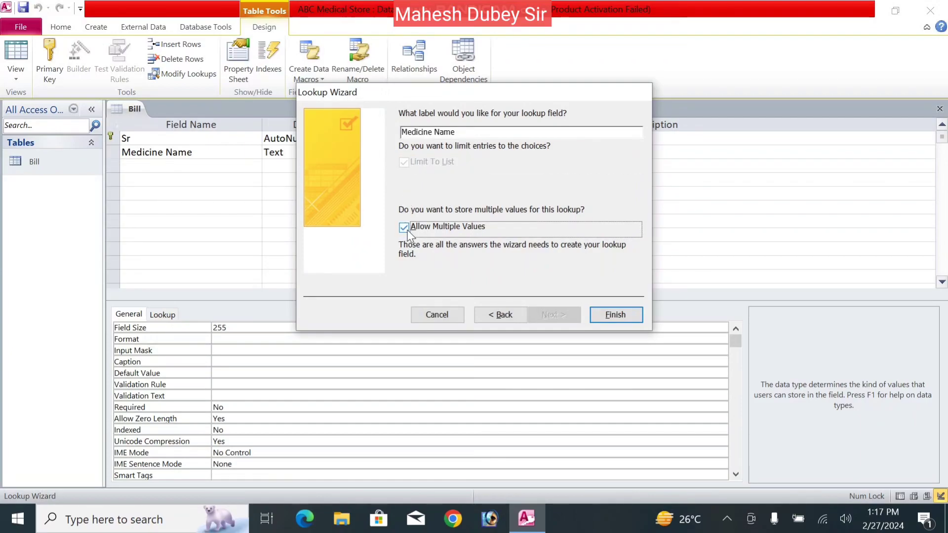
left_click(615, 315)
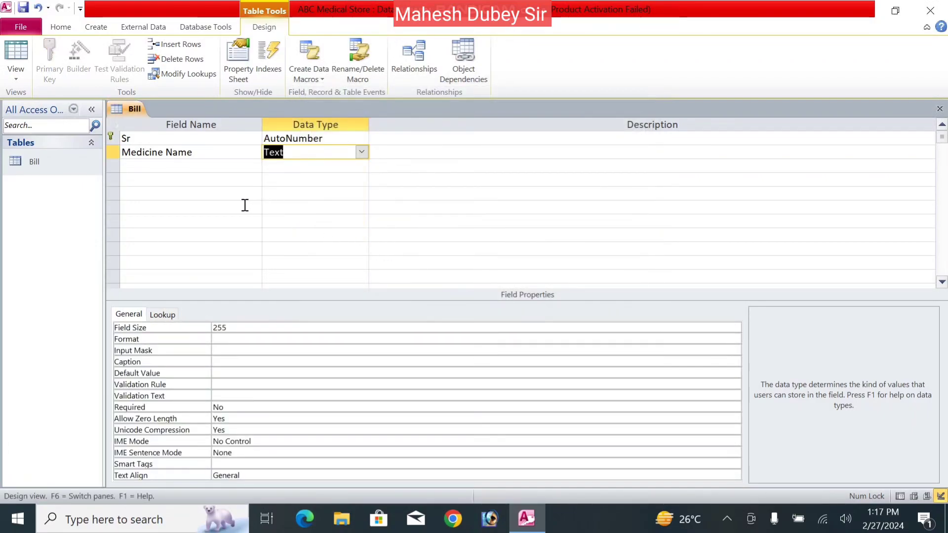
- Add a Purchase Date field of type Date/Time
left_click(173, 176)
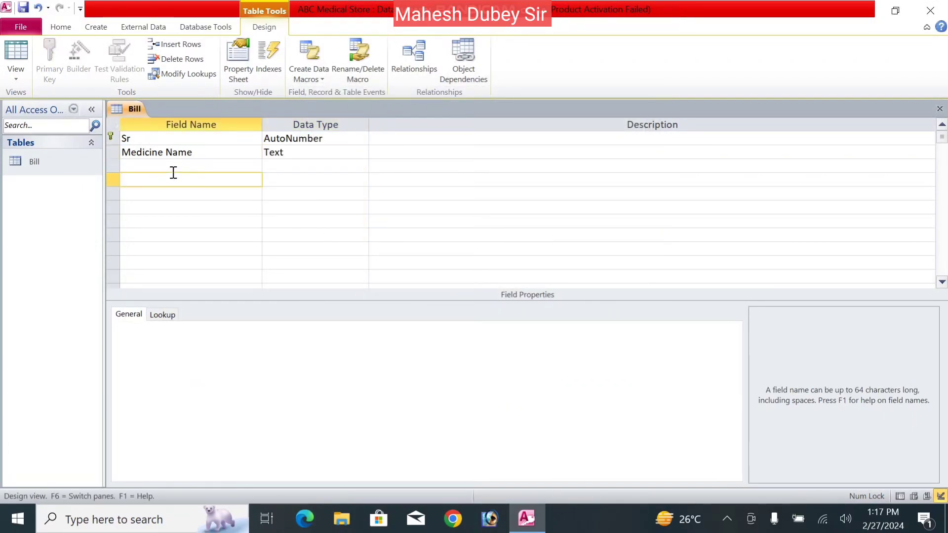
left_click(174, 166)
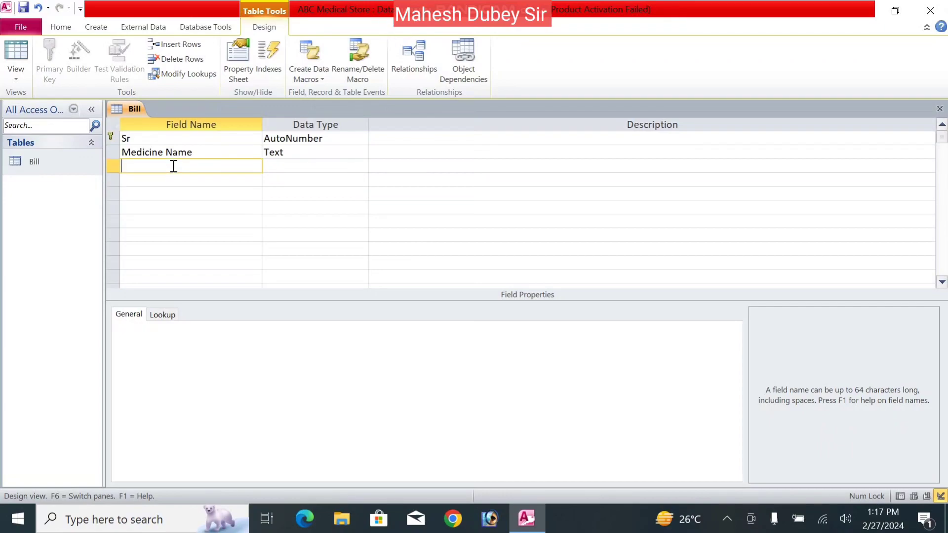
type("Purchase ")
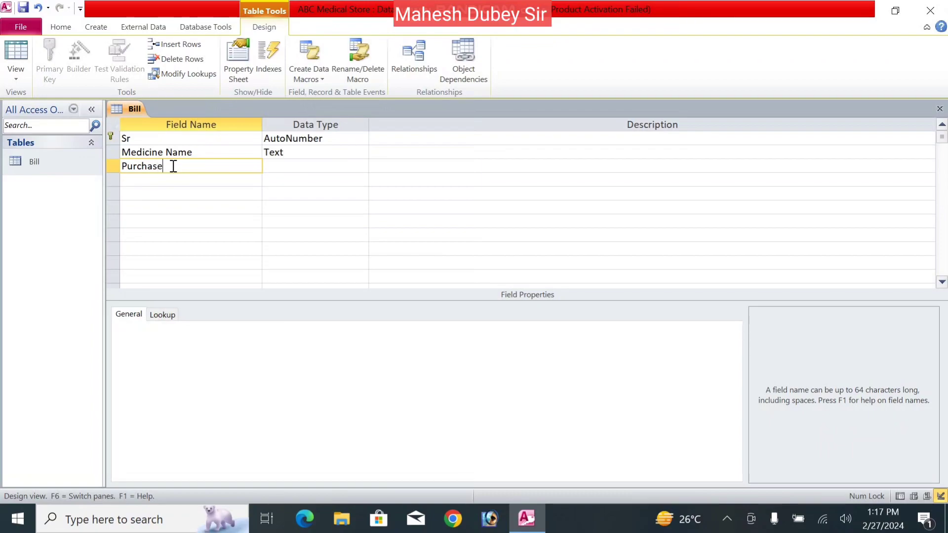
type("Date")
key("Tab")
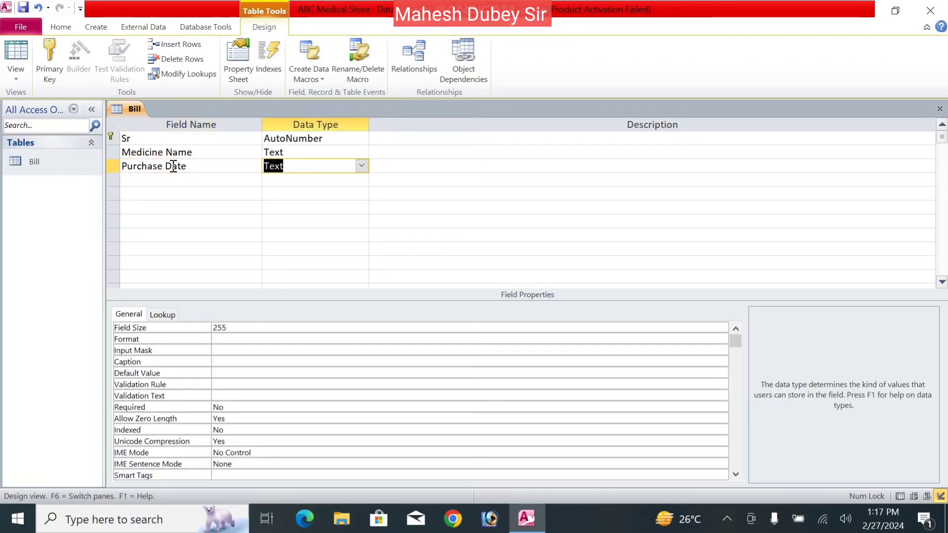
left_click(360, 169)
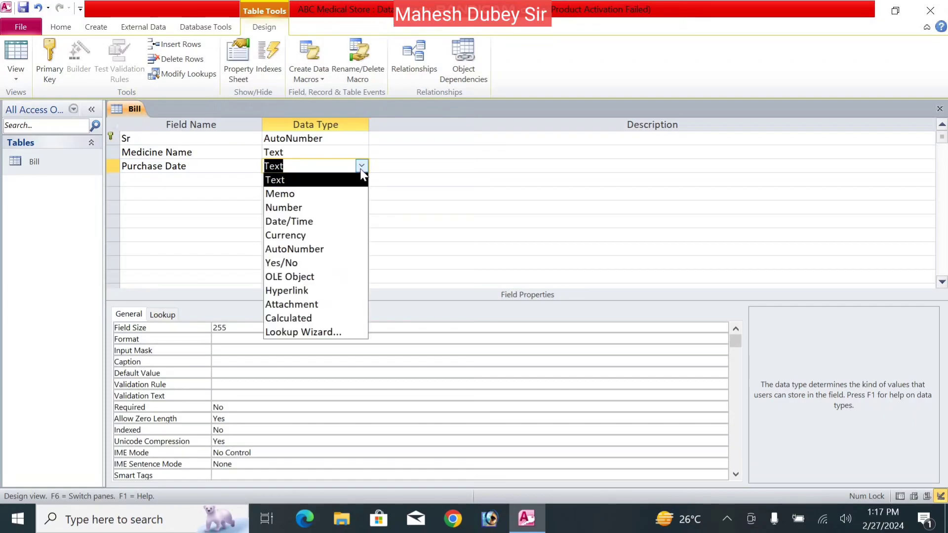
left_click(316, 223)
key("Tab")
key("Tab")
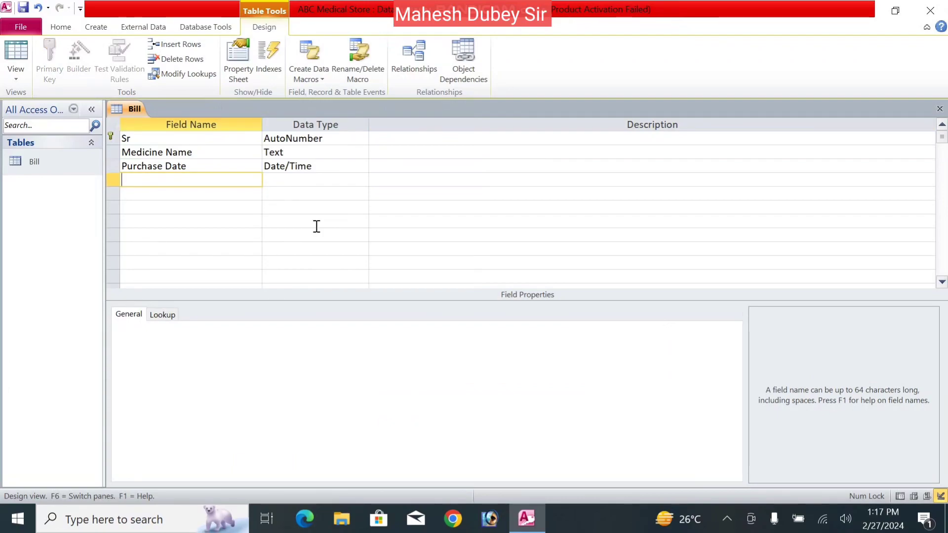
- Add a Patient Name field, keeping it as Text
type("Patient Name")
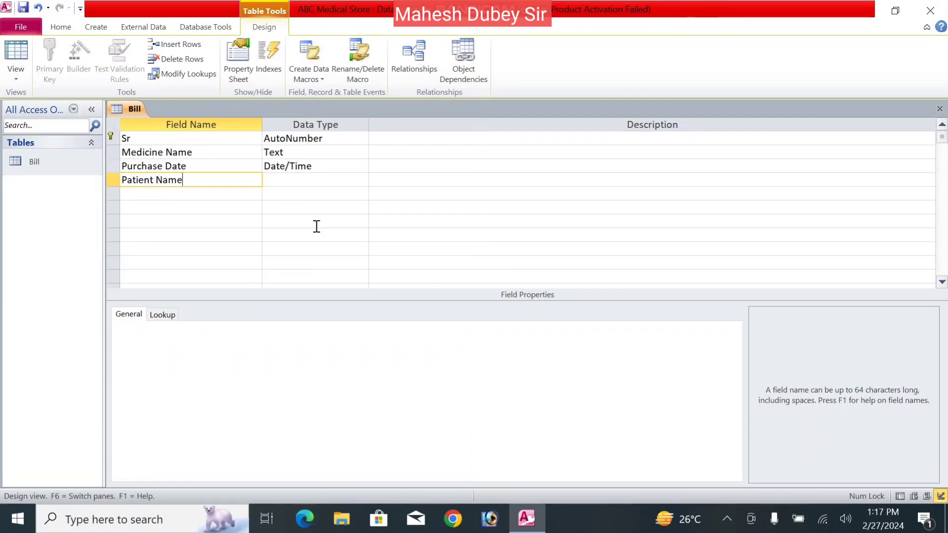
key("Tab")
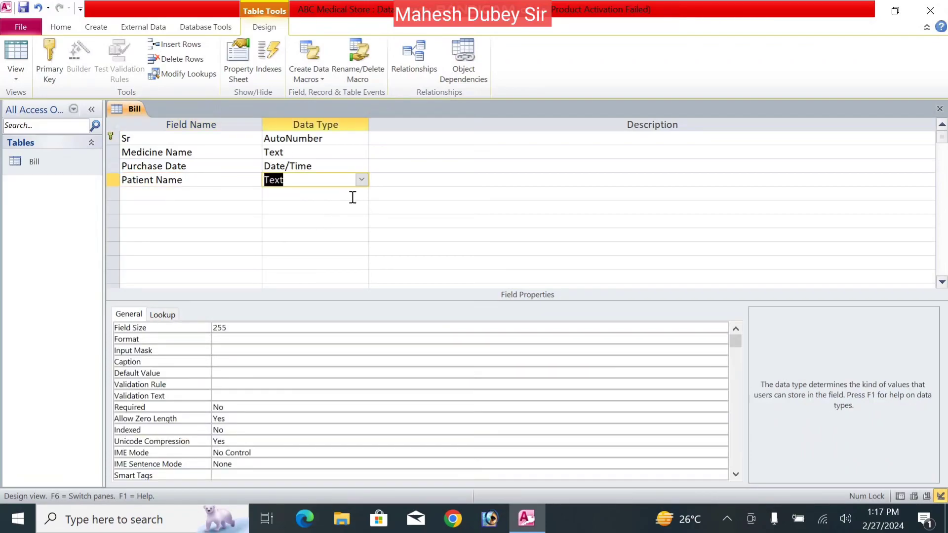
key("Tab")
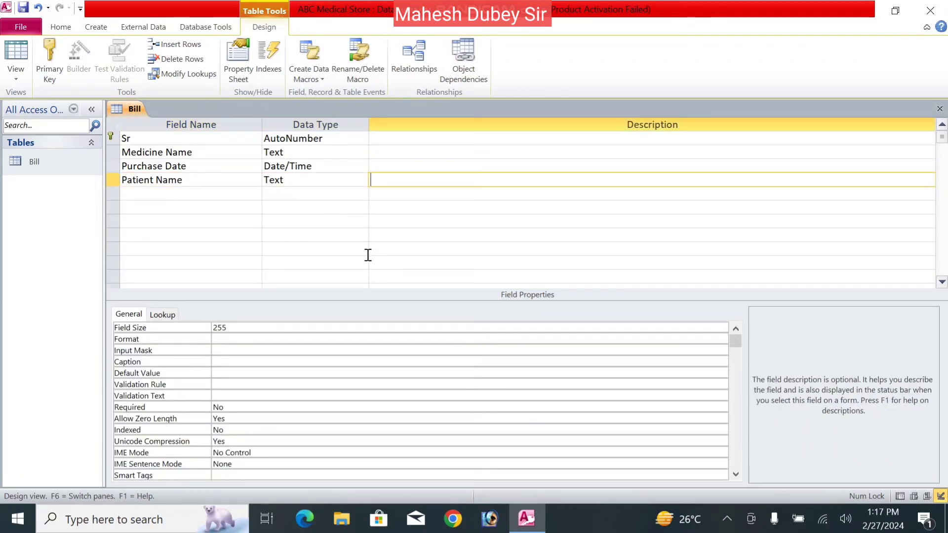
key("Tab")
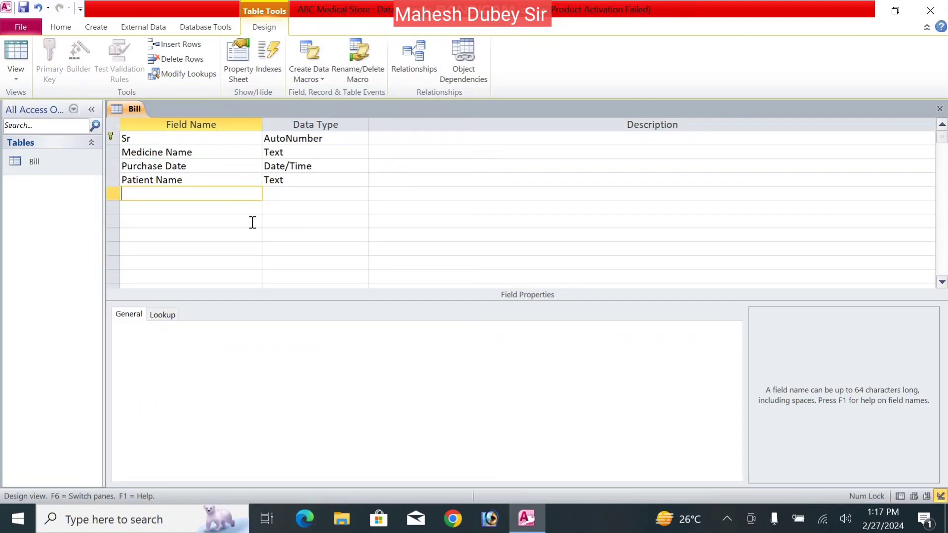
- Add a Mobile field with a field size of 10
type("Mobile")
key("Tab")
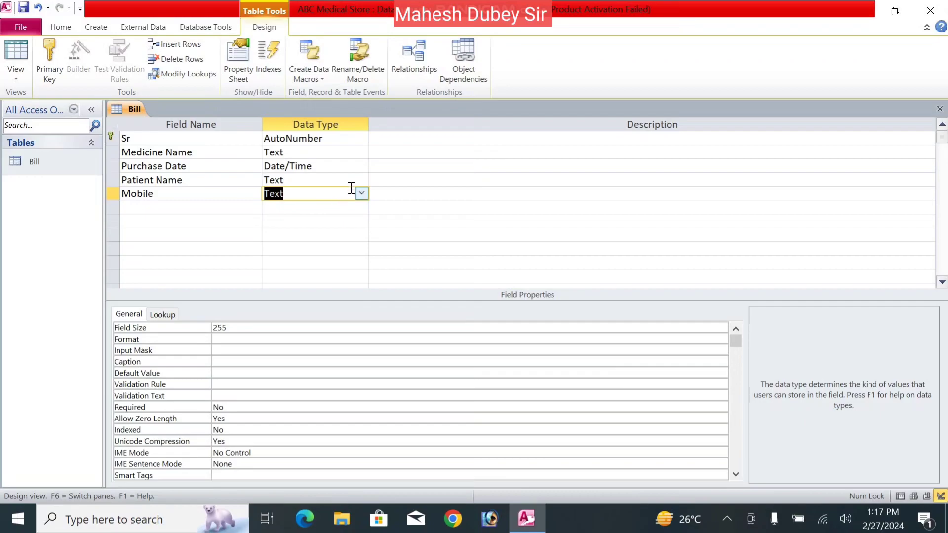
left_click(245, 327)
key("BackSpace")
key("BackSpace")
type("10")
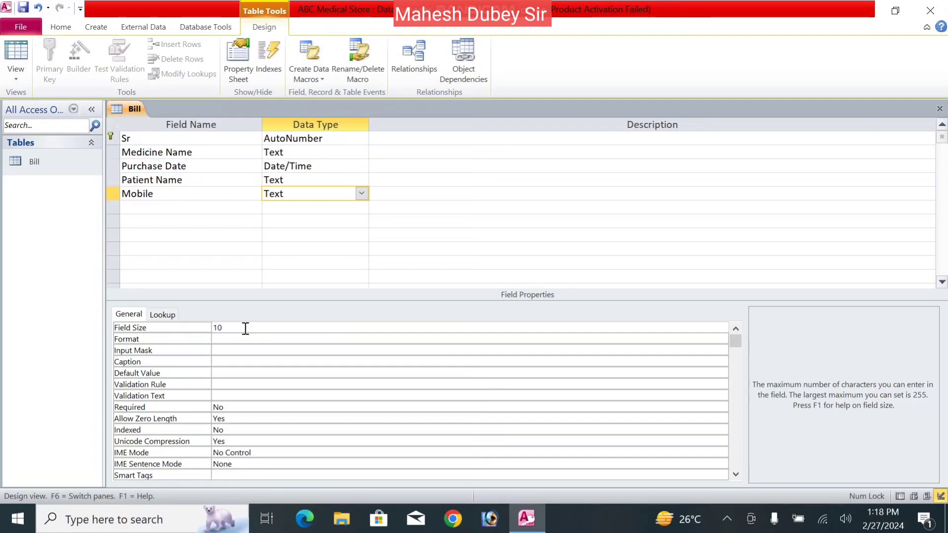
key("Return")
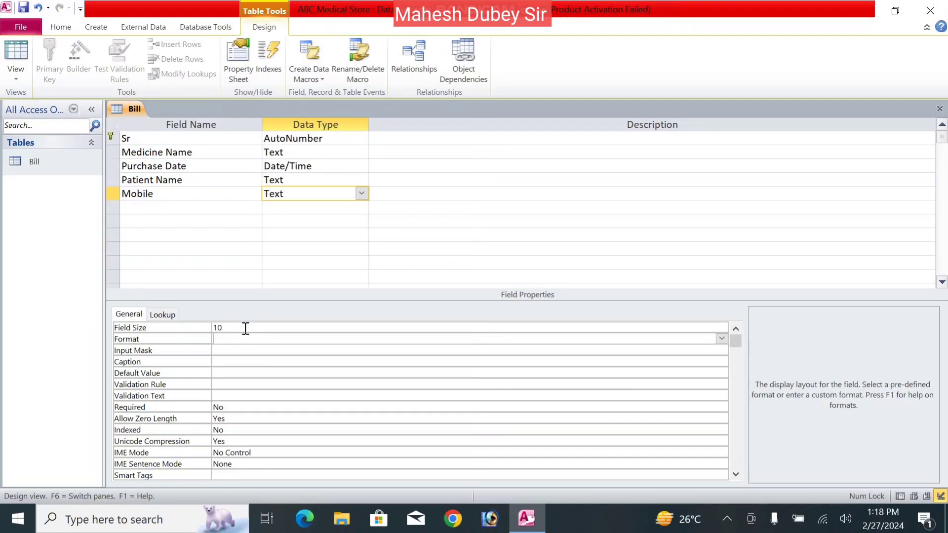
- Add a duplicate Medicin Name field, then delete that row
left_click(185, 210)
type("Medicin Name")
key("Tab")
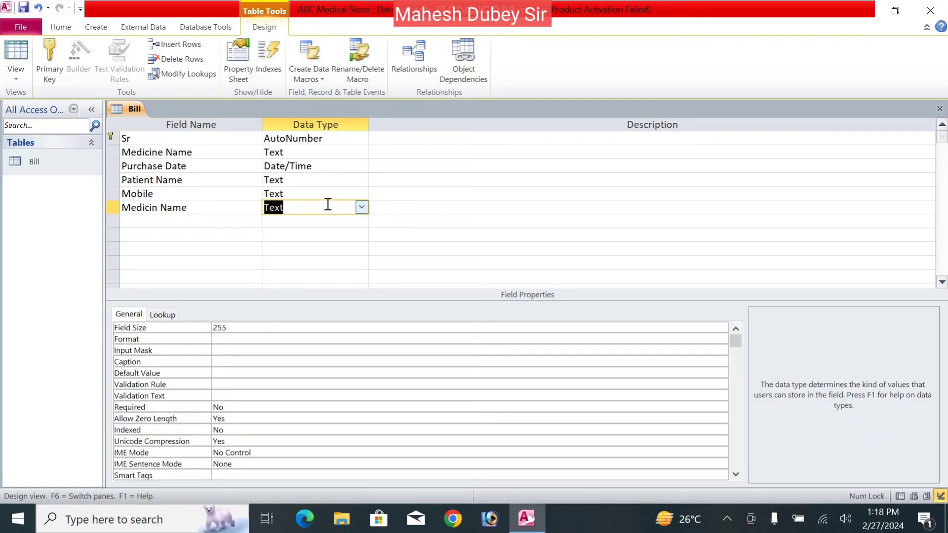
left_click(179, 58)
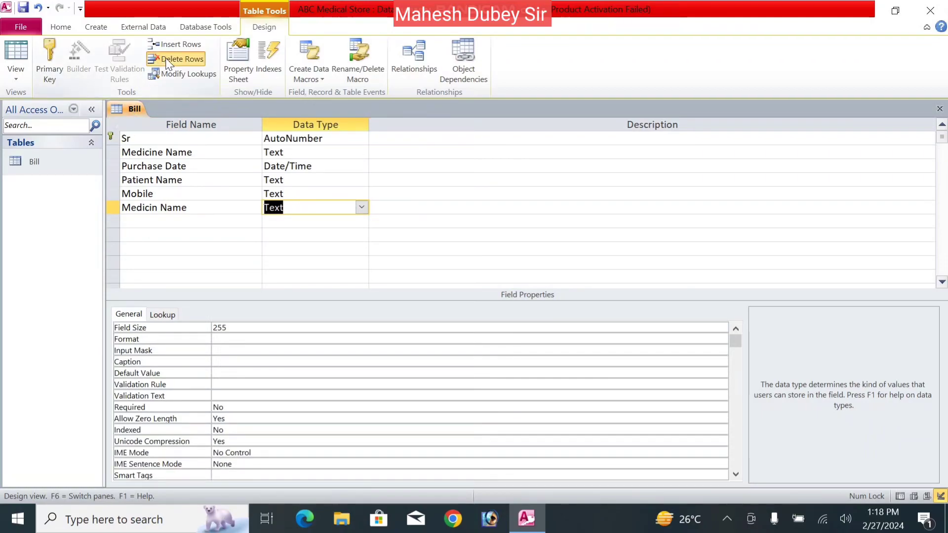
- Add a QTY field of type Number
left_click(208, 209)
type("Qt")
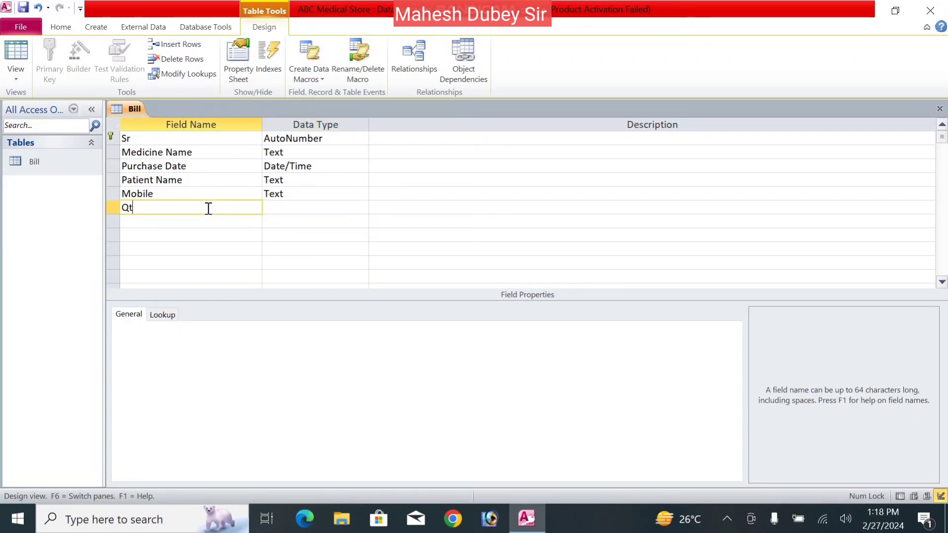
key("BackSpace")
type("TY")
key("Tab")
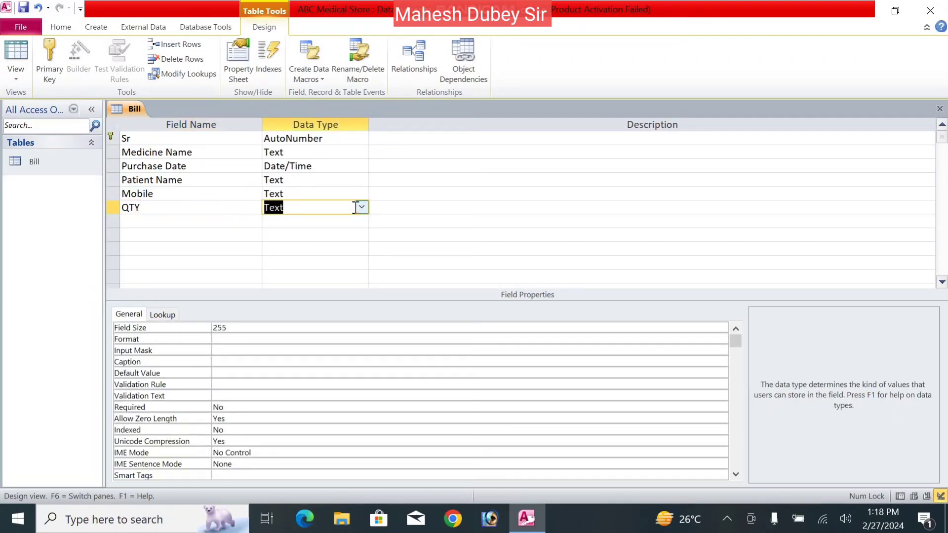
left_click(362, 208)
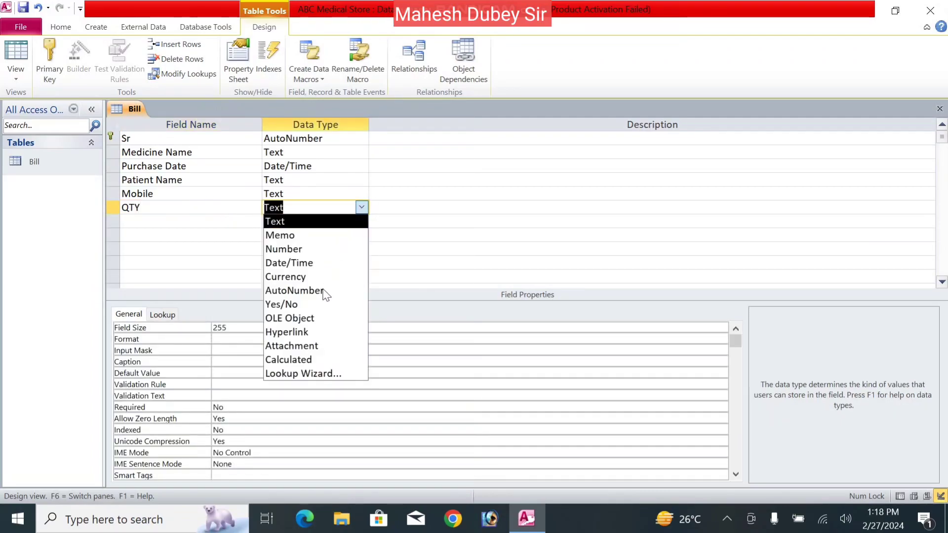
left_click(307, 249)
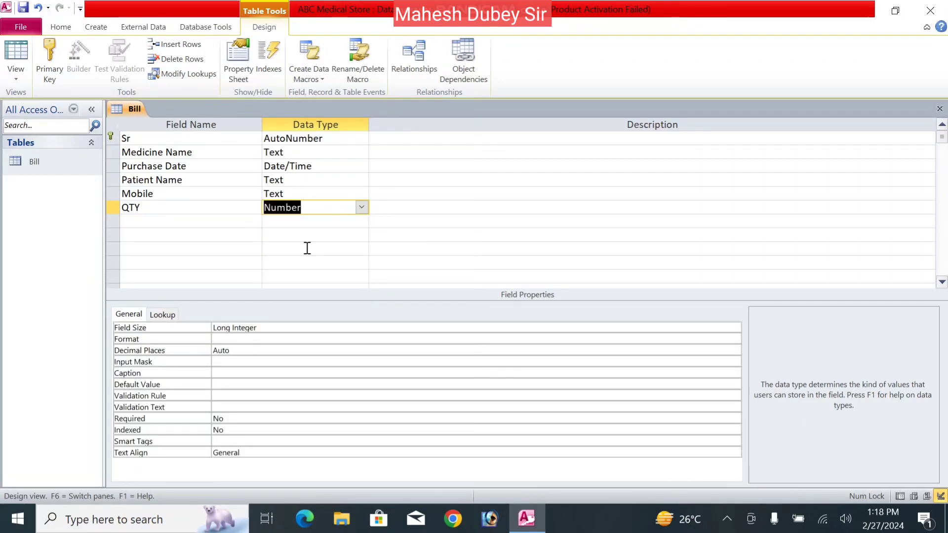
key("Tab")
key("Tab")
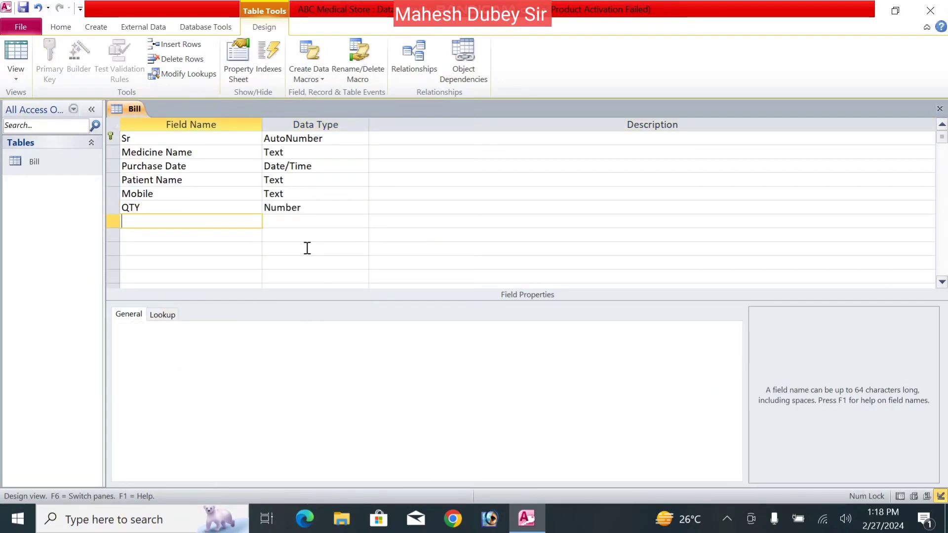
- Add a Unit Price field of type Number
type("Unit Price")
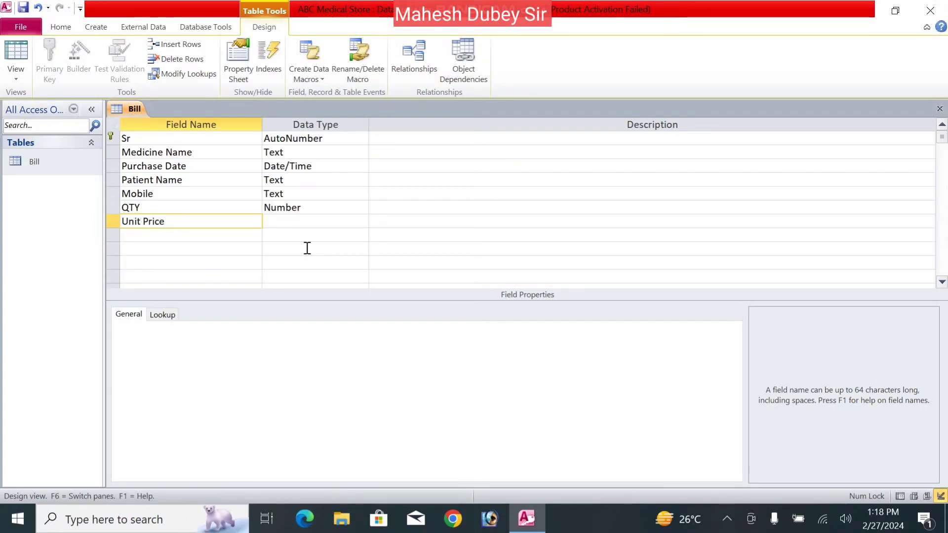
key("Tab")
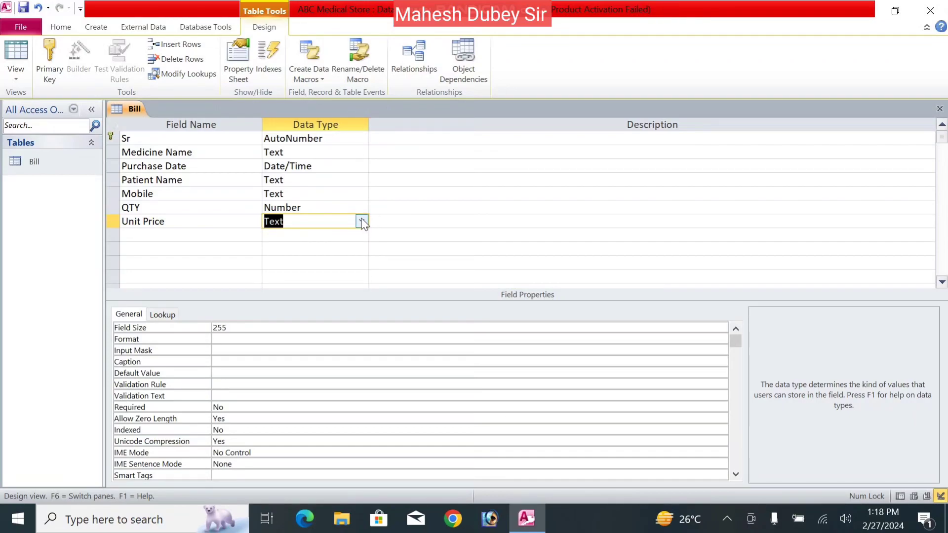
left_click(361, 221)
left_click(277, 262)
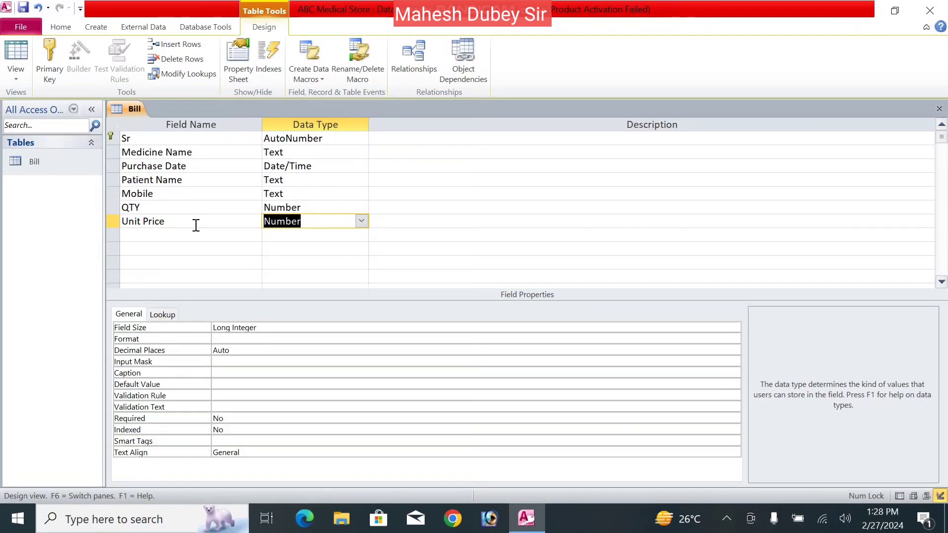
left_click(196, 223)
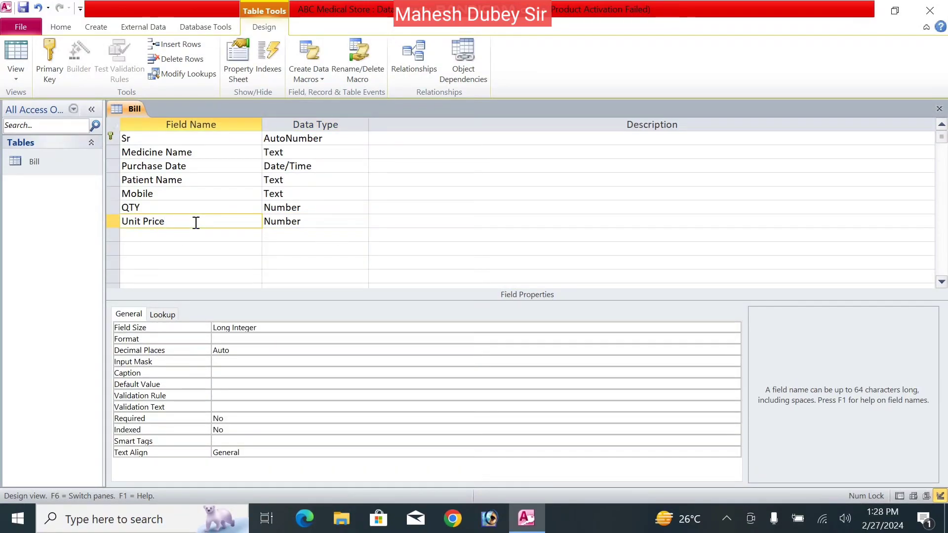
left_click(328, 222)
left_click(362, 222)
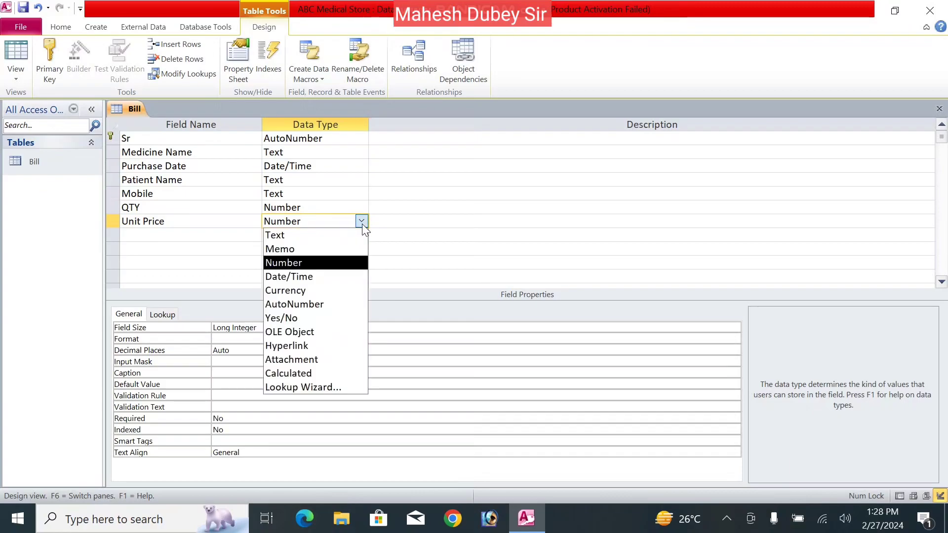
left_click(314, 262)
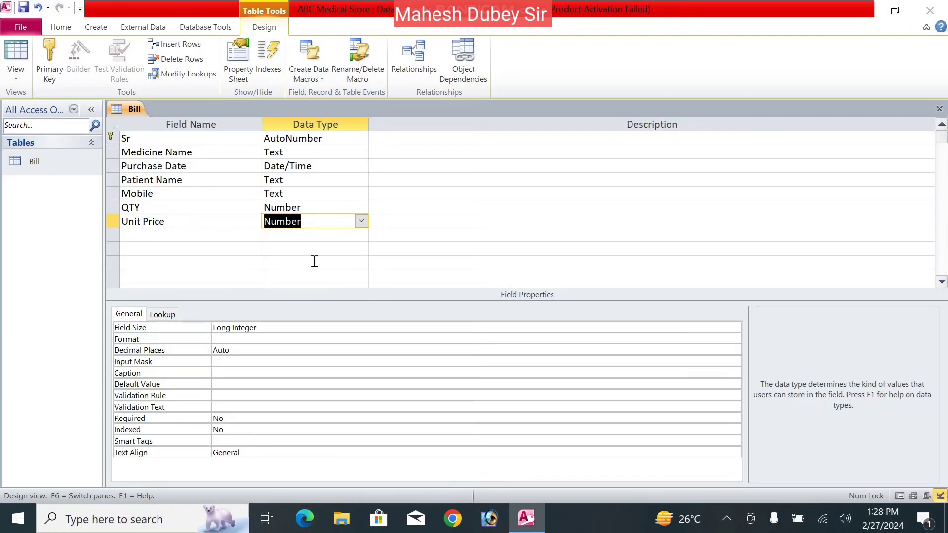
- Add Amount and Discount fields, both of type Number
left_click(188, 237)
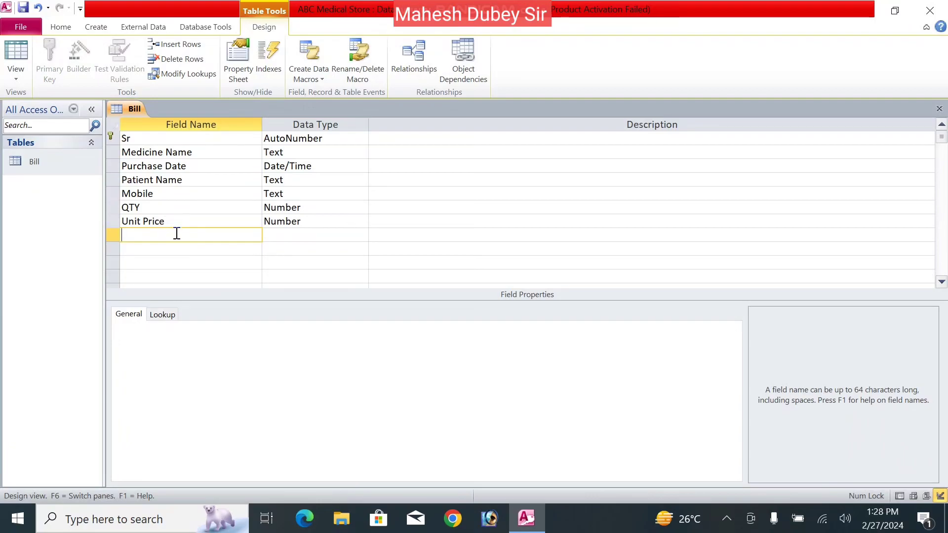
type("Amount")
left_click(354, 241)
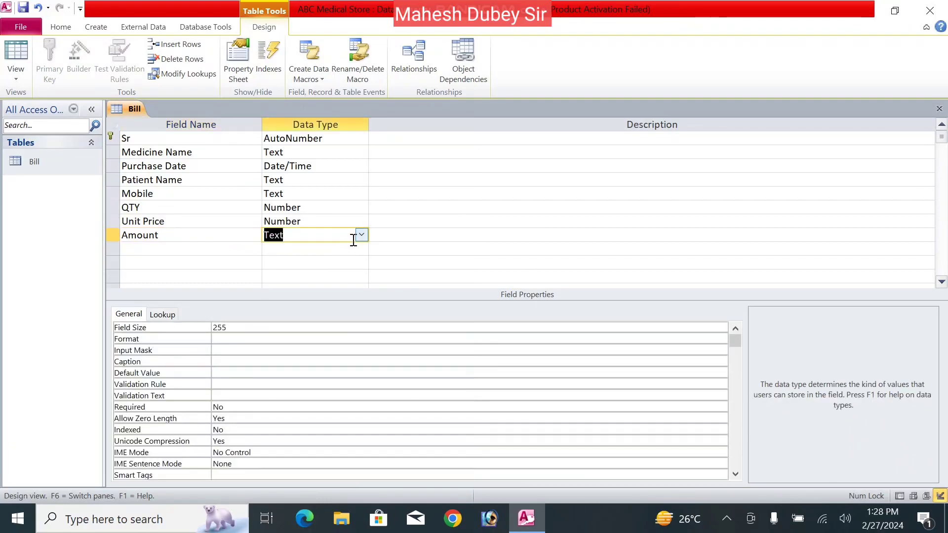
left_click(361, 235)
left_click(340, 280)
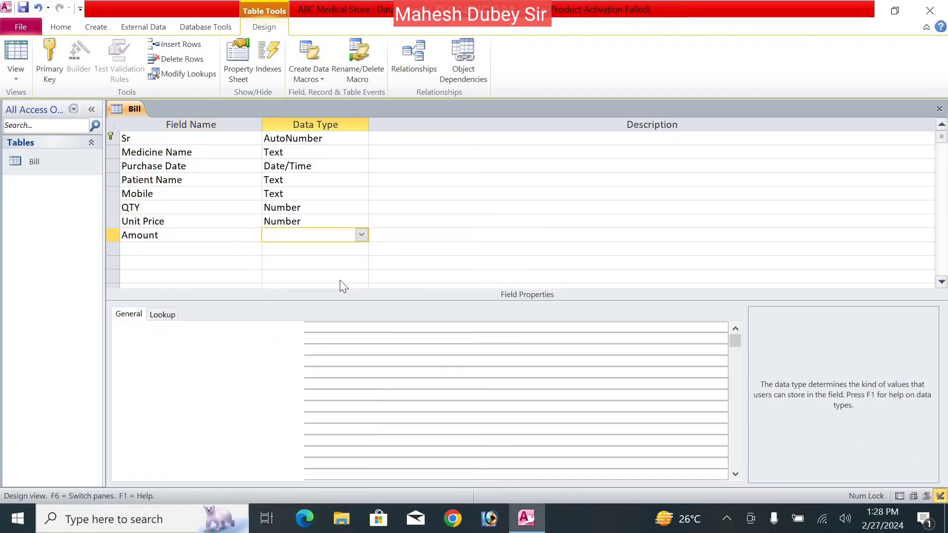
left_click(195, 250)
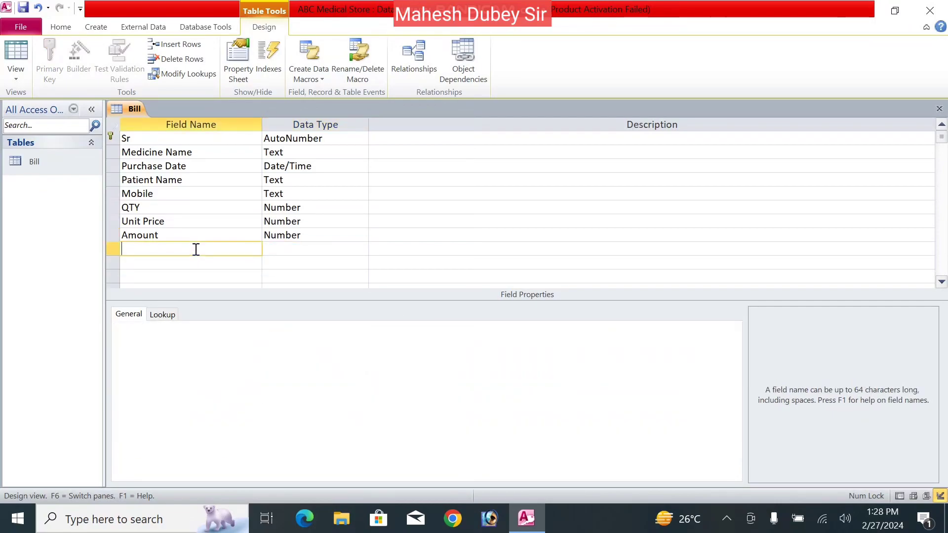
type("Discount")
key("Tab")
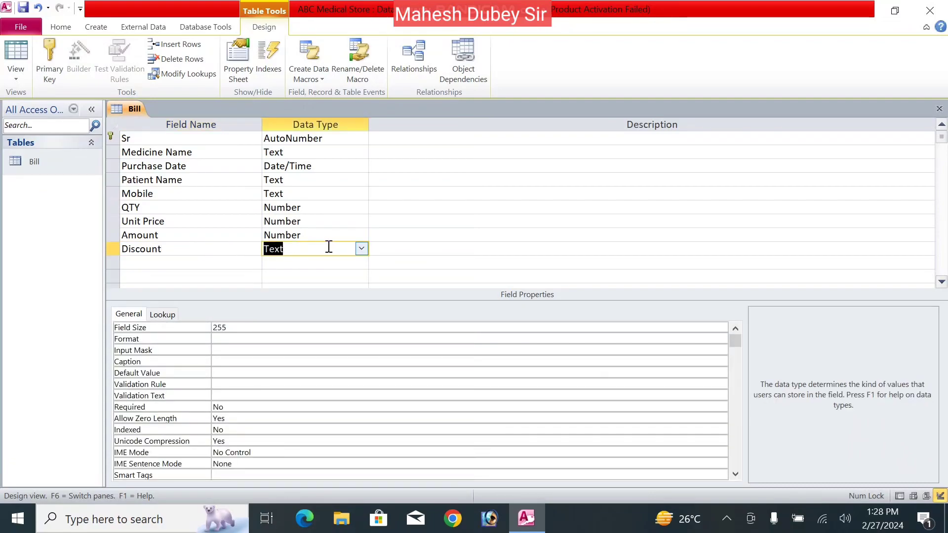
left_click(362, 250)
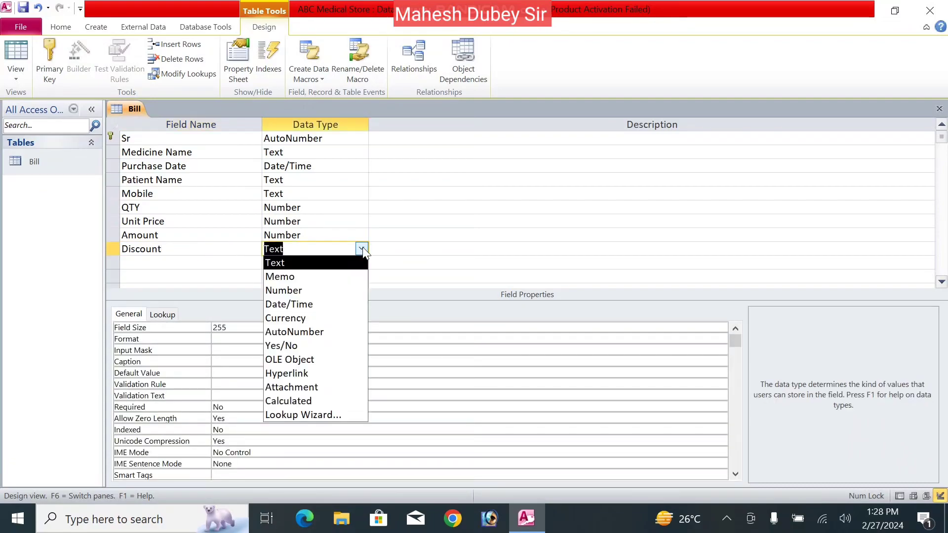
left_click(326, 291)
- Add a Grand Total Number field and save the Bill table design
left_click(176, 261)
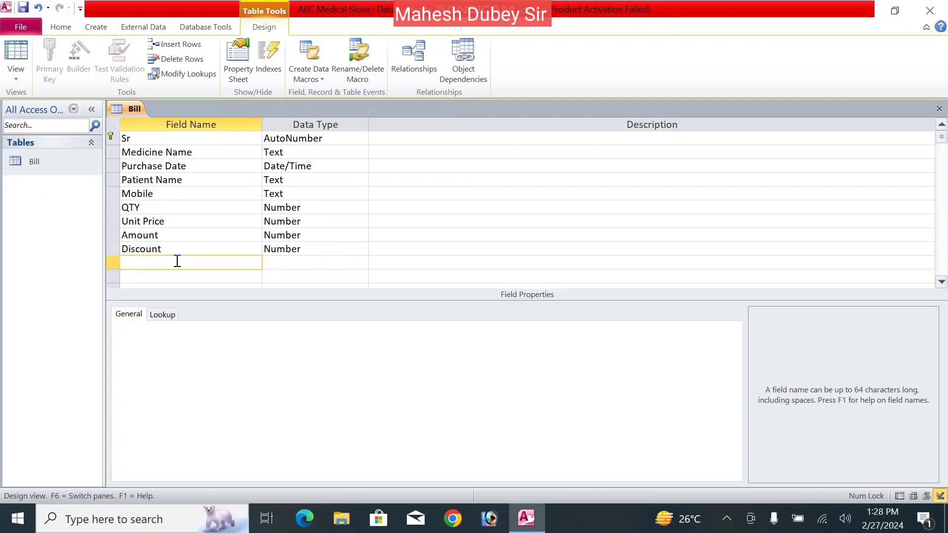
type("nd Total")
key("Tab")
type("n")
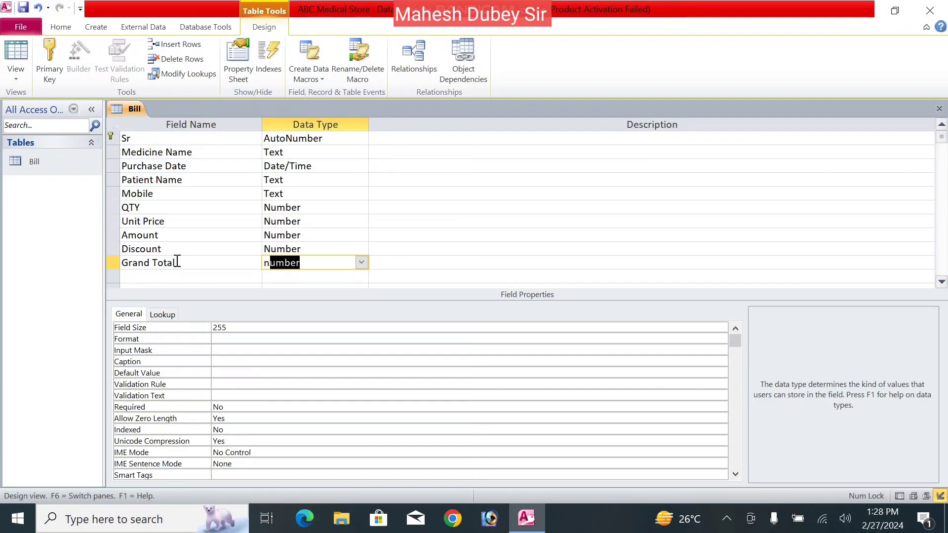
key("Right")
right_click(127, 102)
left_click(122, 118)
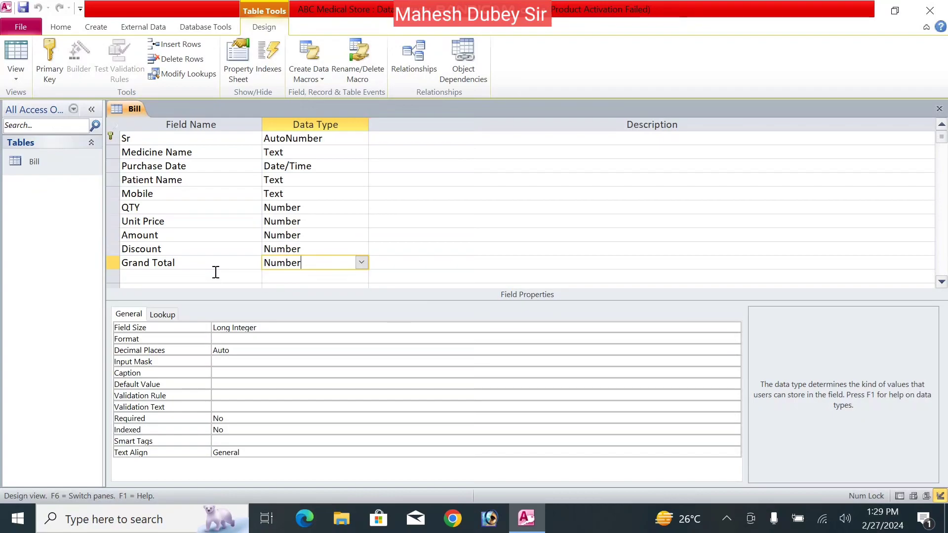
right_click(123, 105)
- Close the Bill design, start a blank Form Design, and add Bill's Medicine Name and Sr fields
left_click(96, 127)
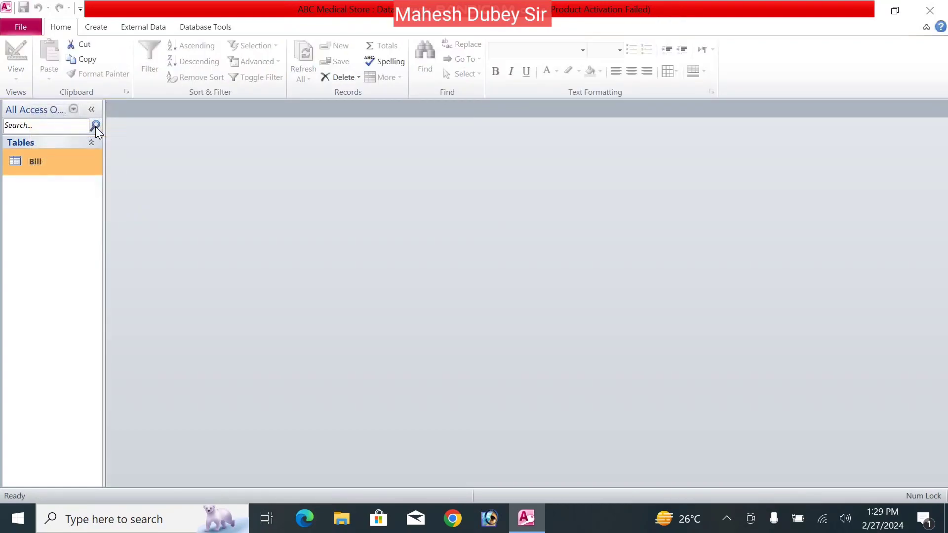
left_click(97, 28)
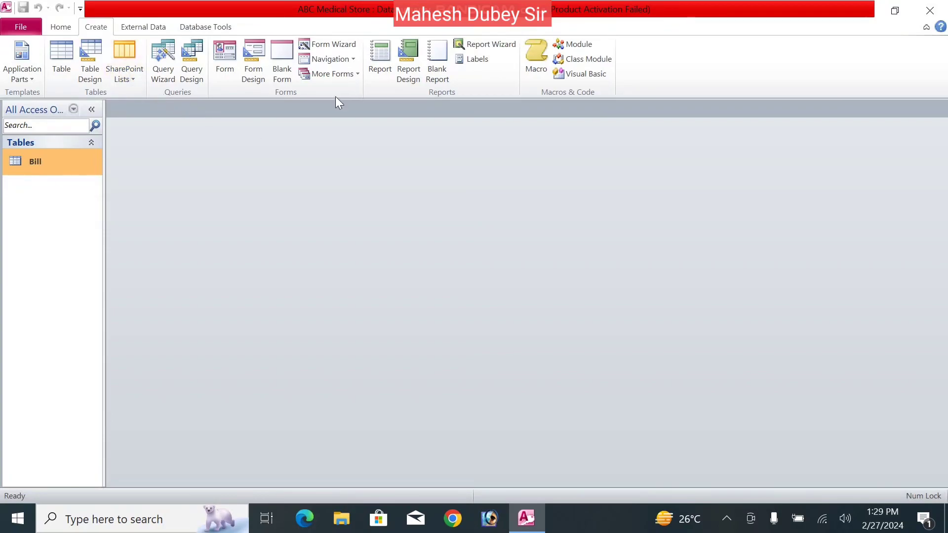
left_click(254, 49)
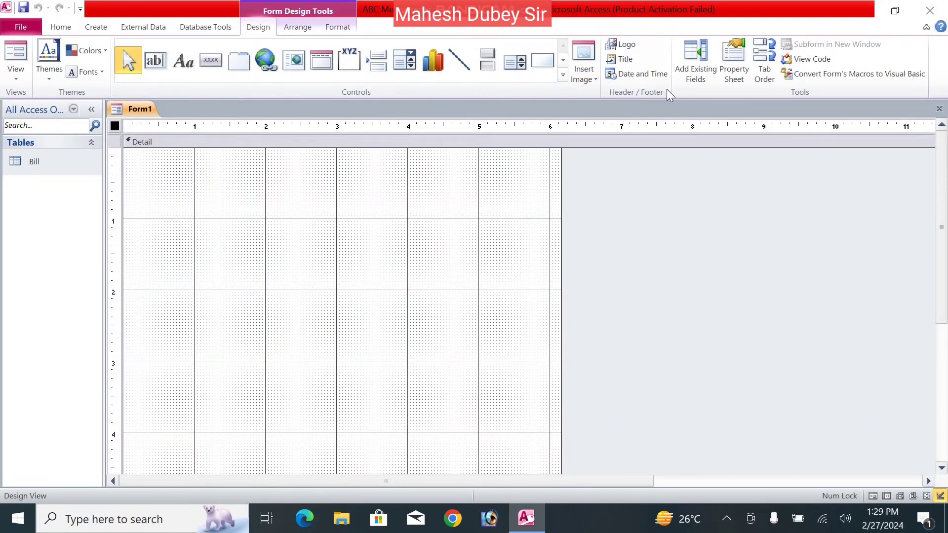
left_click(699, 72)
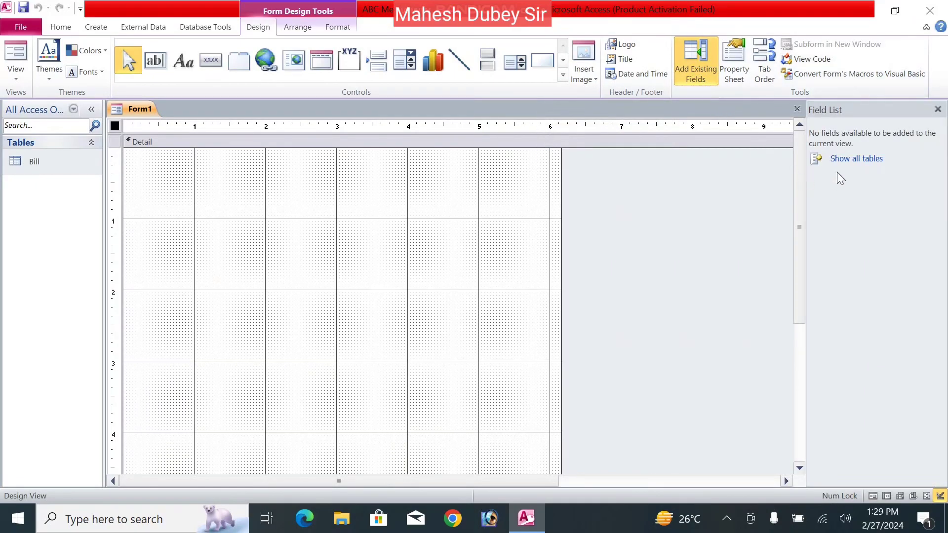
left_click(846, 159)
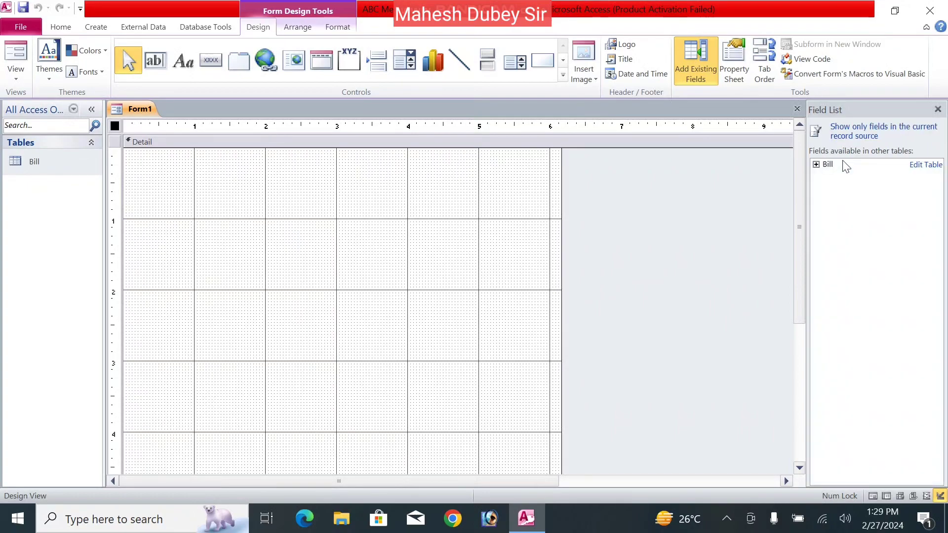
left_click(816, 166)
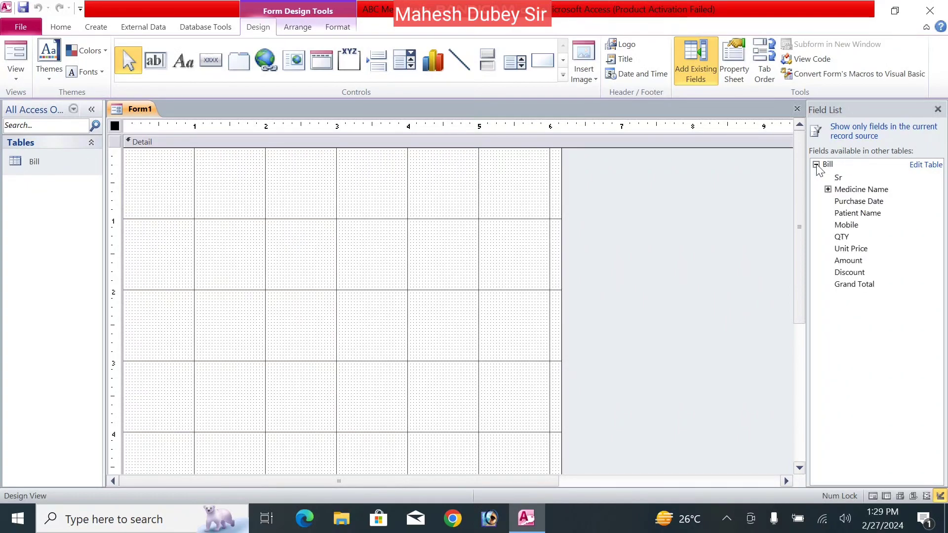
left_click(850, 188)
left_click_drag(850, 187, 227, 186)
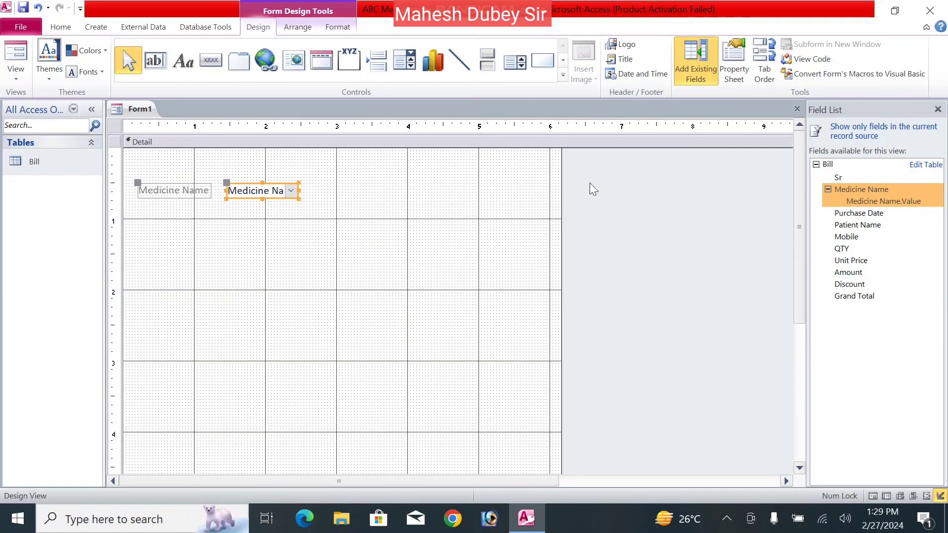
left_click_drag(850, 179, 239, 160)
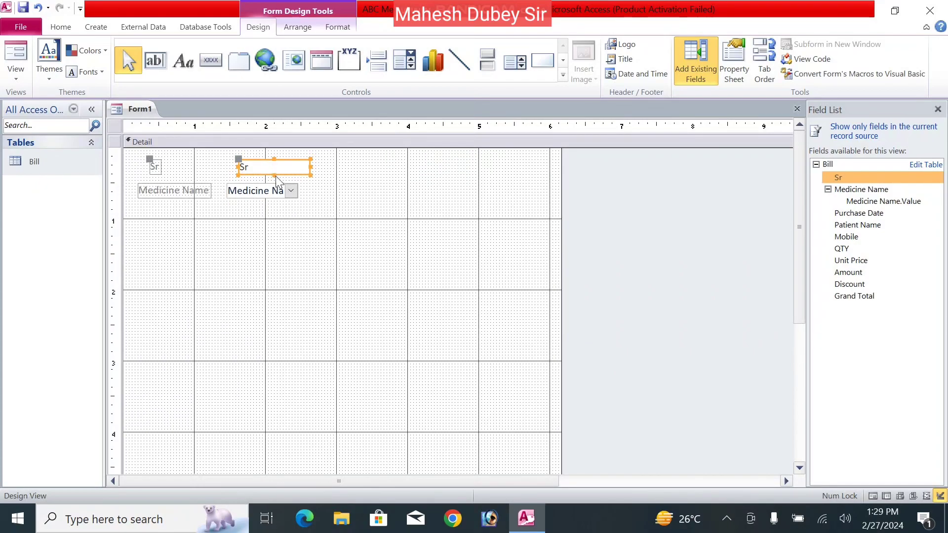
- Shift the Sr and Medicine Name controls down and right, widening the Sr label
left_click_drag(278, 201, 310, 205)
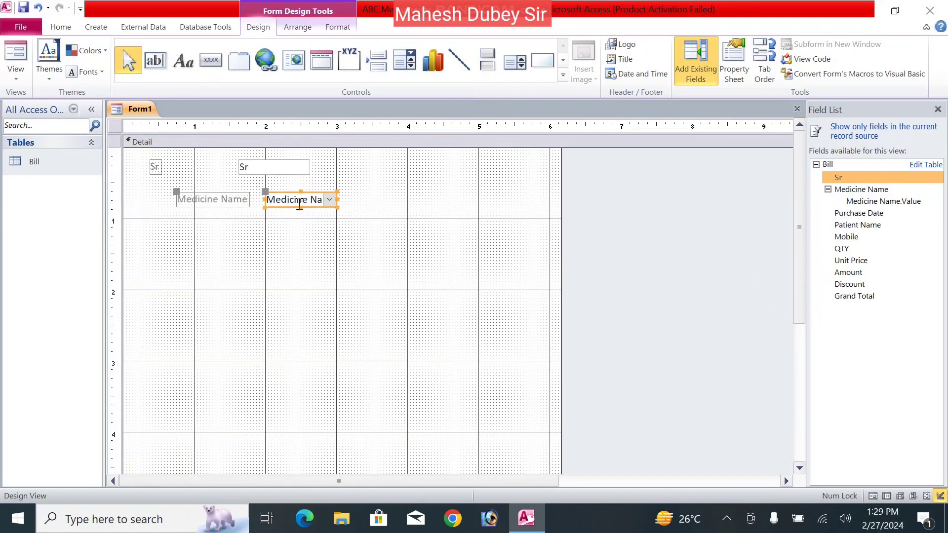
left_click_drag(291, 172, 319, 183)
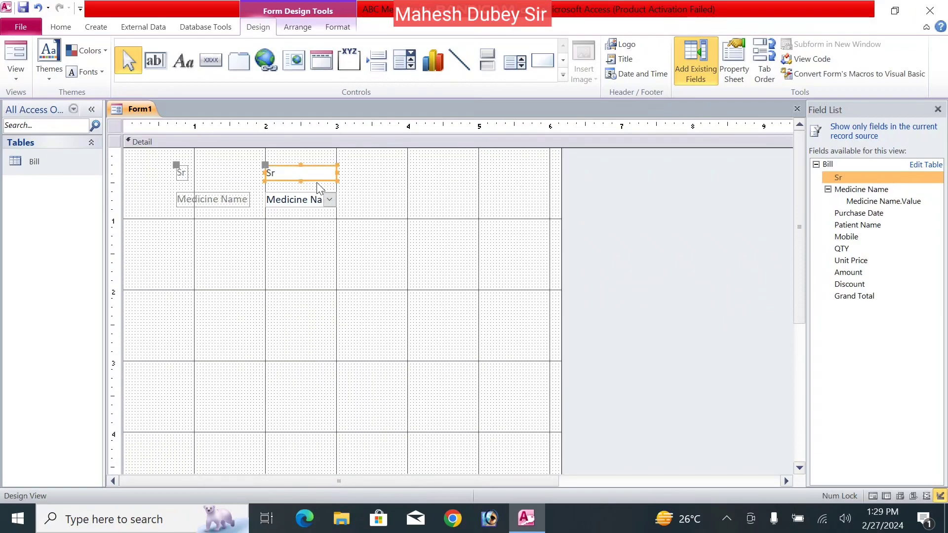
left_click(182, 174)
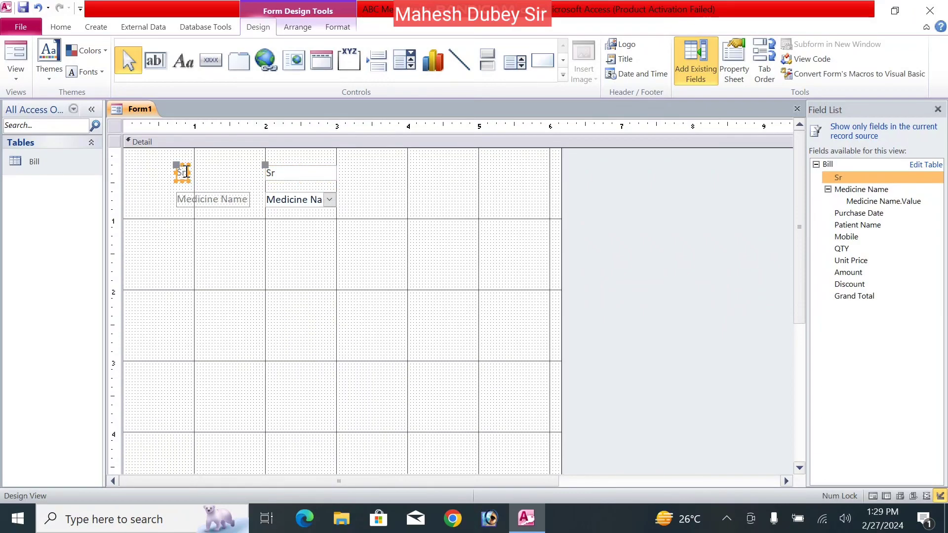
left_click_drag(186, 171, 208, 172)
- Relabel Sr as 'Invoice No' and widen the Medicine Name combo box
left_click(208, 172)
type("Invoice No.")
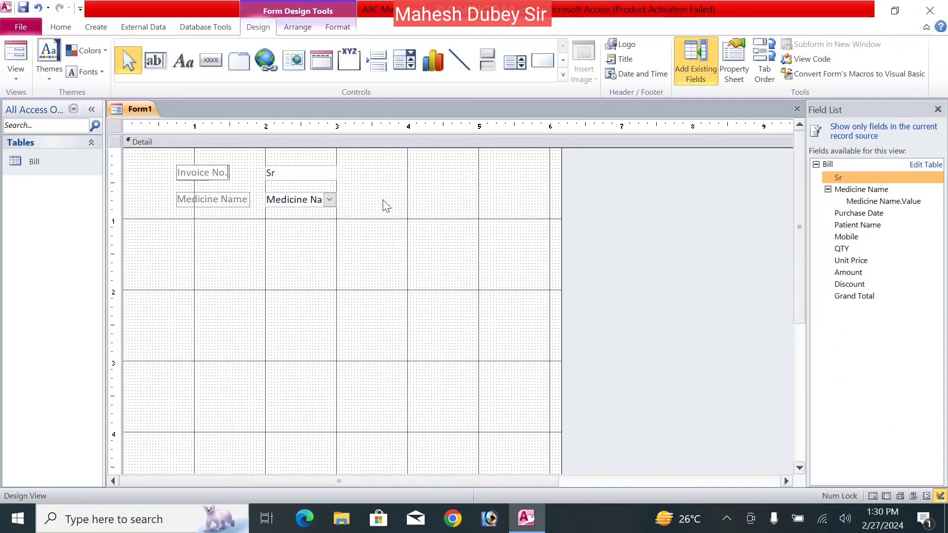
left_click(386, 206)
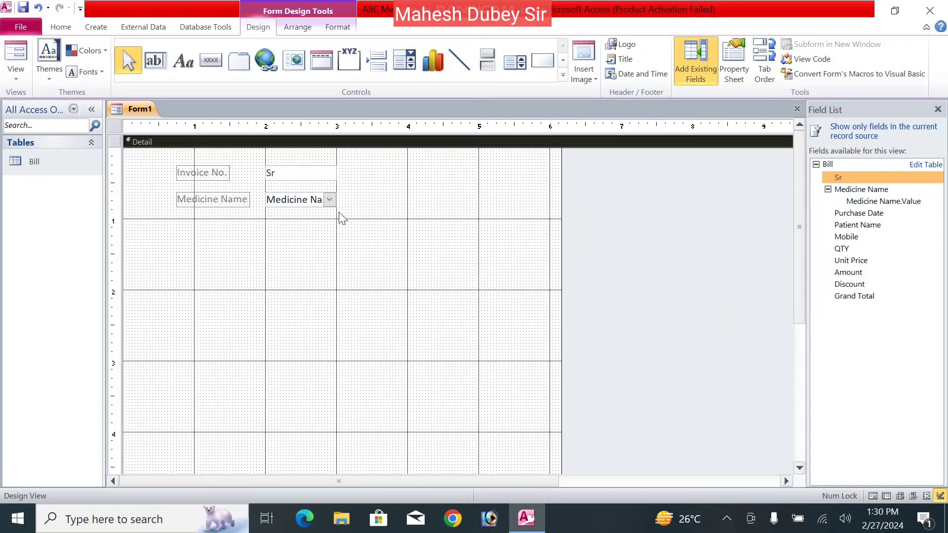
left_click(334, 203)
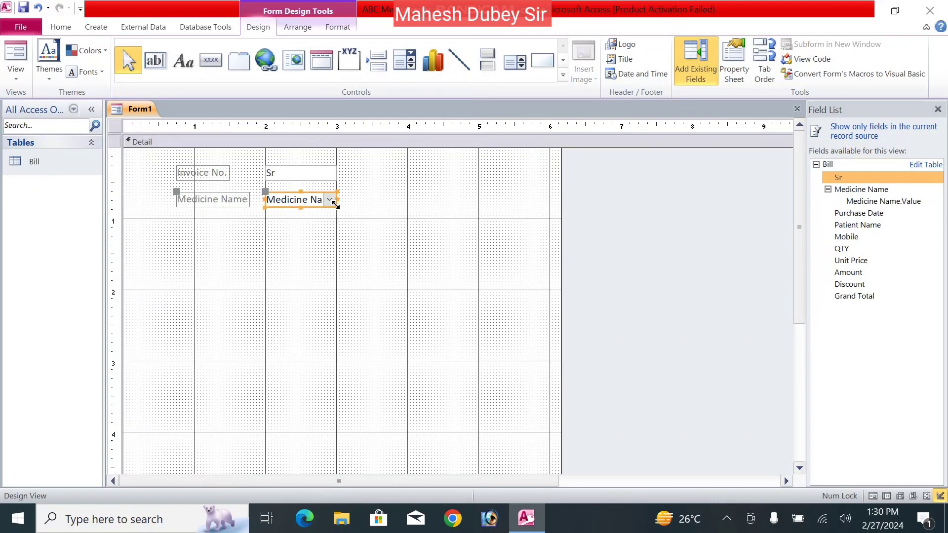
left_click_drag(336, 206, 387, 205)
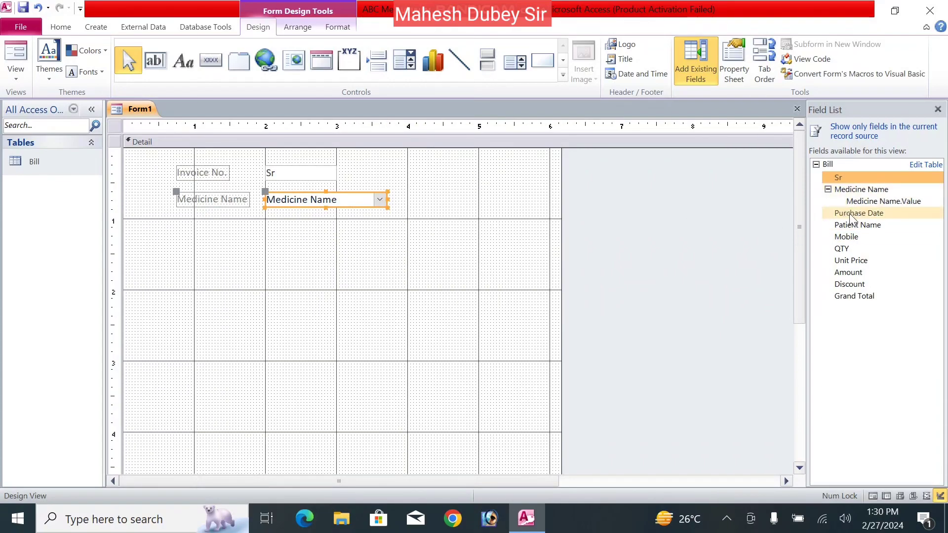
- Add Purchase Date at top right and Patient Name under Invoice No, moving Medicine Name lower
left_click_drag(850, 216, 485, 169)
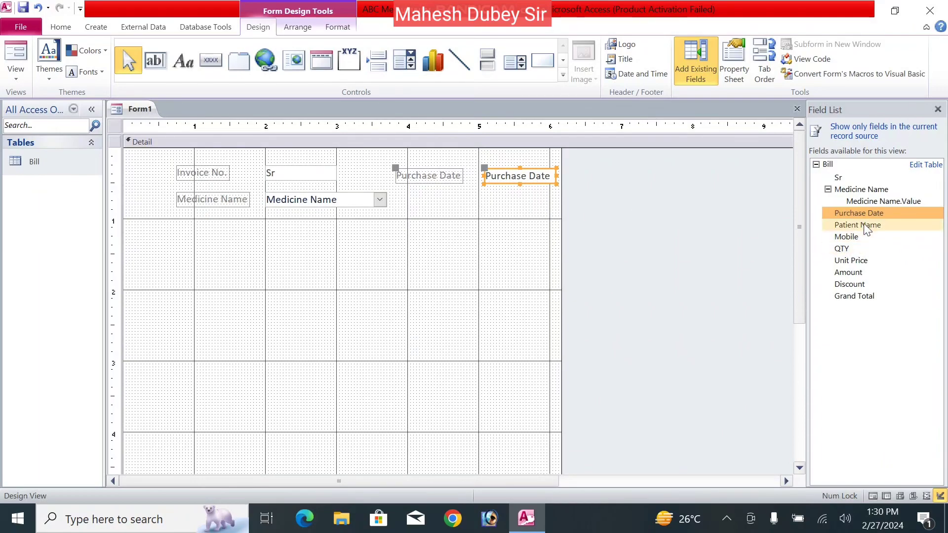
left_click_drag(858, 225, 162, 216)
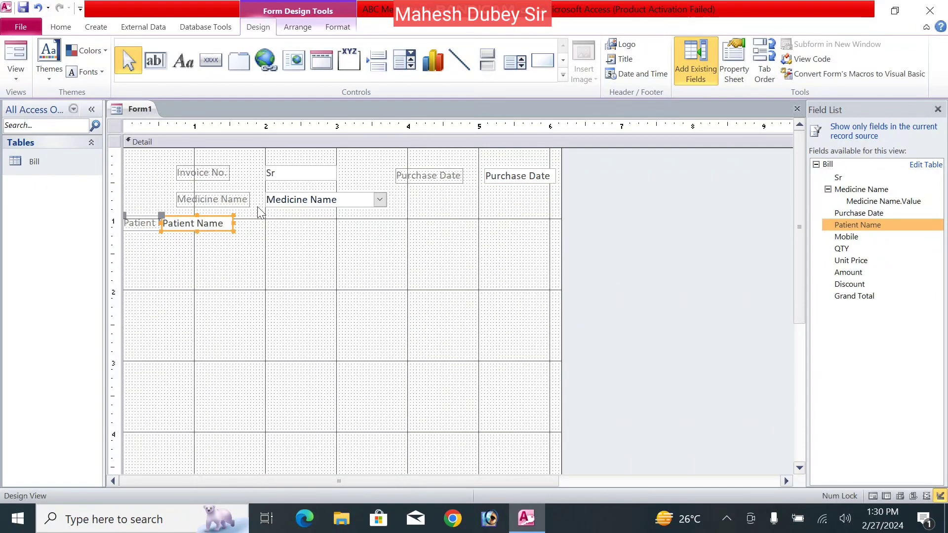
left_click_drag(243, 206, 263, 291)
left_click_drag(194, 231, 295, 202)
left_click_drag(228, 190, 177, 188)
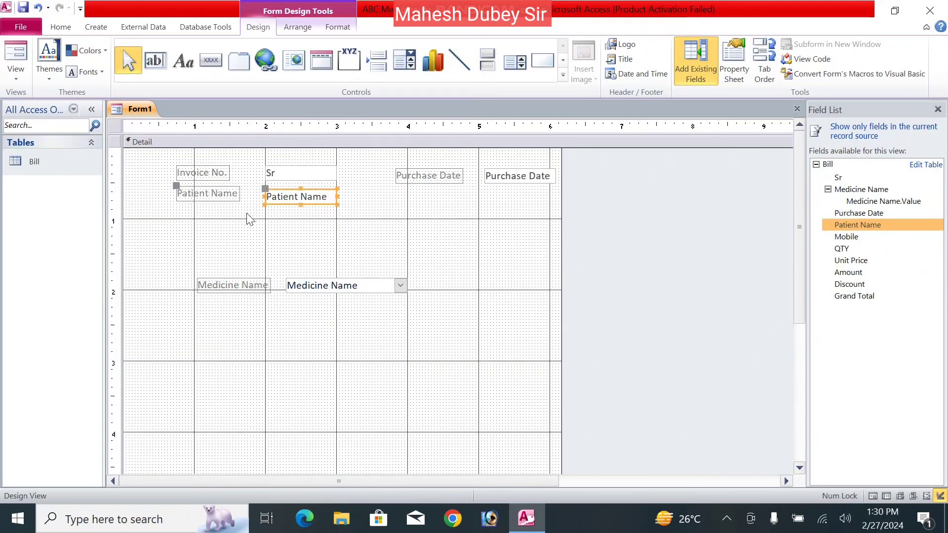
- Place the Mobile field beneath Purchase Date and nudge both left to align
left_click(345, 226)
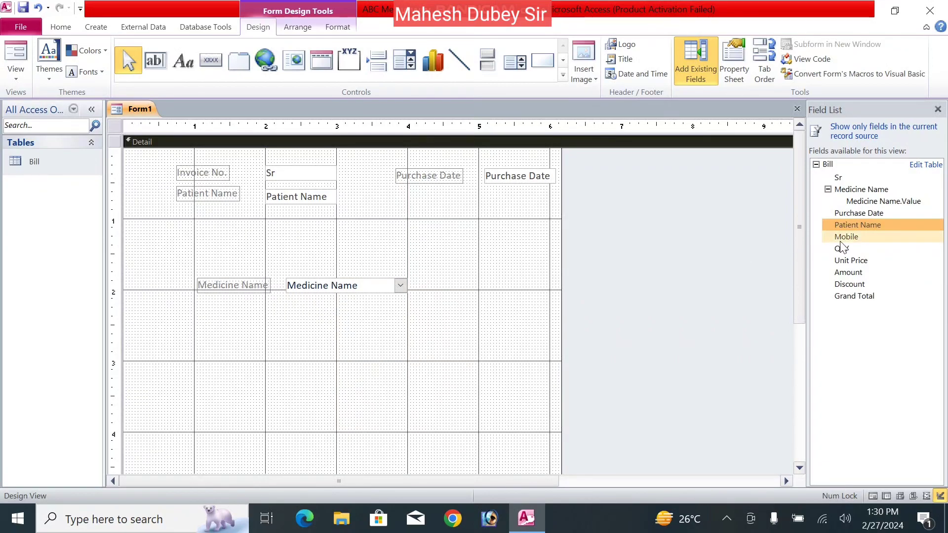
left_click_drag(844, 240, 508, 187)
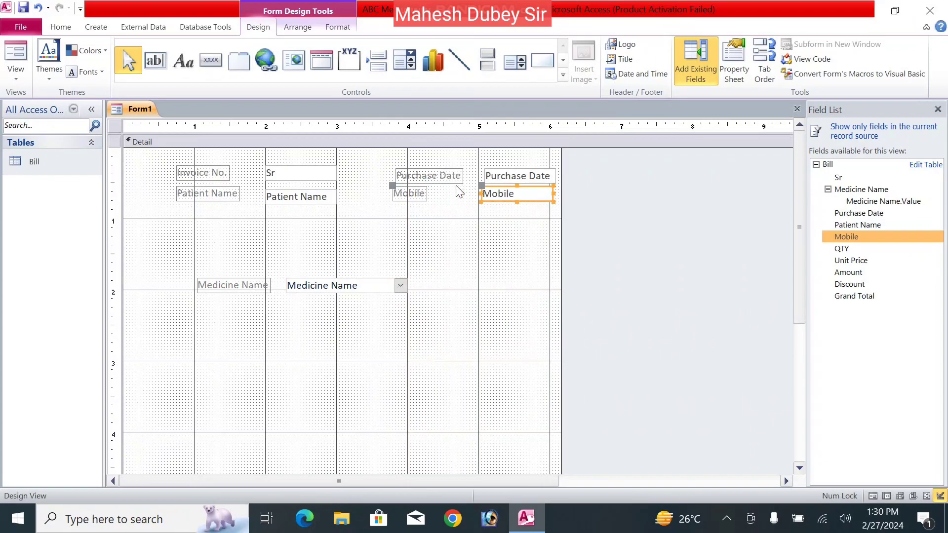
key("Left")
key("Left")
key("Left")
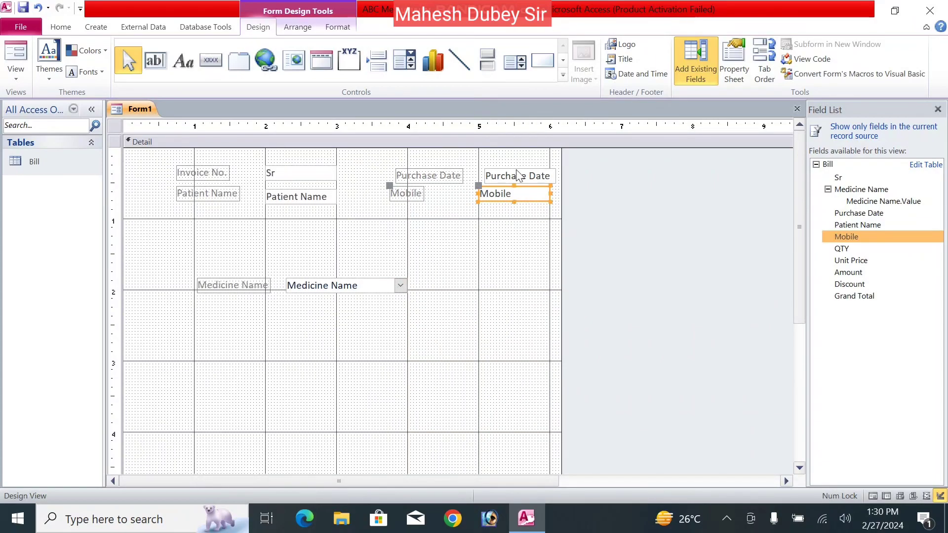
left_click(516, 172)
key("Left")
key("Left")
key("Left")
key("Left")
key("Left")
key("Left")
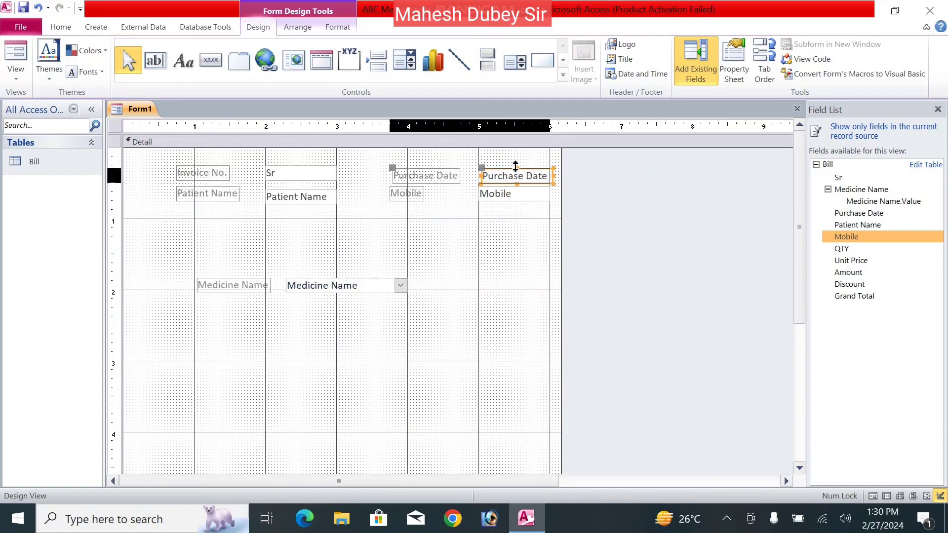
left_click(414, 231)
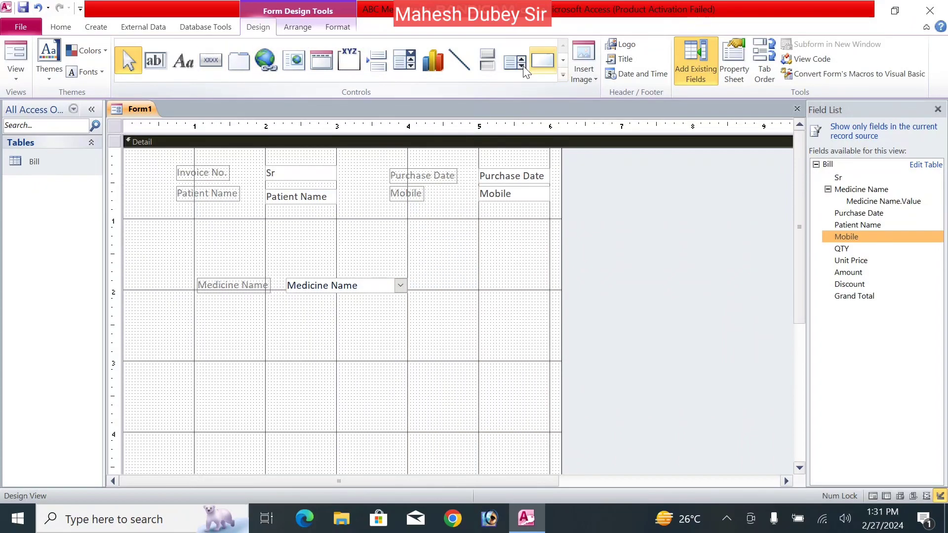
- Draw a horizontal divider across the form below the top fields, at the thickest line weight
left_click(465, 60)
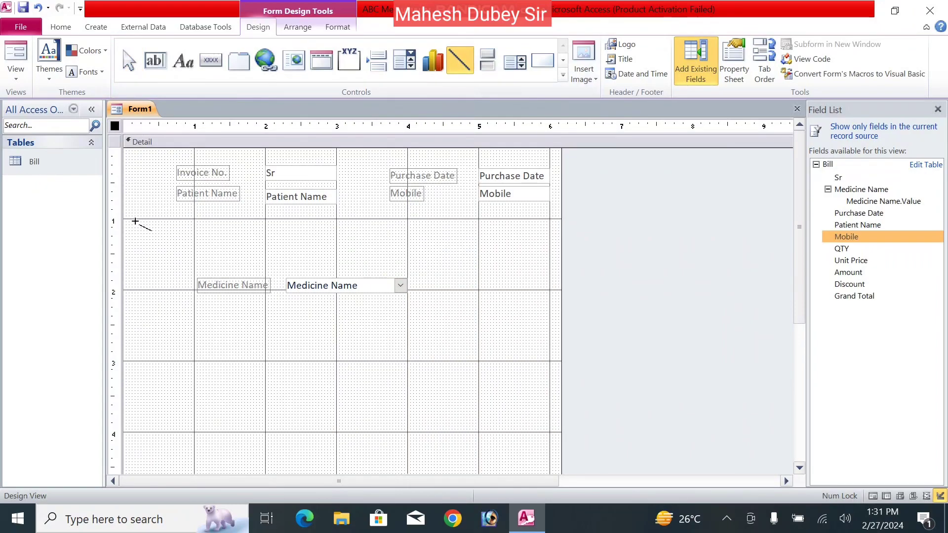
left_click_drag(164, 219, 502, 208)
left_click_drag(542, 215, 560, 218)
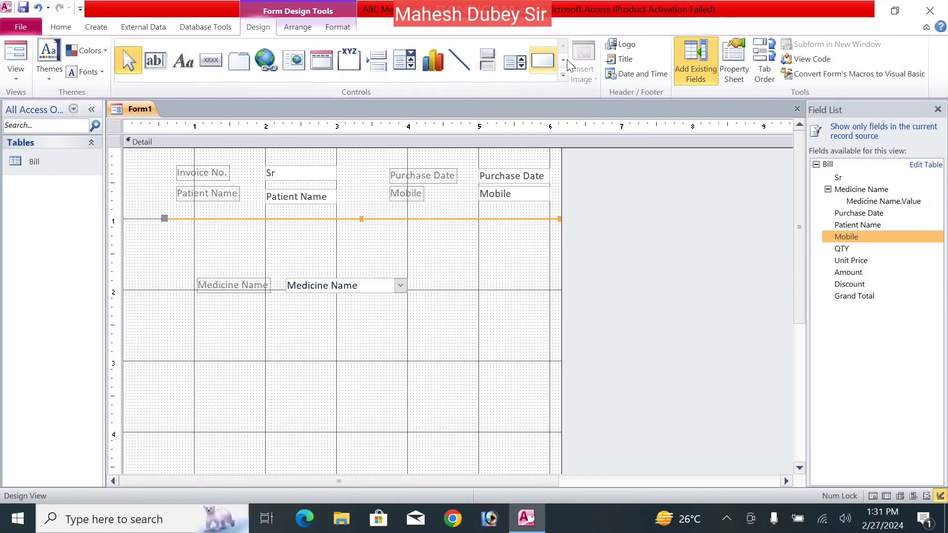
left_click(338, 27)
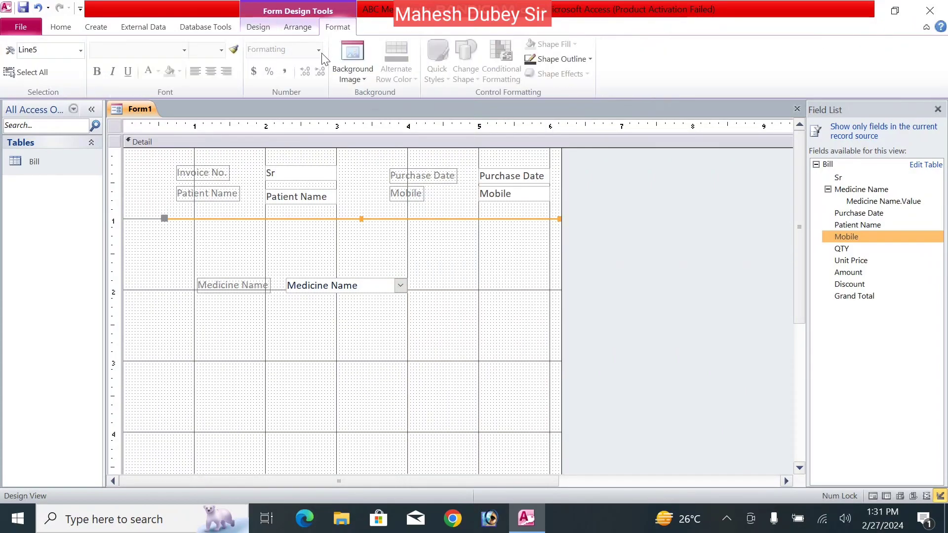
left_click(580, 61)
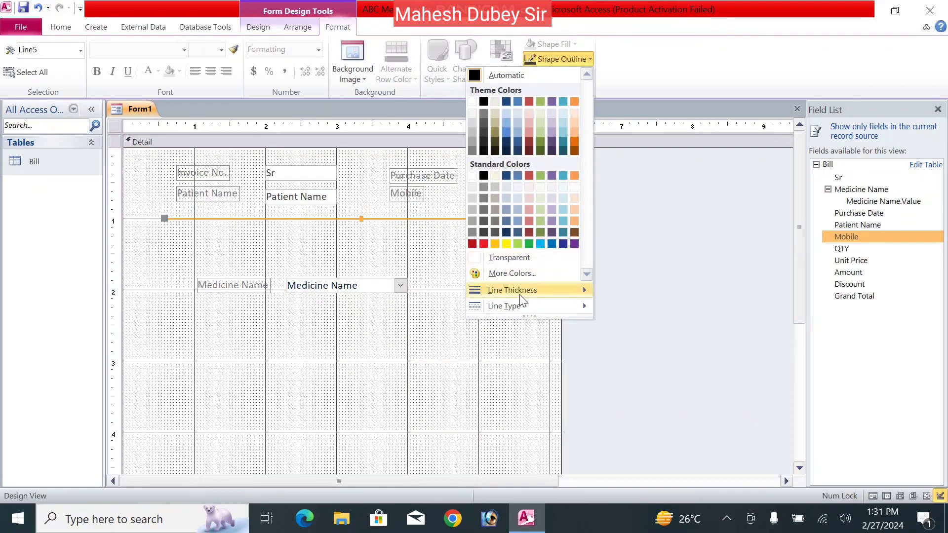
mouse_move(520, 292)
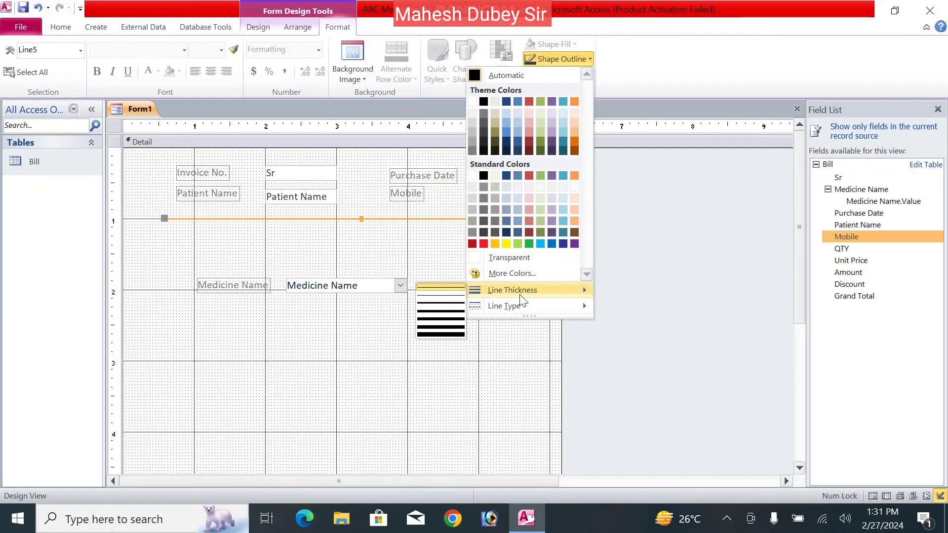
left_click(450, 336)
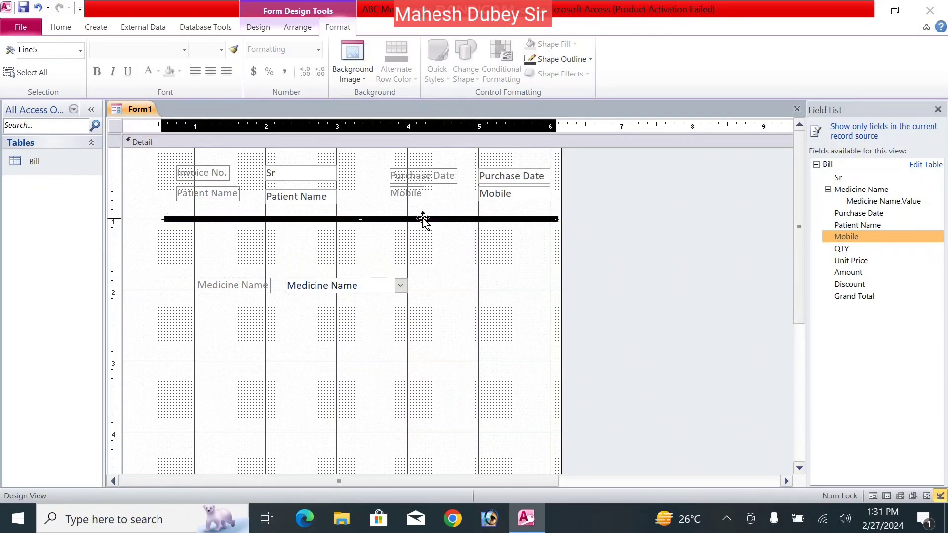
- Move the Medicine Name label and combo box up just below the divider line
left_click(336, 278)
left_click_drag(337, 278, 306, 247)
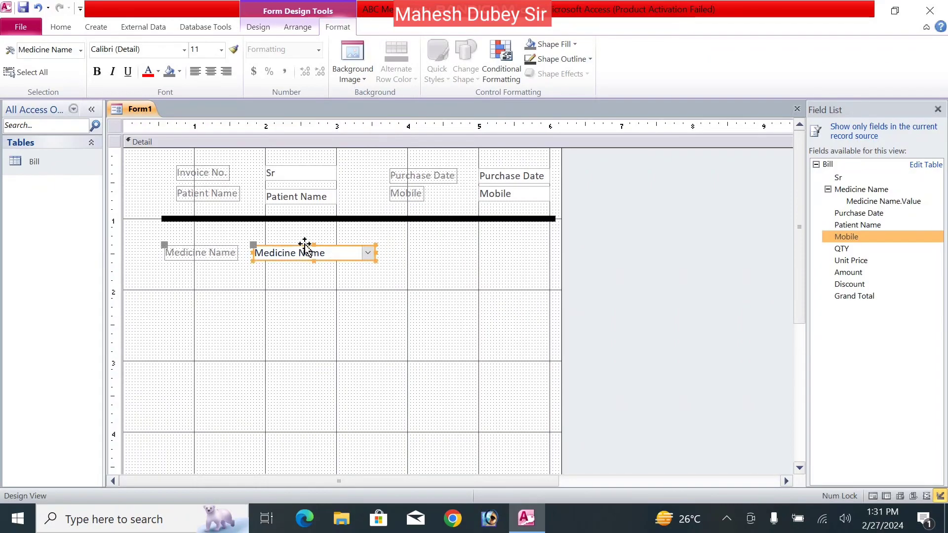
left_click_drag(166, 246, 174, 240)
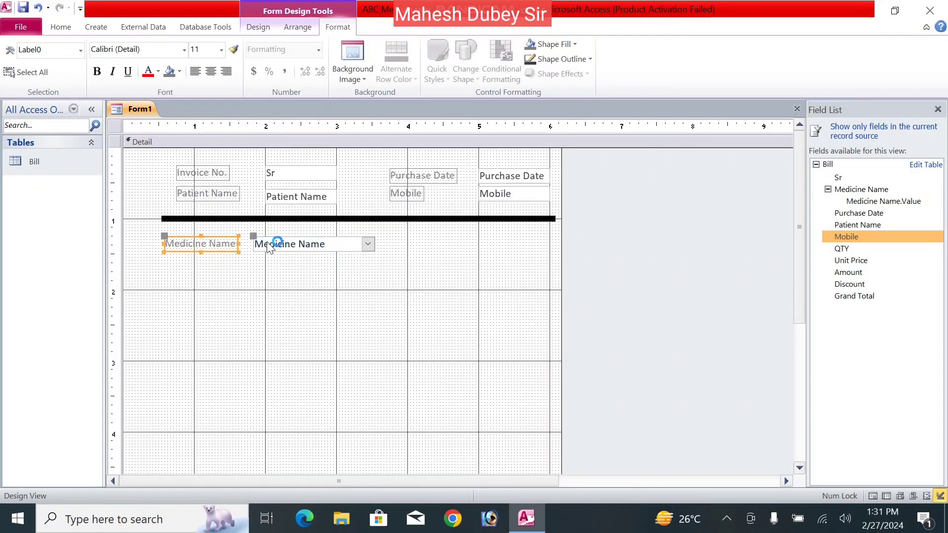
left_click(316, 276)
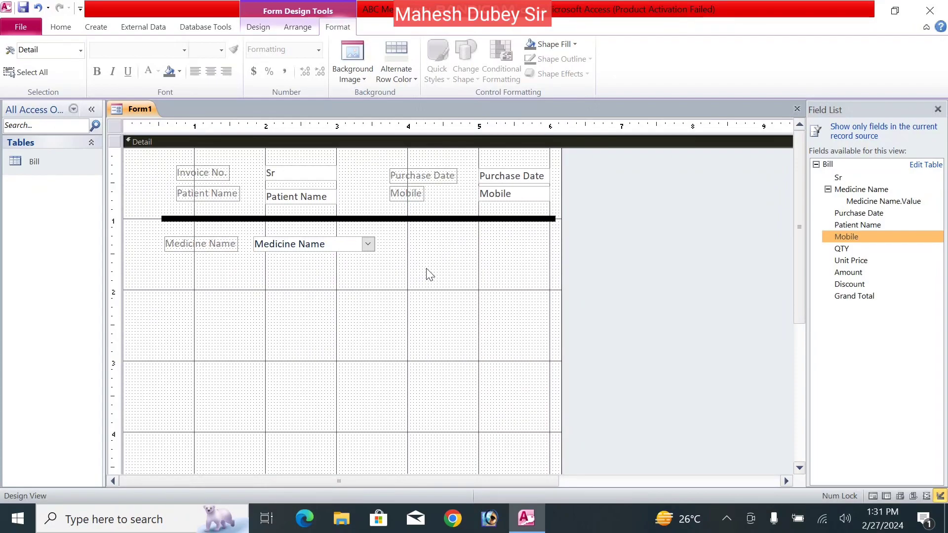
- Add the QTY field beside Medicine Name, stacking each label above its box
left_click_drag(840, 250, 404, 251)
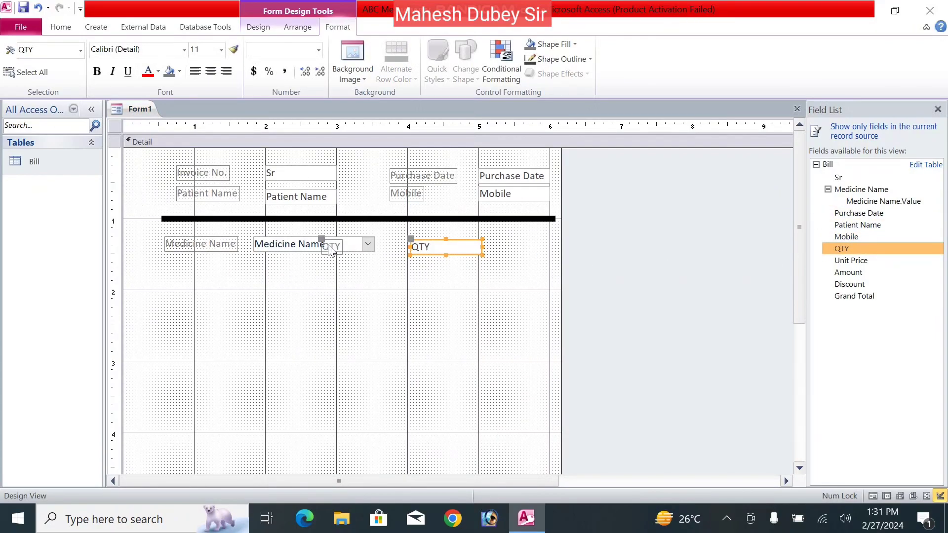
left_click(216, 250)
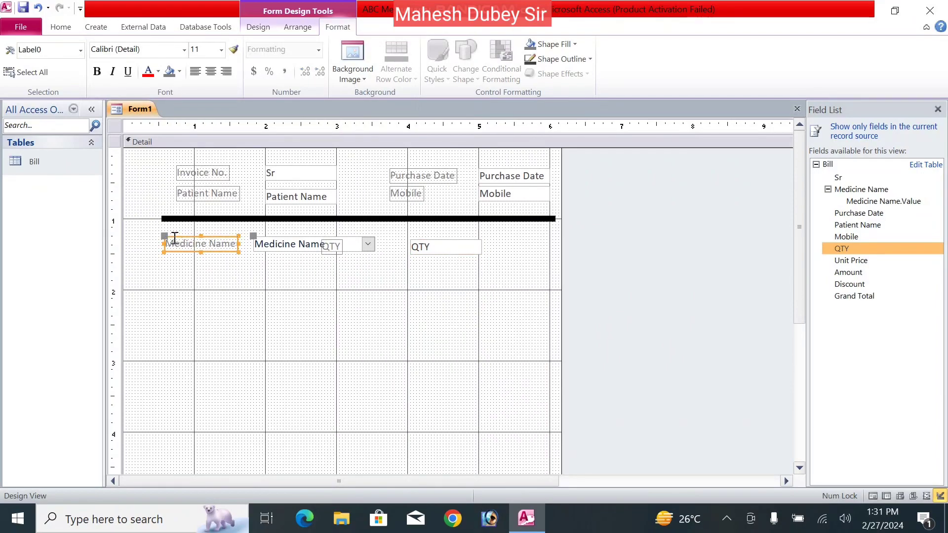
left_click_drag(162, 236, 169, 224)
left_click(257, 240)
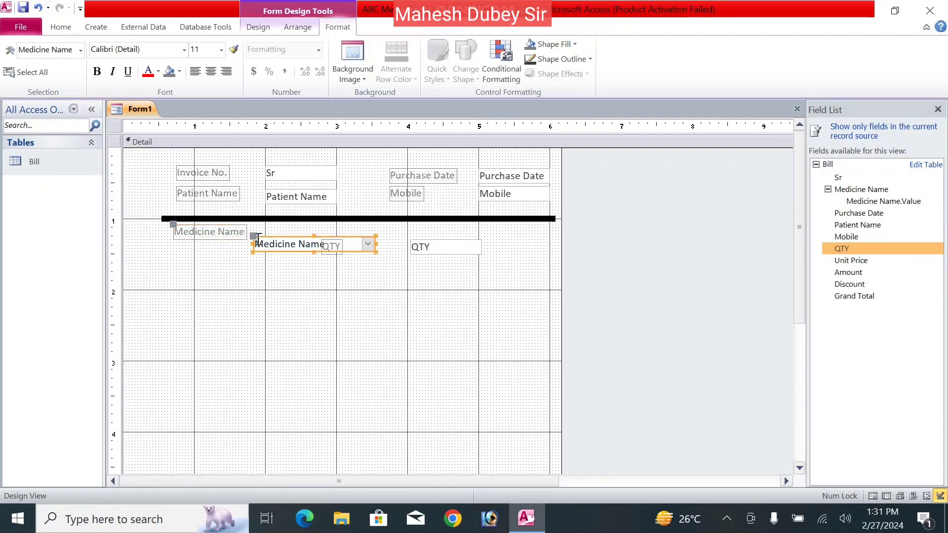
left_click_drag(251, 236, 173, 245)
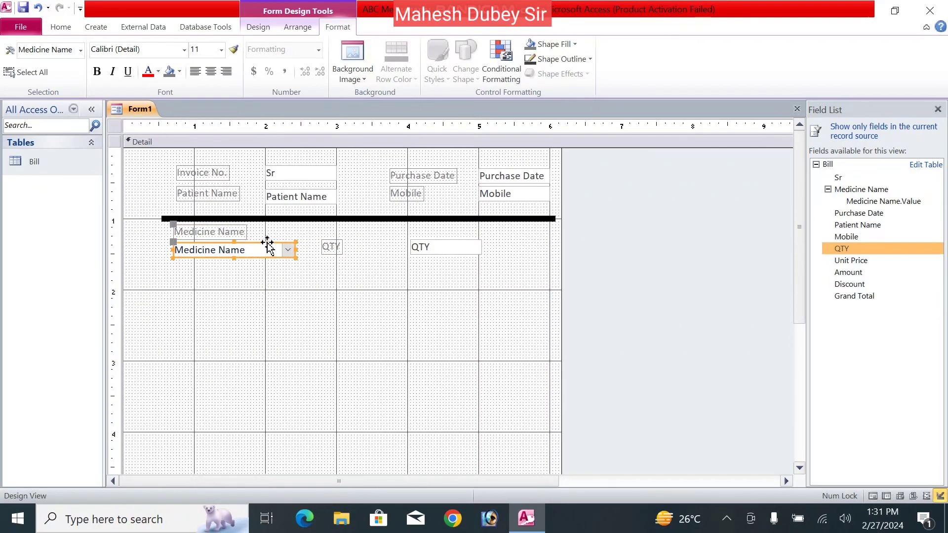
left_click(339, 252)
left_click_drag(320, 240, 322, 221)
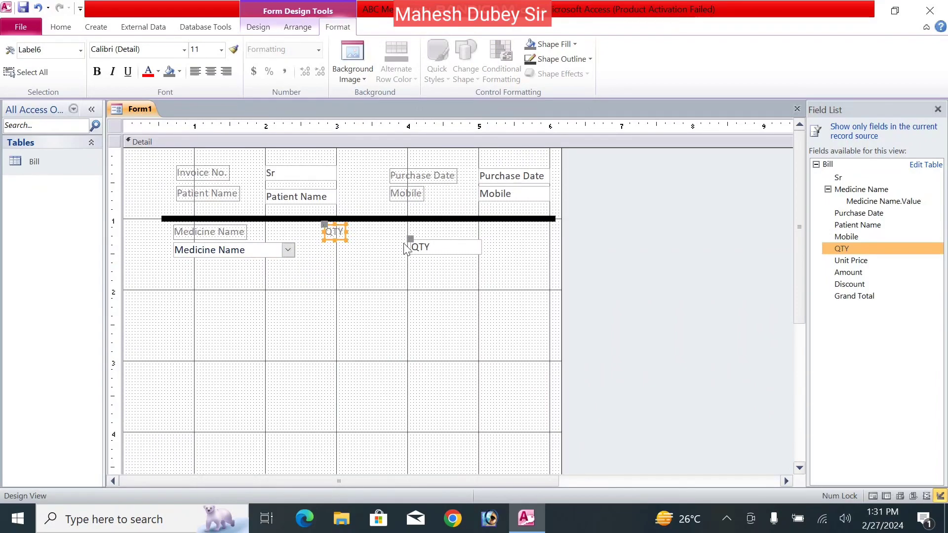
left_click_drag(408, 241, 322, 242)
- Add the Unit Price field beside QTY and nudge its controls into line
left_click_drag(871, 260, 425, 228)
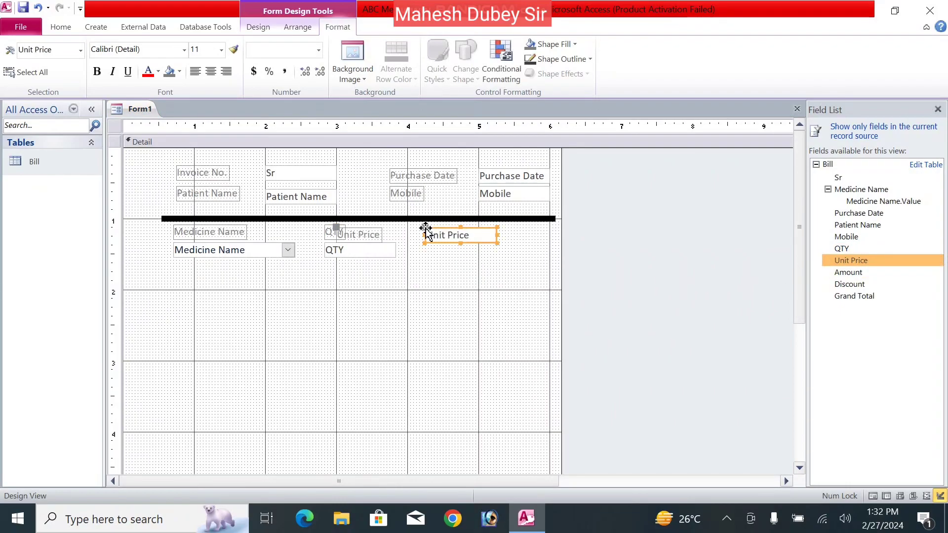
left_click_drag(336, 228, 408, 225)
key("Up")
key("Up")
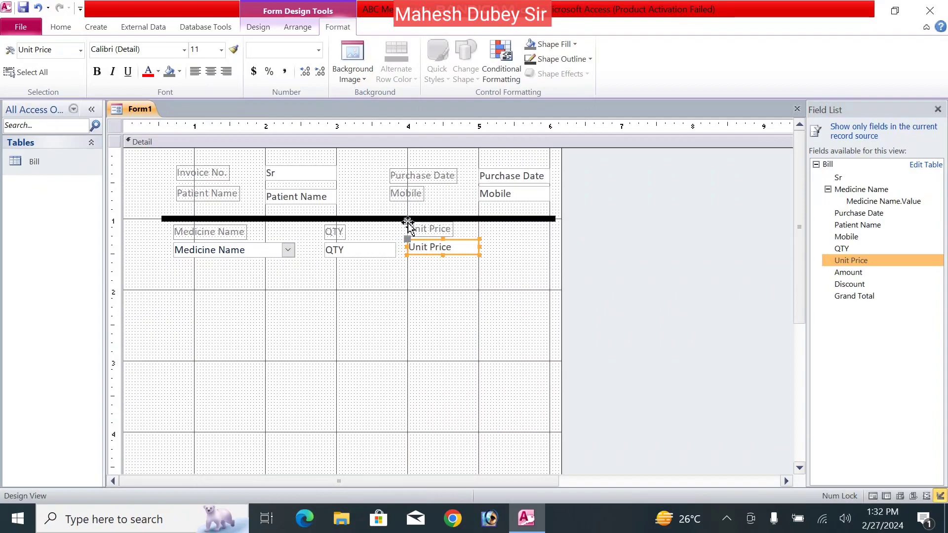
left_click(513, 297)
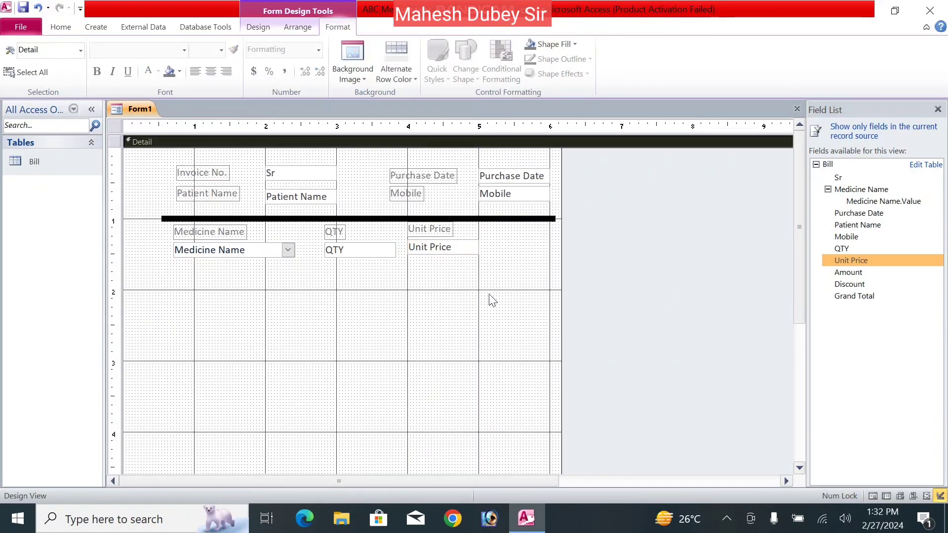
left_click(459, 249)
key("Down")
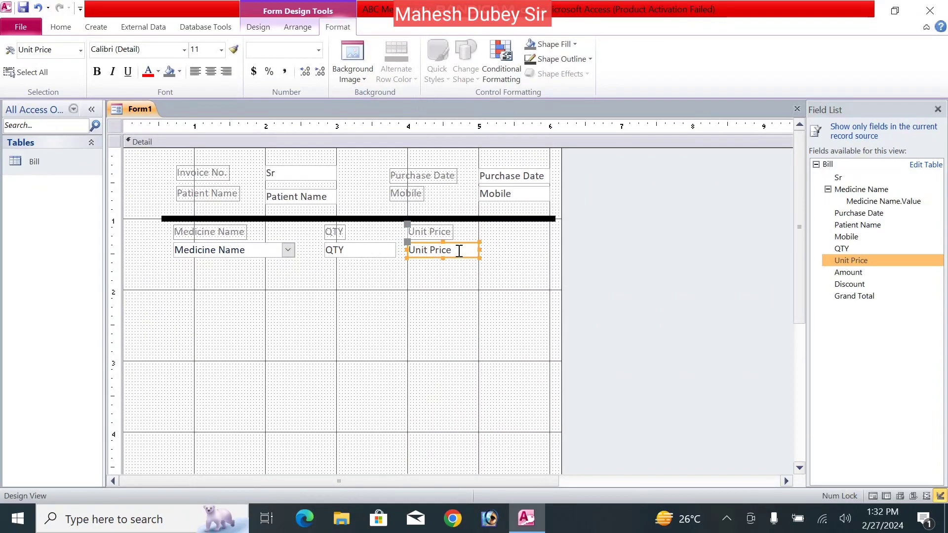
left_click(414, 303)
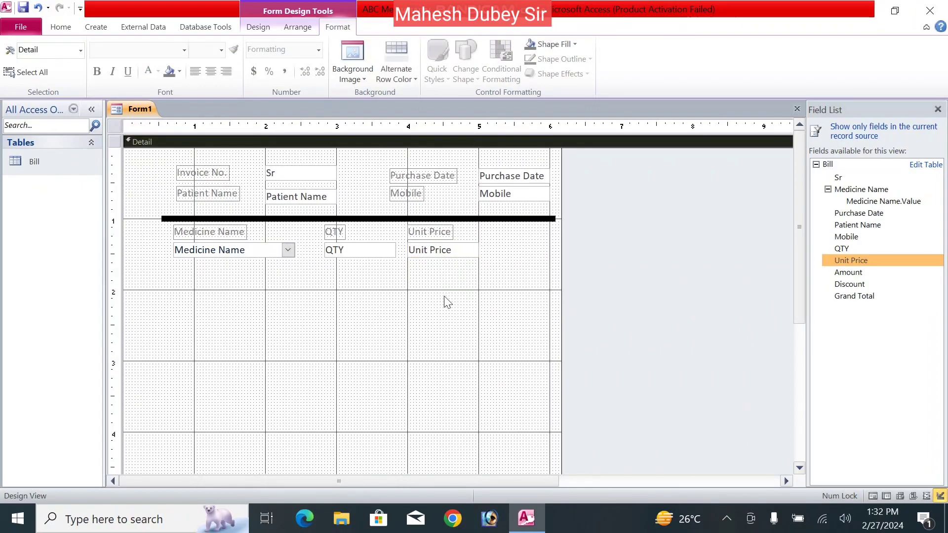
- Add the Amount field with its label above its box, and widen the form
left_click_drag(856, 278, 525, 243)
mouse_move(433, 238)
left_mouse_down()
mouse_move(491, 218)
mouse_move(525, 240)
mouse_move(497, 239)
left_mouse_up()
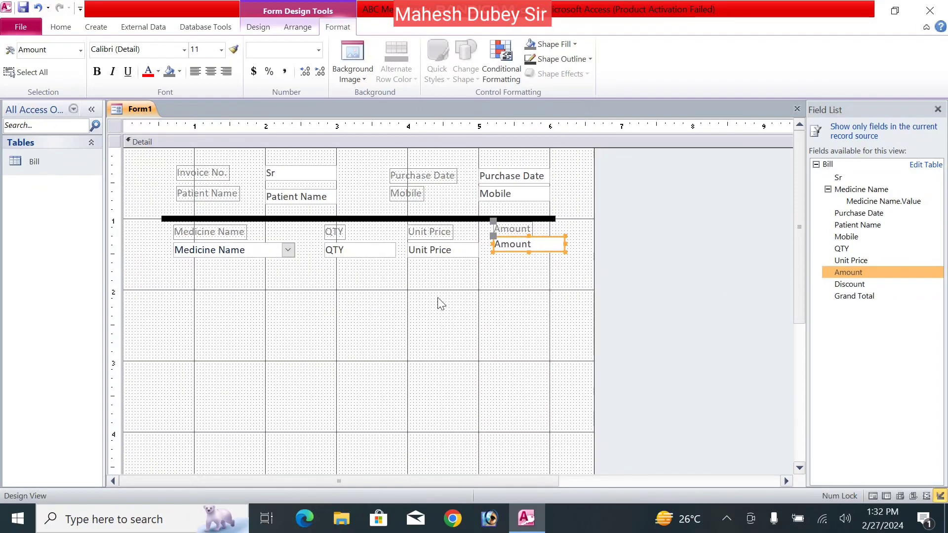
mouse_move(594, 286)
left_mouse_down()
mouse_move(580, 284)
mouse_move(587, 287)
left_mouse_up()
- Lengthen the divider line to the right and nudge the Amount controls down into line
left_click(550, 219)
left_click_drag(550, 218, 572, 218)
left_click(479, 285)
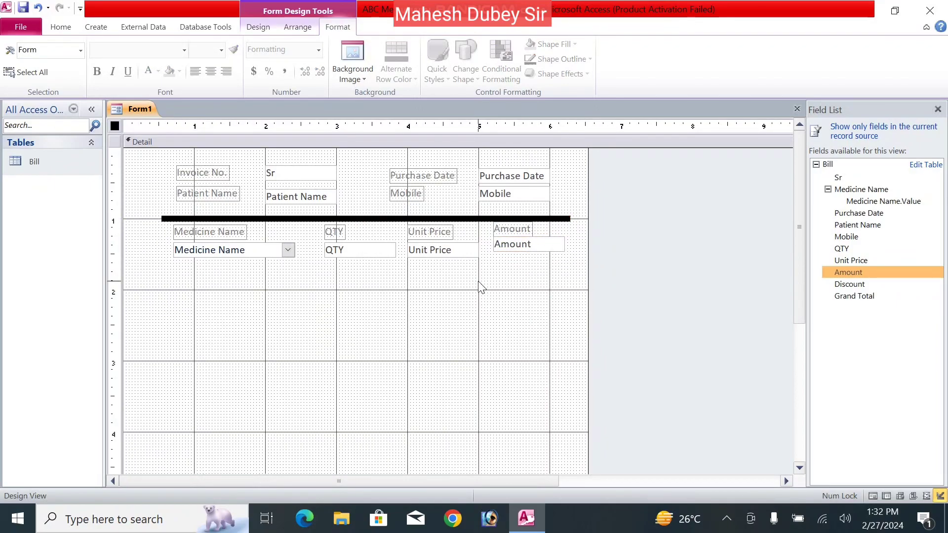
left_click(508, 250)
key("Down")
key("Down")
left_click(502, 287)
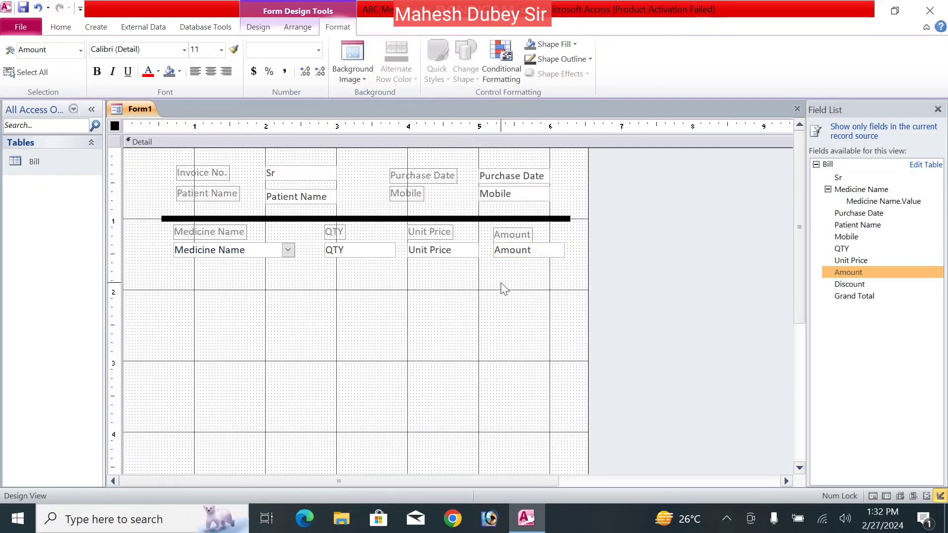
left_click(533, 256)
key("Down")
left_click(530, 293)
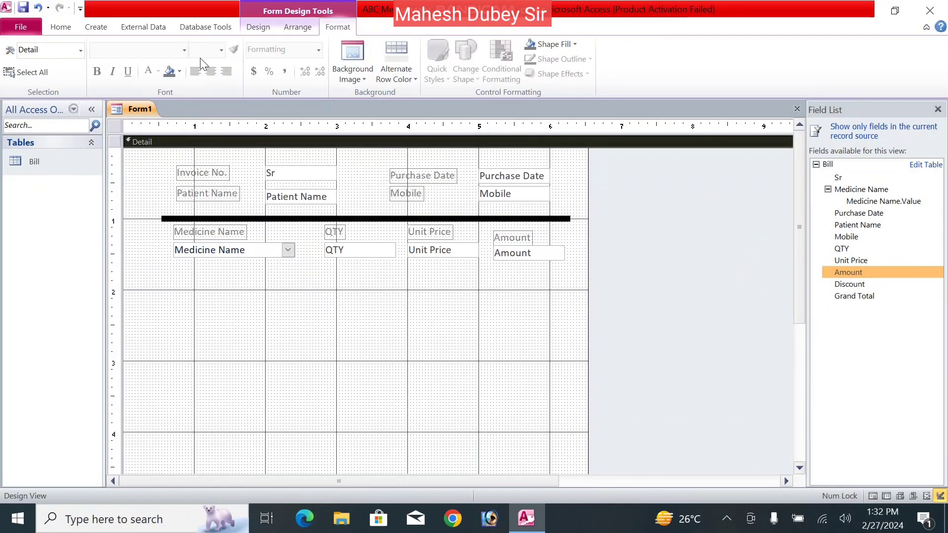
- Draw a rectangle from above Invoice No. to the lower right, aligning the divider line's left end to it
left_click(253, 26)
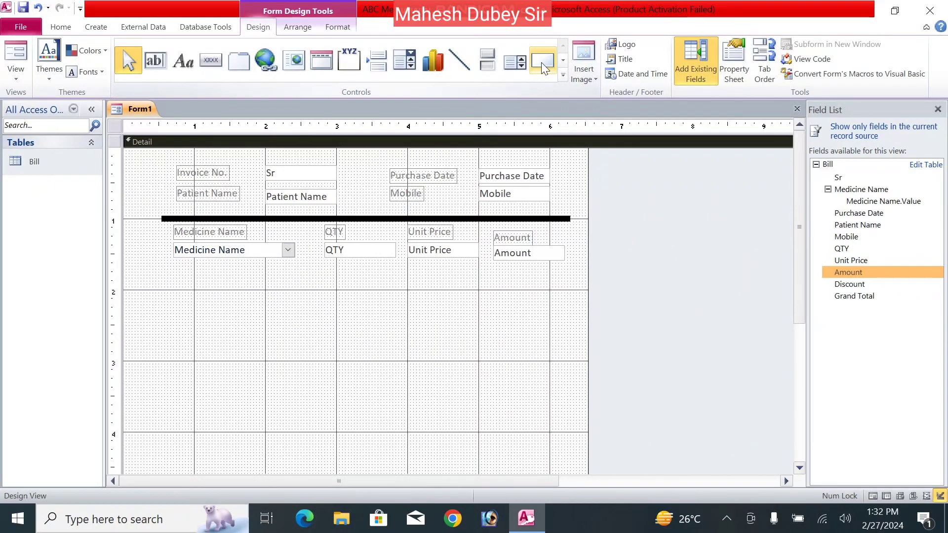
left_click(541, 62)
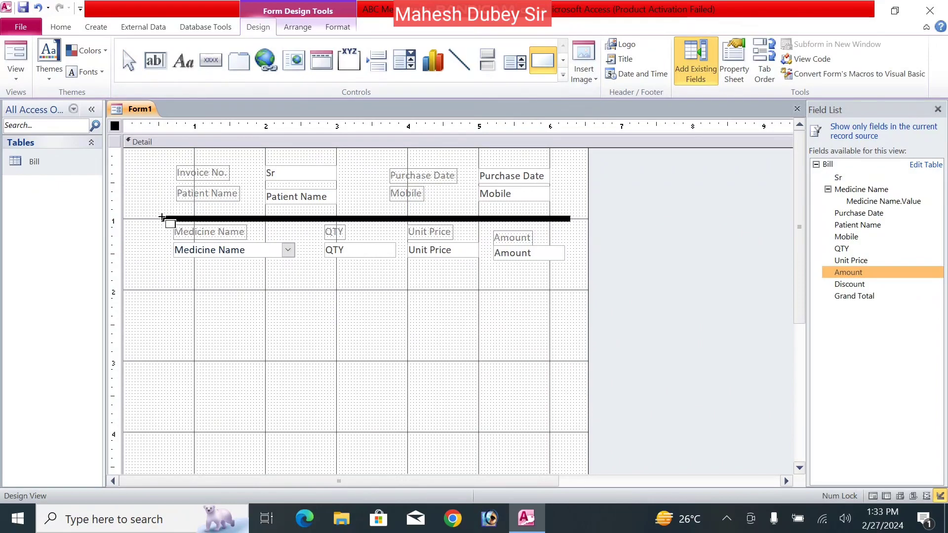
mouse_move(158, 162)
left_mouse_down()
mouse_move(324, 338)
mouse_move(434, 392)
mouse_move(578, 423)
mouse_move(566, 436)
mouse_move(571, 455)
left_mouse_up()
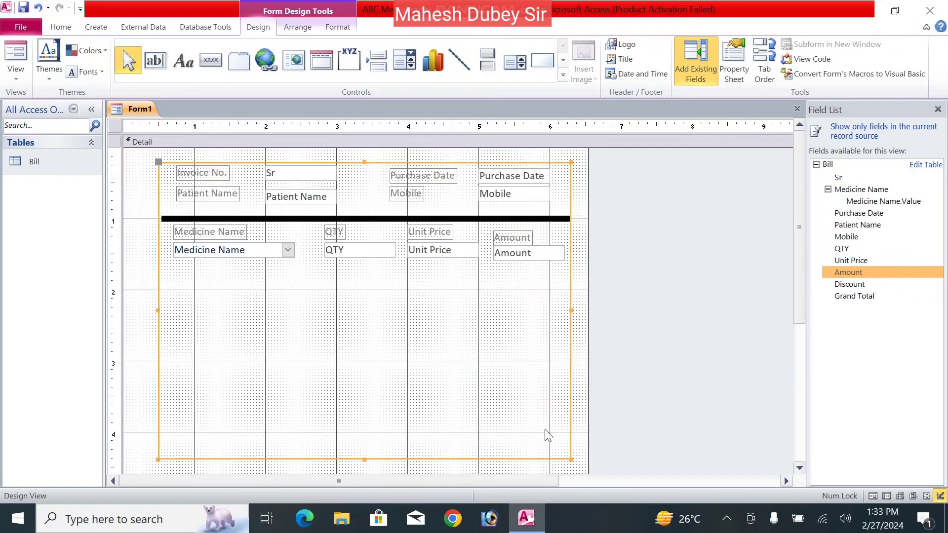
left_click(170, 220)
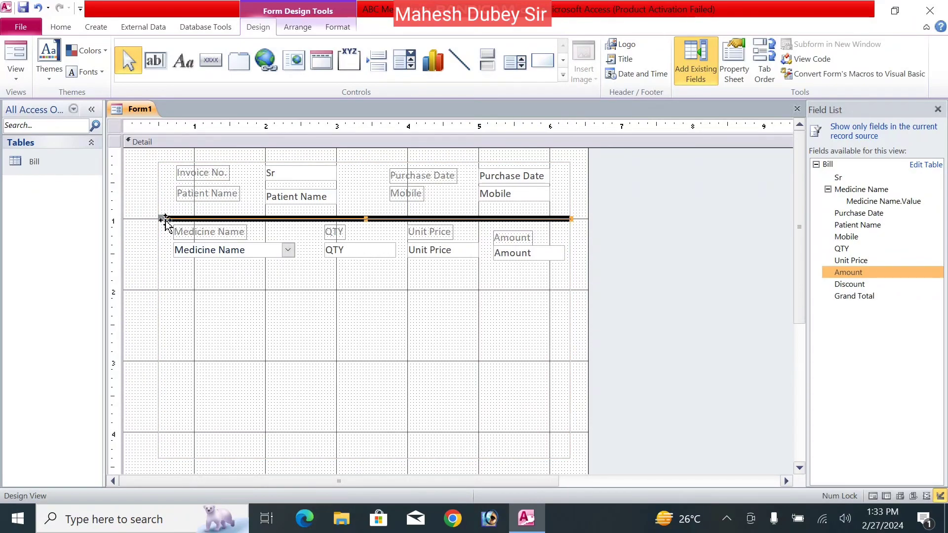
left_click_drag(162, 219, 158, 218)
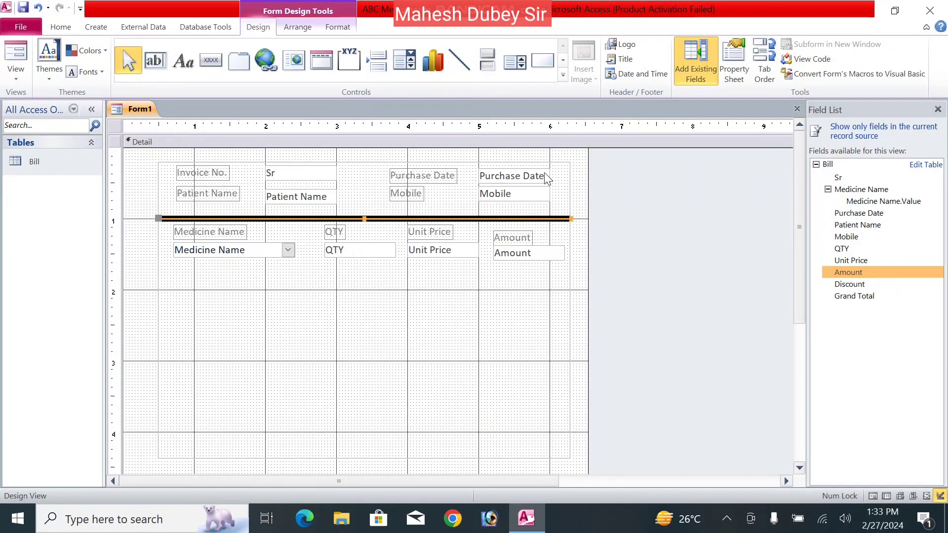
left_click(354, 347)
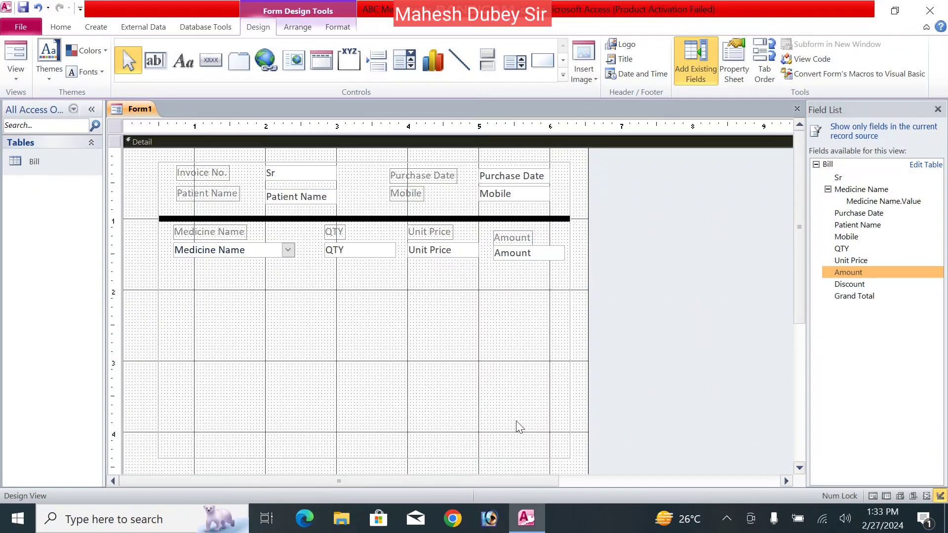
- Add Discount and Grand Total with labels above their boxes, stacking Discount above Grand Total
left_click_drag(850, 287, 186, 443)
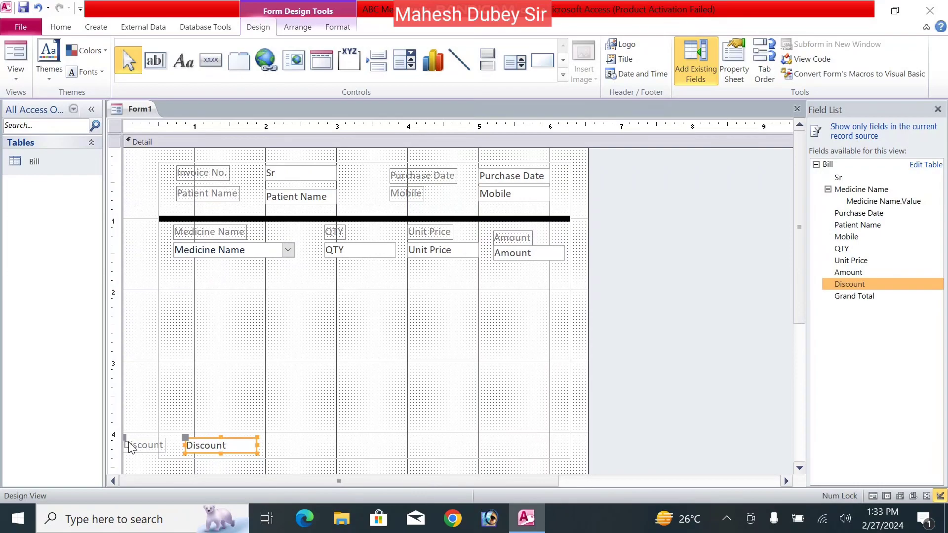
left_click_drag(125, 438, 167, 408)
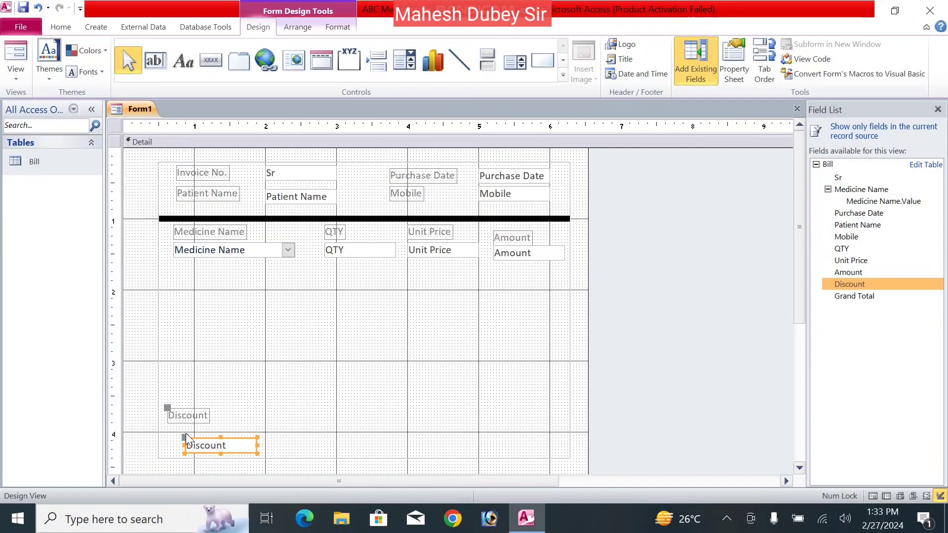
mouse_move(184, 438)
left_mouse_down()
mouse_move(168, 445)
mouse_move(165, 413)
mouse_move(167, 425)
left_mouse_up()
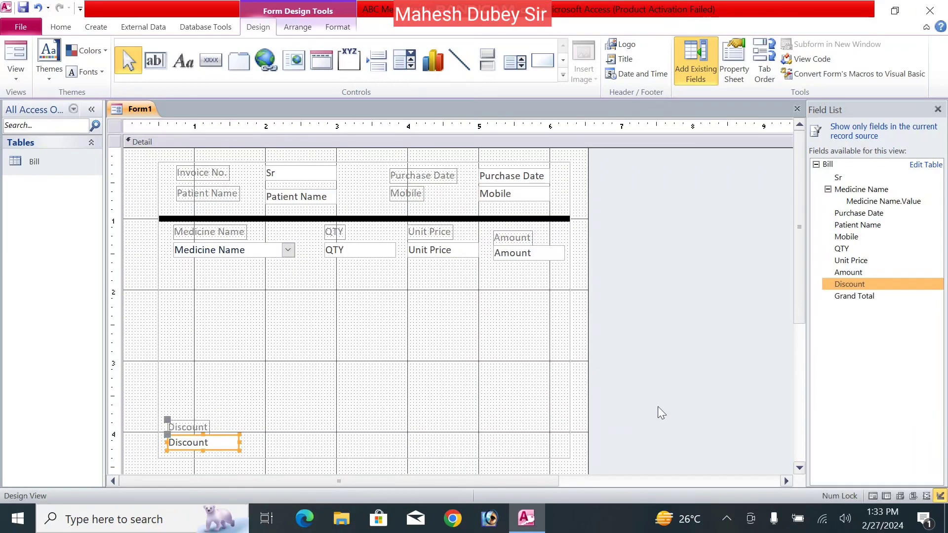
left_click_drag(852, 298, 491, 439)
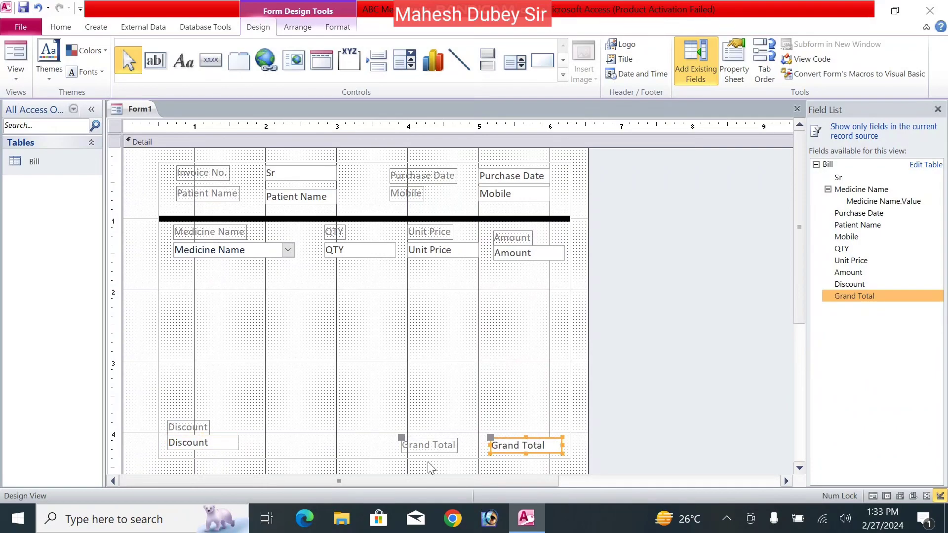
left_click_drag(403, 438, 490, 425)
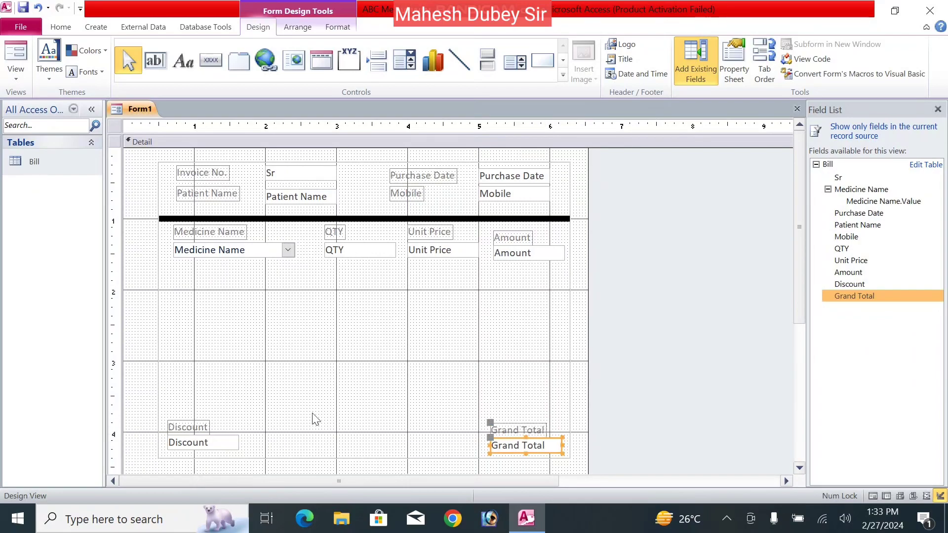
left_click_drag(187, 428, 510, 387)
left_click(384, 355)
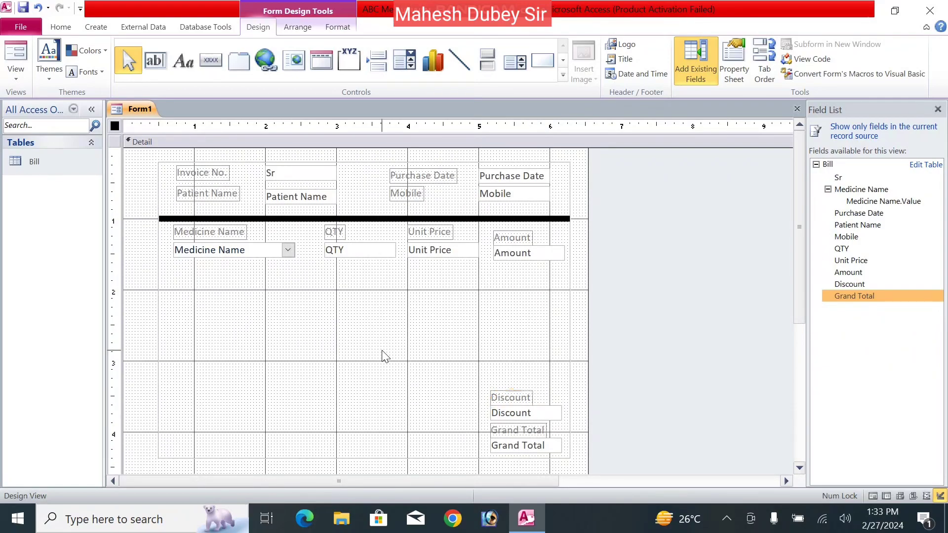
- Give the field-framing rectangle a thick black Shape Outline
left_click(548, 459)
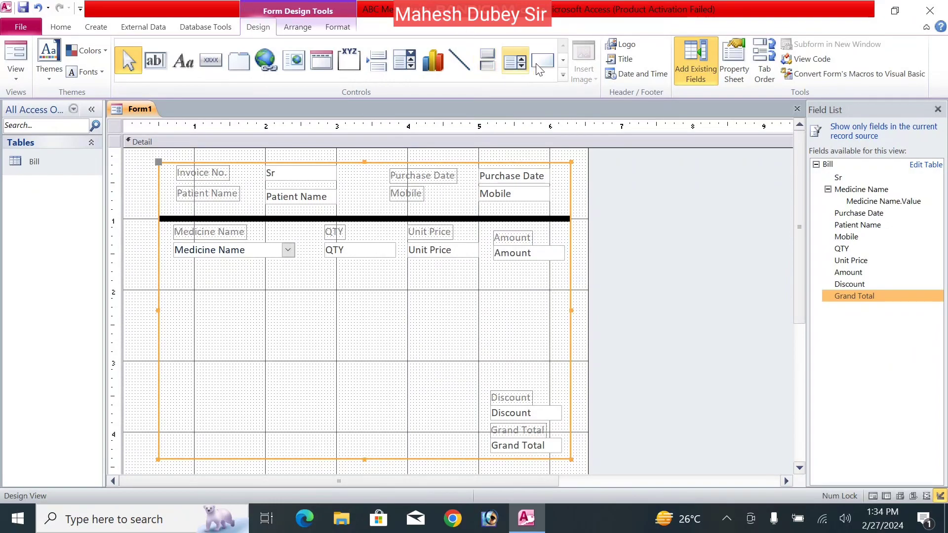
left_click(340, 27)
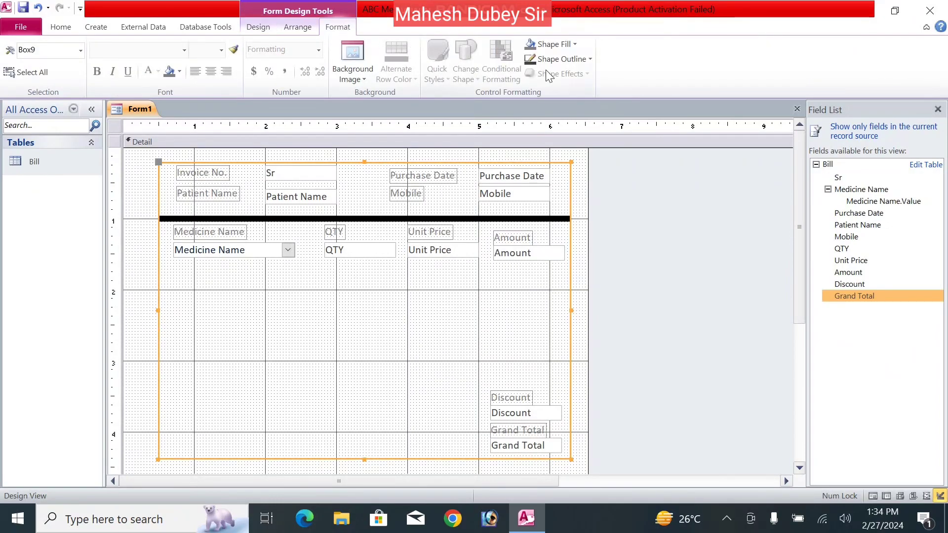
left_click(556, 61)
mouse_move(510, 290)
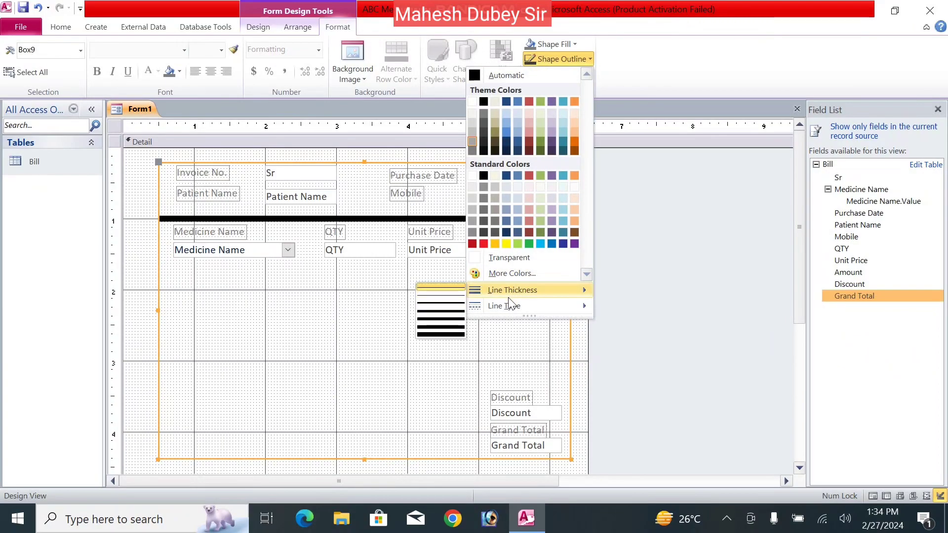
left_click(441, 328)
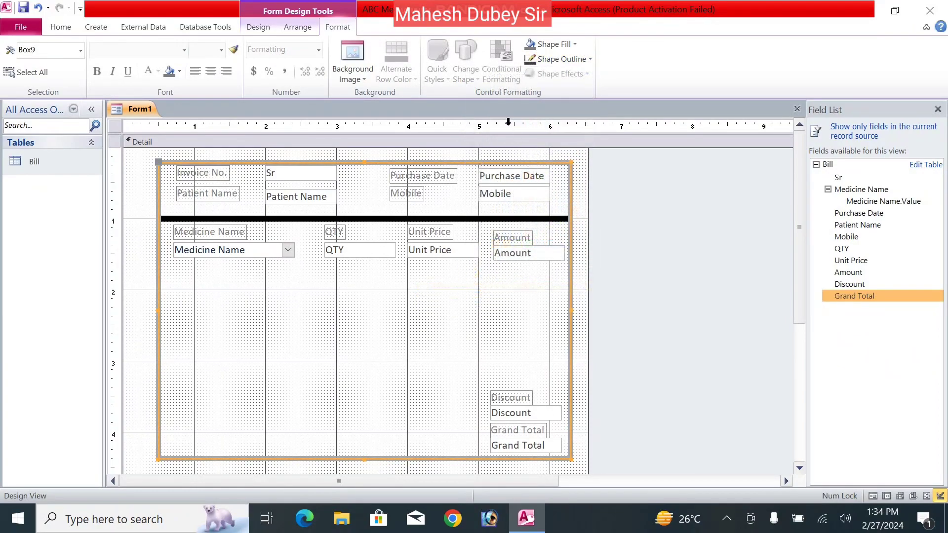
left_click(557, 58)
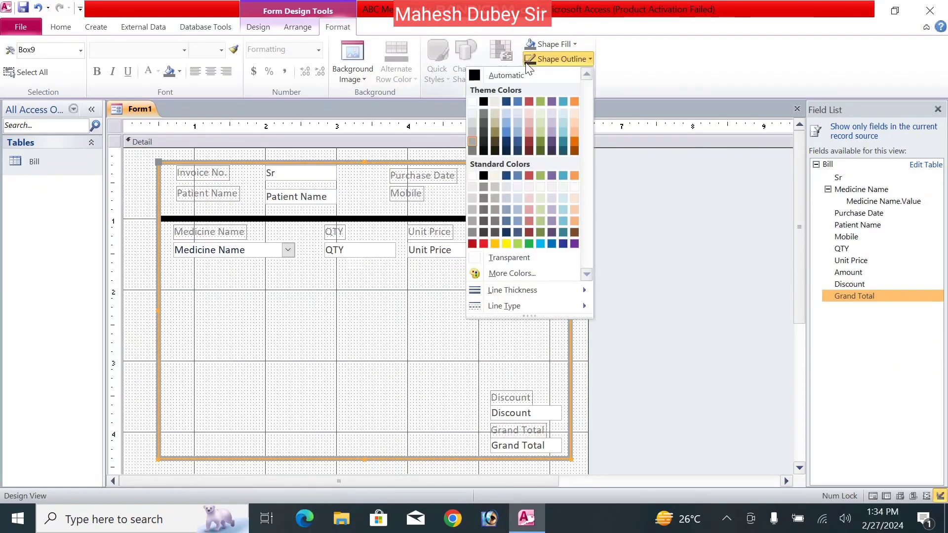
left_click(484, 101)
left_click(481, 362)
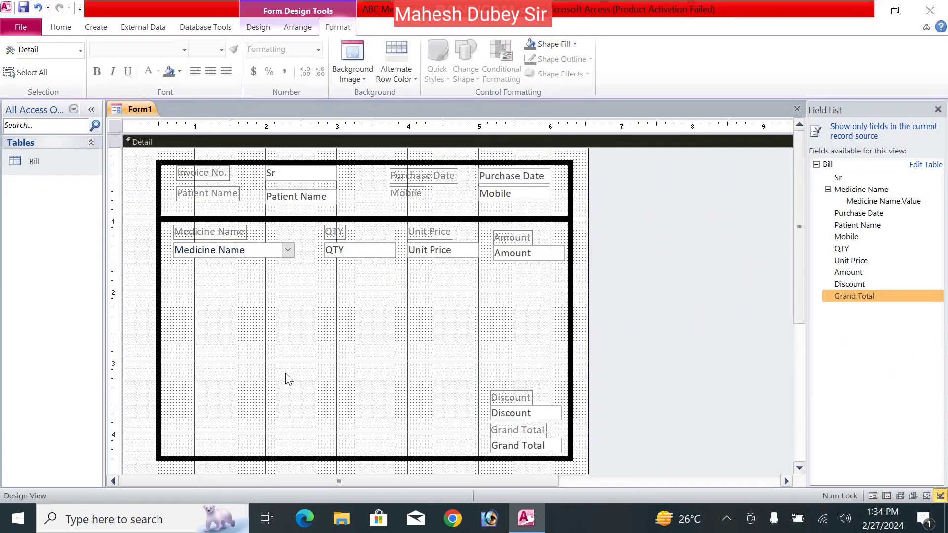
left_click(256, 28)
- Add a lower-left button that runs Record Operations > Add New Record, captioned 'Invoice'
left_click(218, 64)
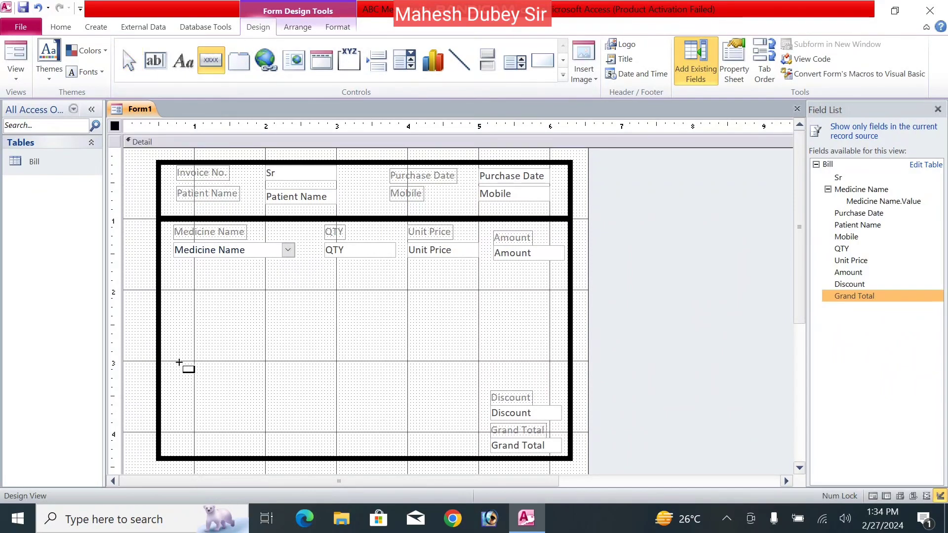
left_click_drag(177, 374, 221, 394)
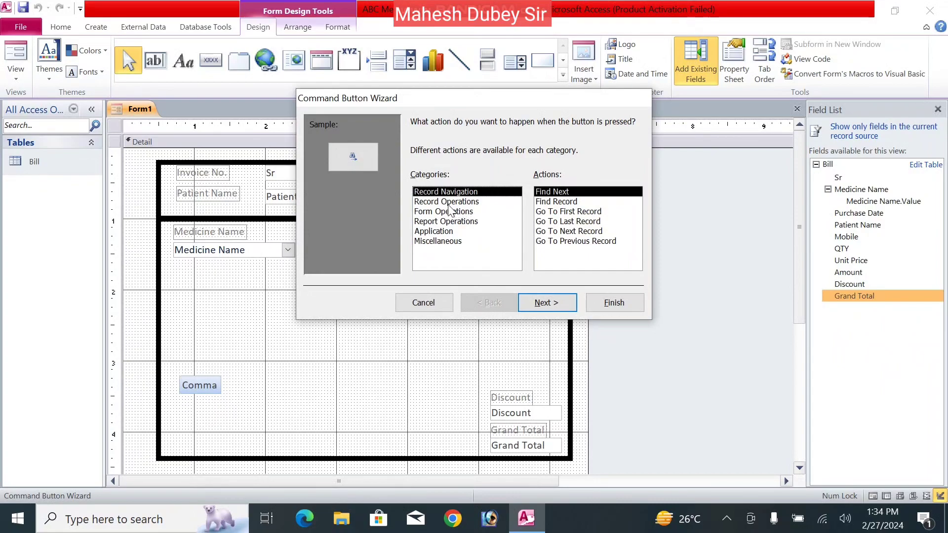
left_click(450, 202)
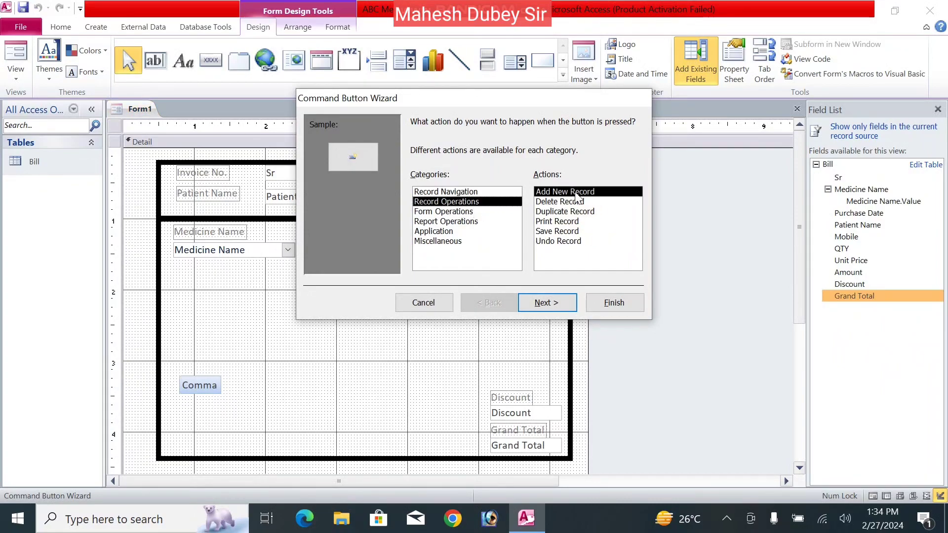
left_click(535, 304)
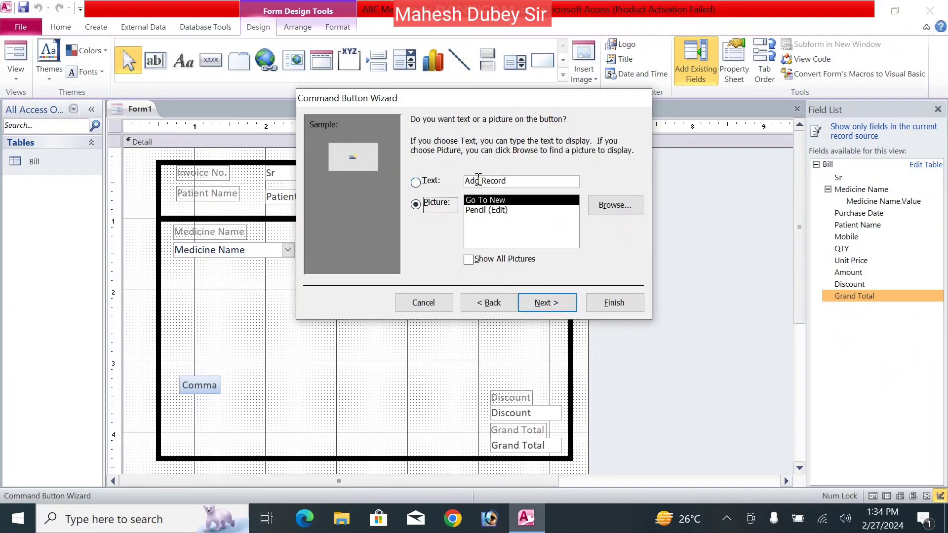
left_click(416, 183)
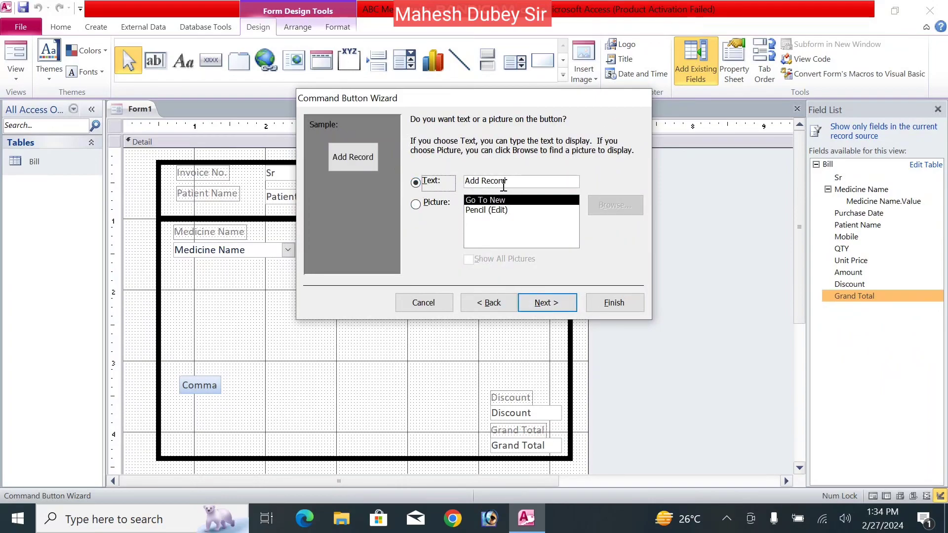
left_click_drag(507, 185, 457, 185)
type("A")
type("New")
type(" Bi")
key("BackSpace")
key("BackSpace")
type("In")
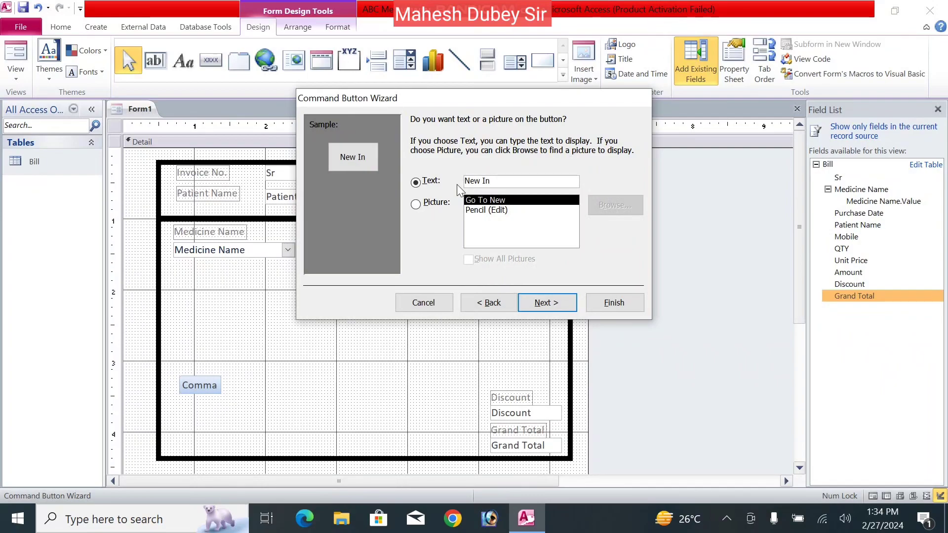
key("BackSpace")
key("BackSpace")
key("BackSpace")
key("BackSpace")
key("BackSpace")
key("BackSpace")
type("Invoice")
left_click(564, 304)
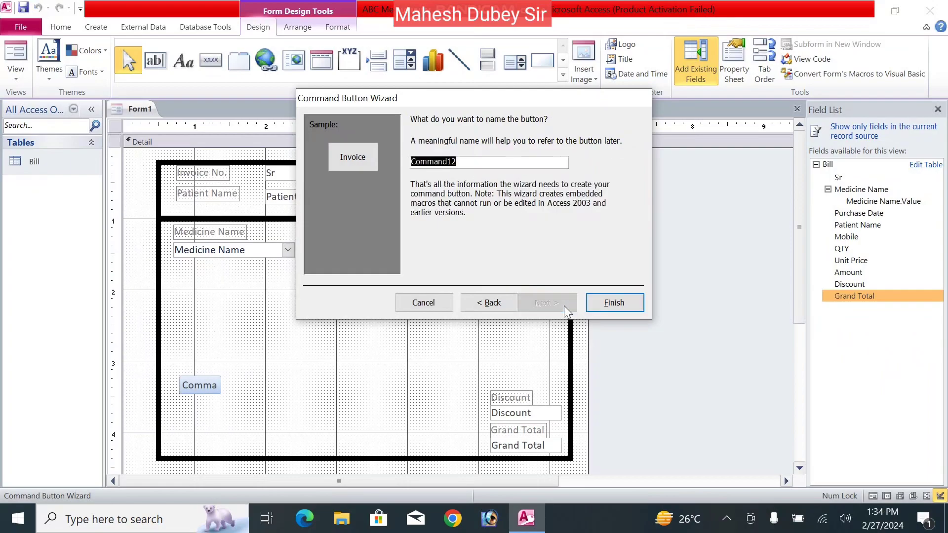
left_click(597, 303)
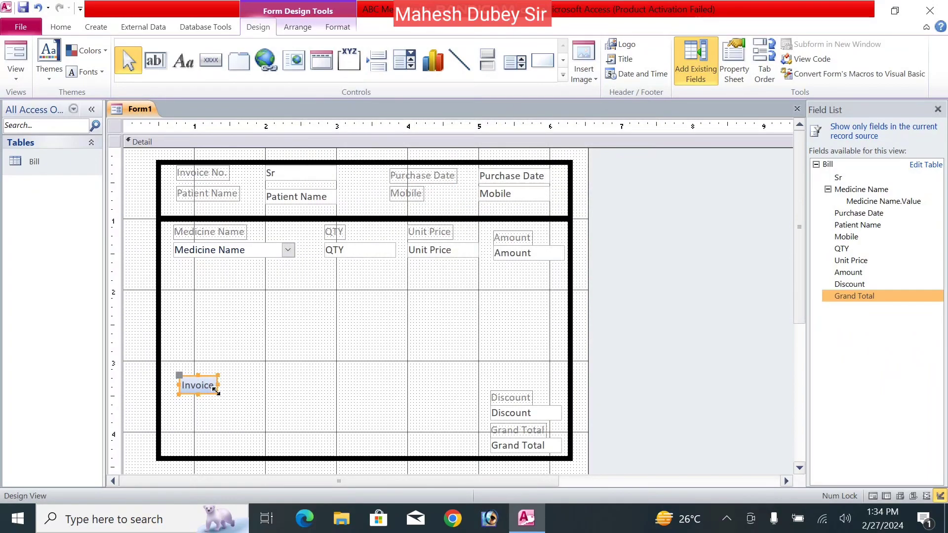
- Add a 'Print Invoice' button beside Invoice that prints the current record
left_click(212, 60)
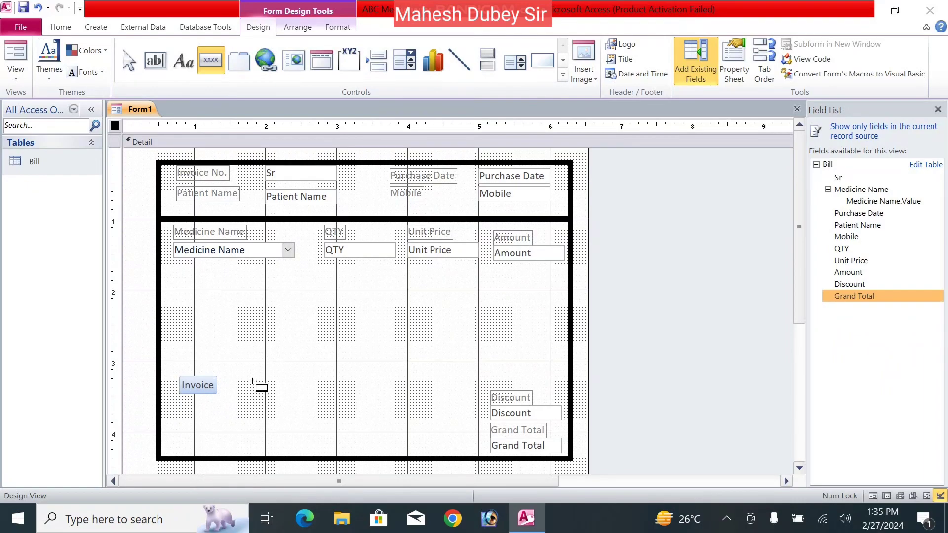
left_click_drag(253, 382, 304, 398)
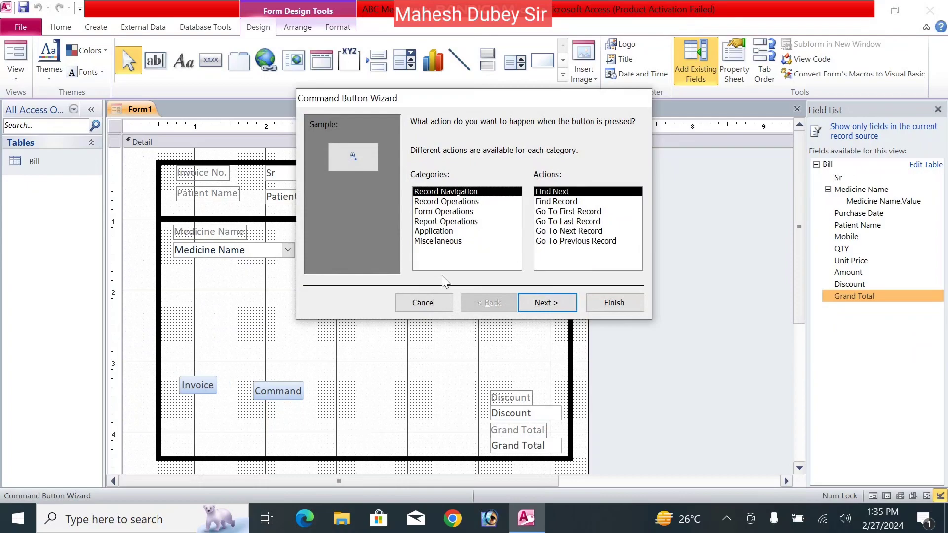
left_click(455, 202)
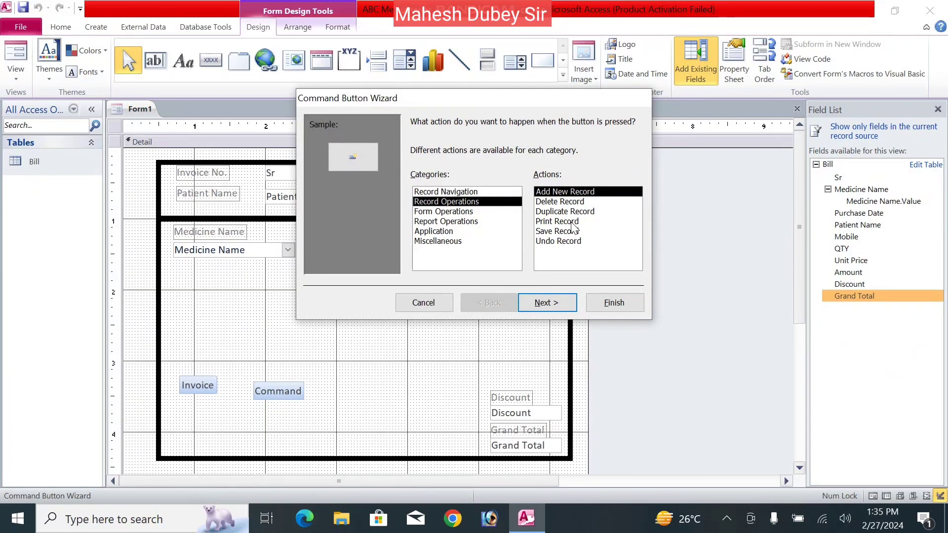
left_click(576, 221)
left_click(548, 303)
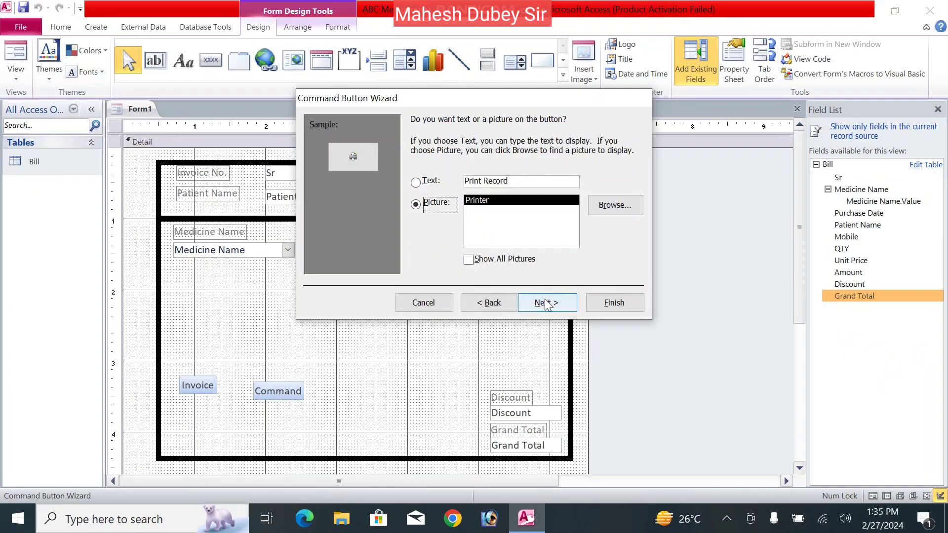
left_click(416, 184)
double_click(496, 180)
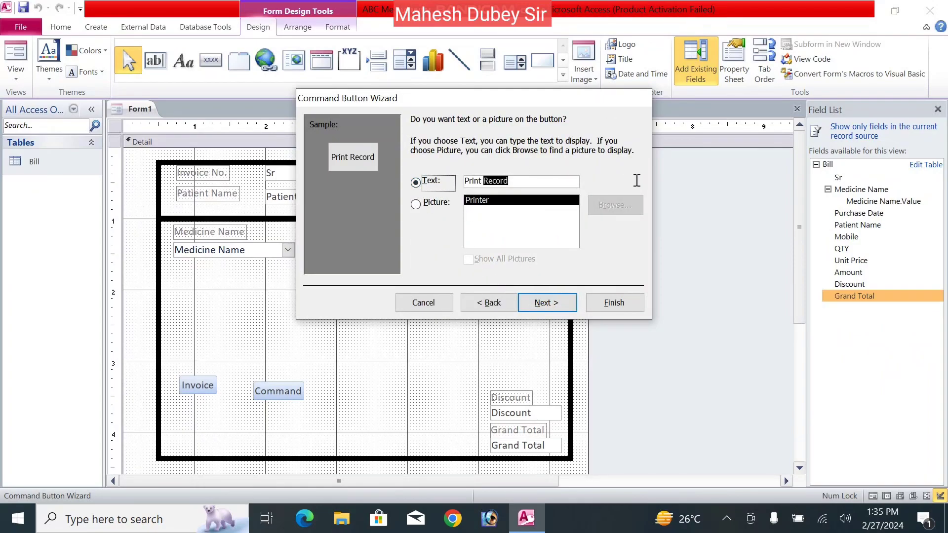
type("Inv")
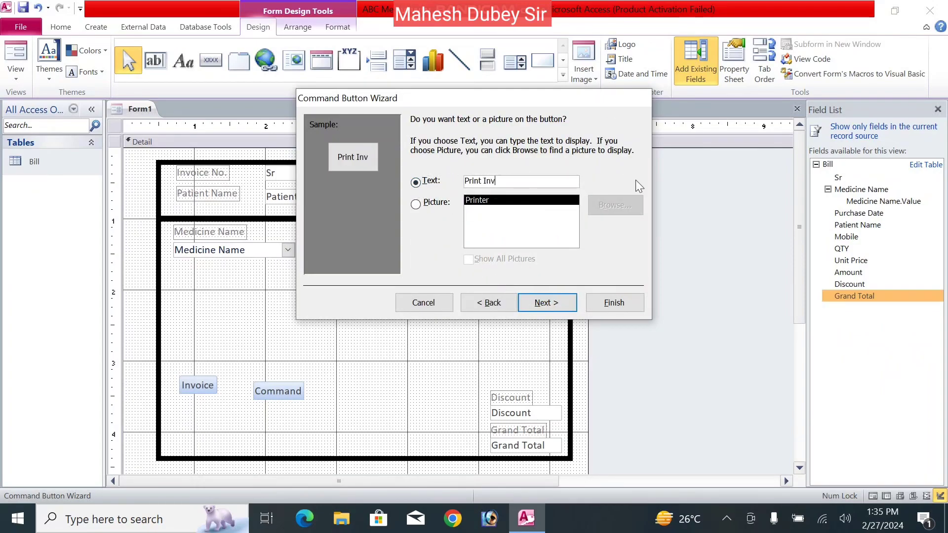
type("oice")
left_click(555, 304)
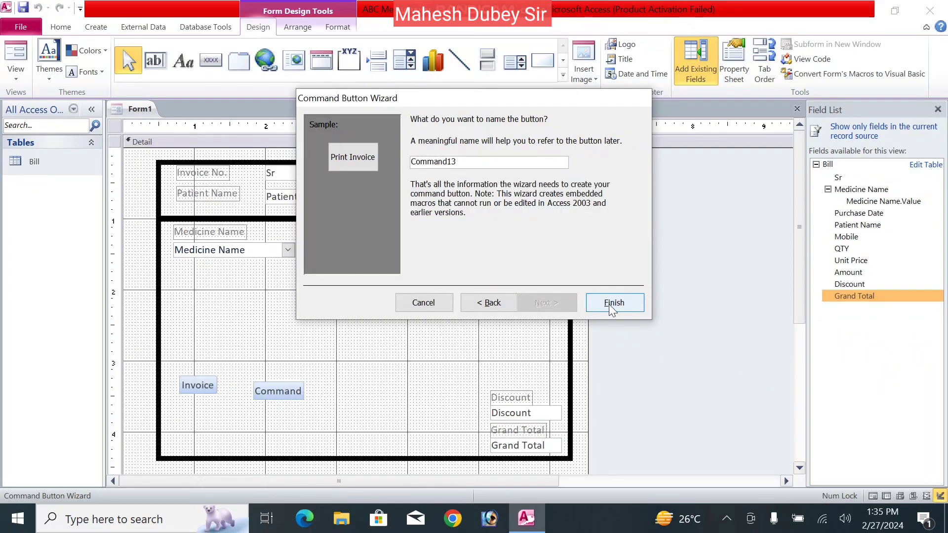
left_click(614, 303)
left_click_drag(297, 381, 295, 377)
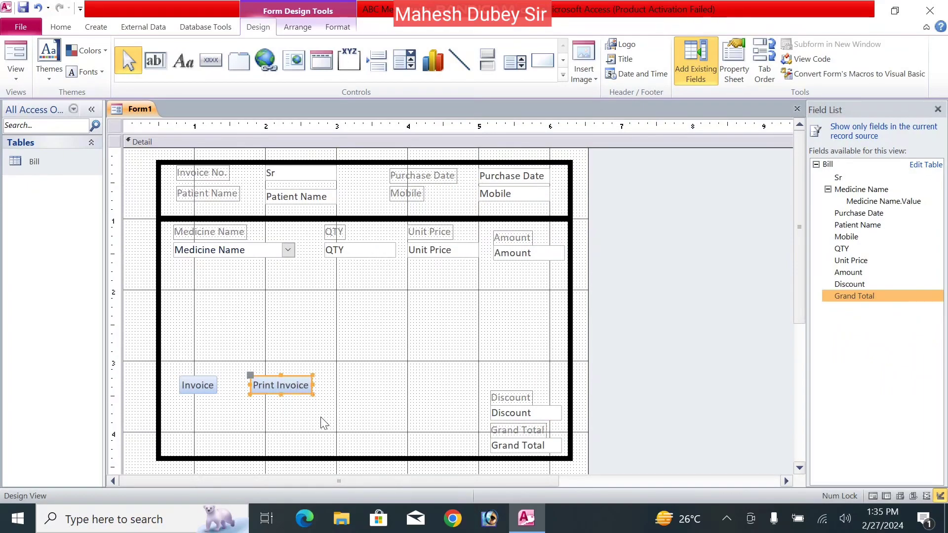
left_click(377, 395)
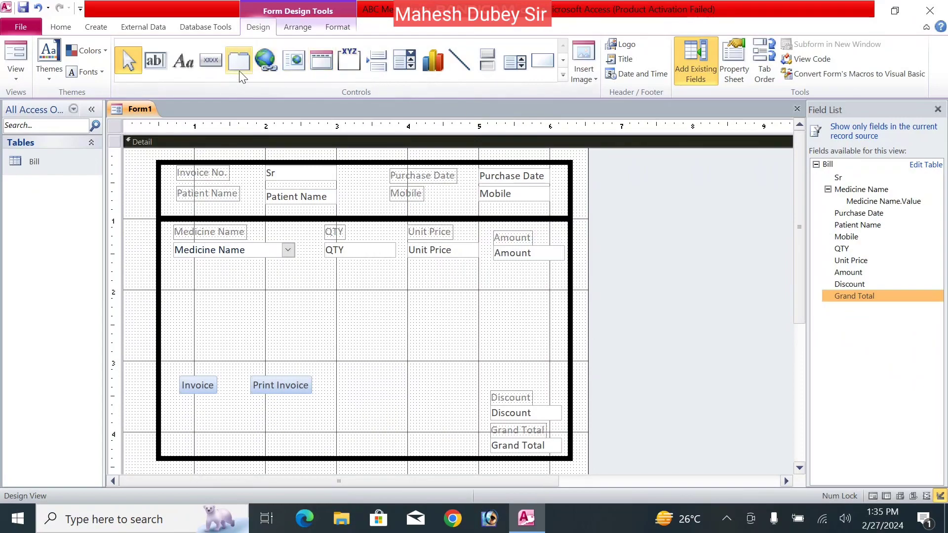
- Draw a third button right of Print Invoice with the Record Operations > Delete Record action
left_click(210, 64)
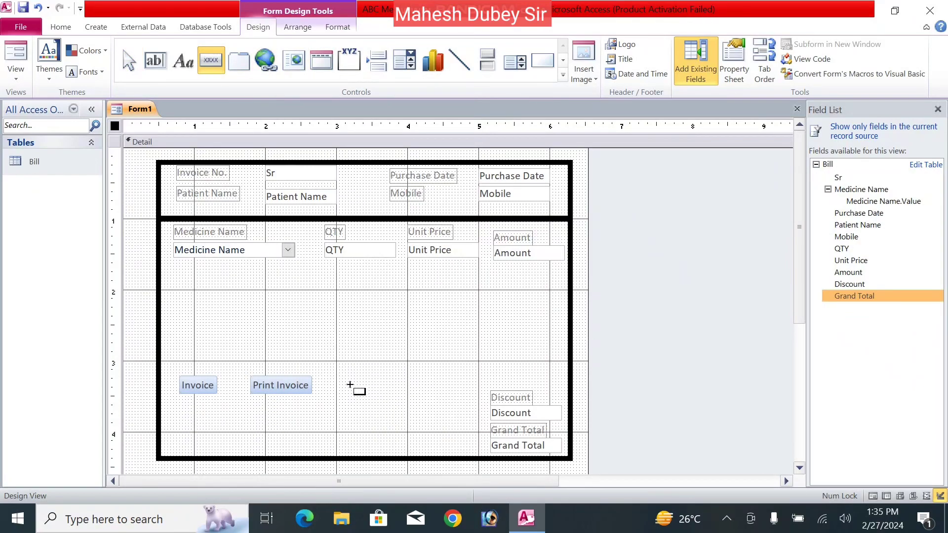
left_click_drag(342, 380, 406, 403)
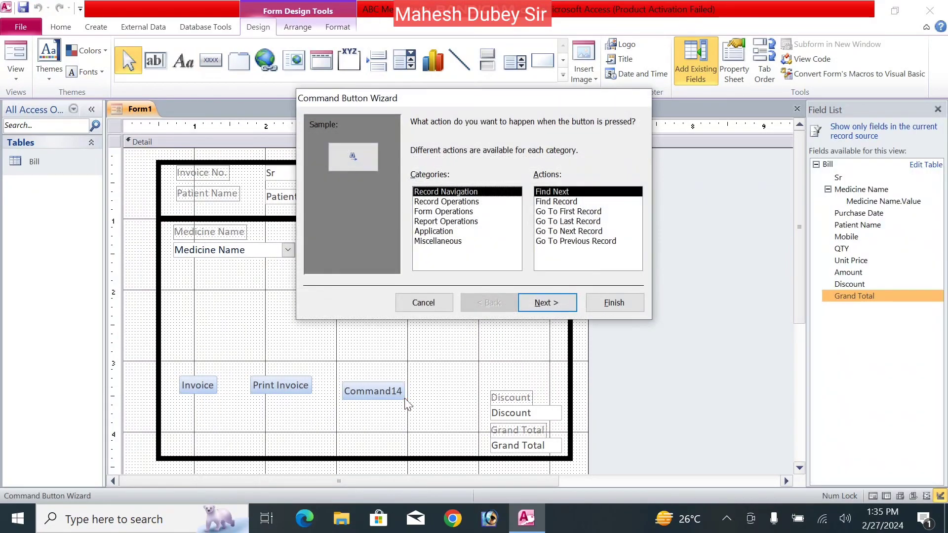
left_click(450, 214)
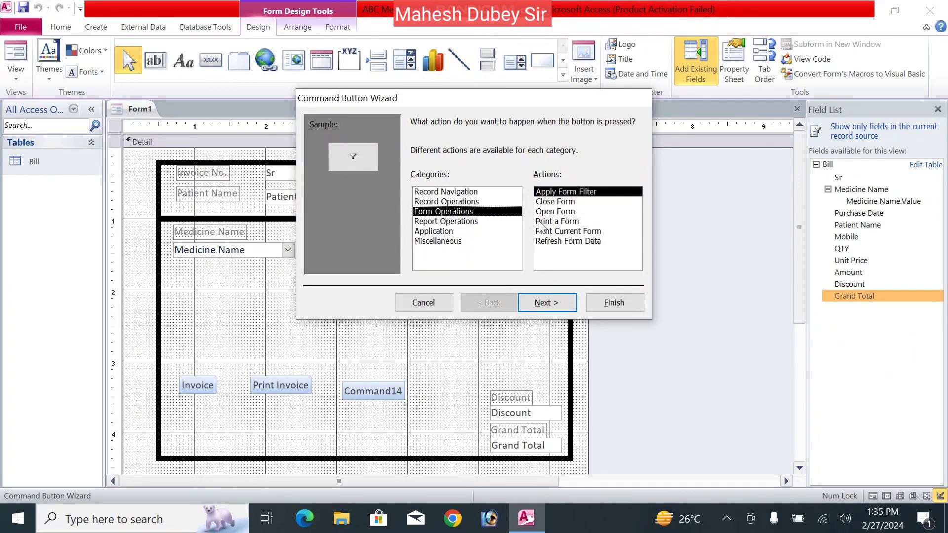
left_click(446, 222)
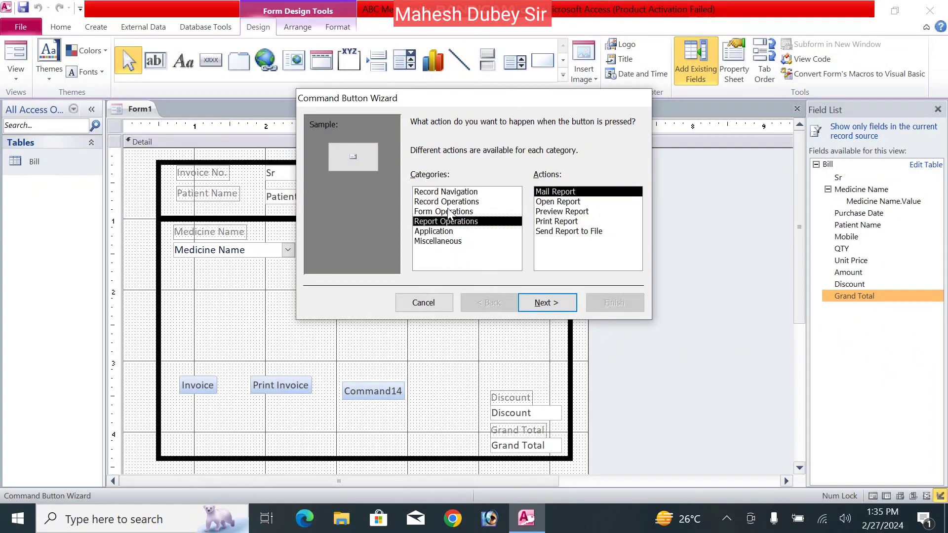
left_click(450, 203)
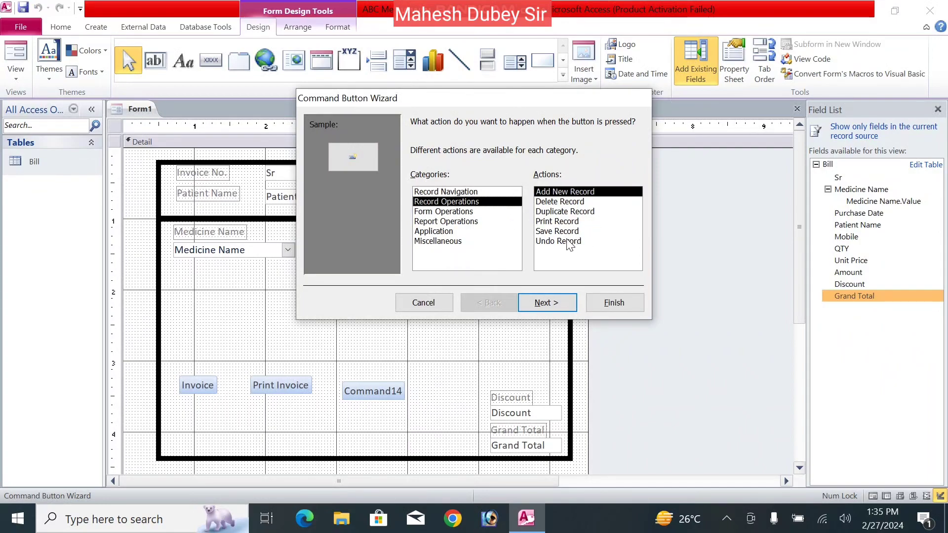
left_click(556, 202)
left_click(557, 307)
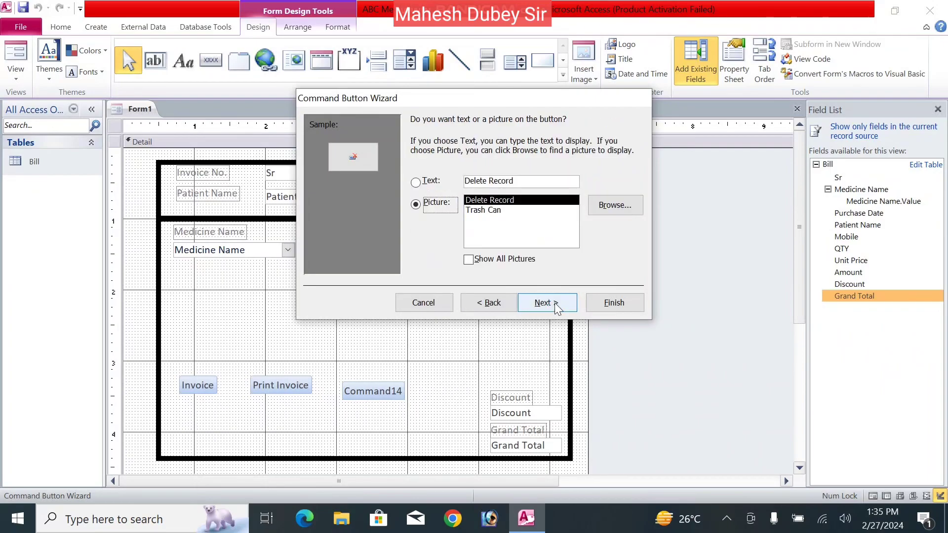
- Caption the button 'Delete Entry', finish the wizard and line it up with the others
left_click(429, 182)
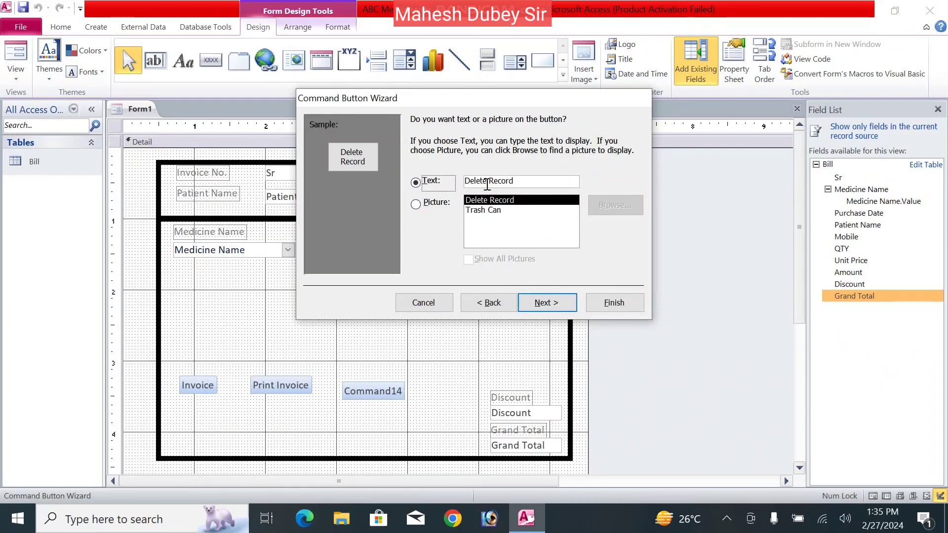
left_click_drag(488, 183, 554, 176)
key("BackSpace")
type("Entry")
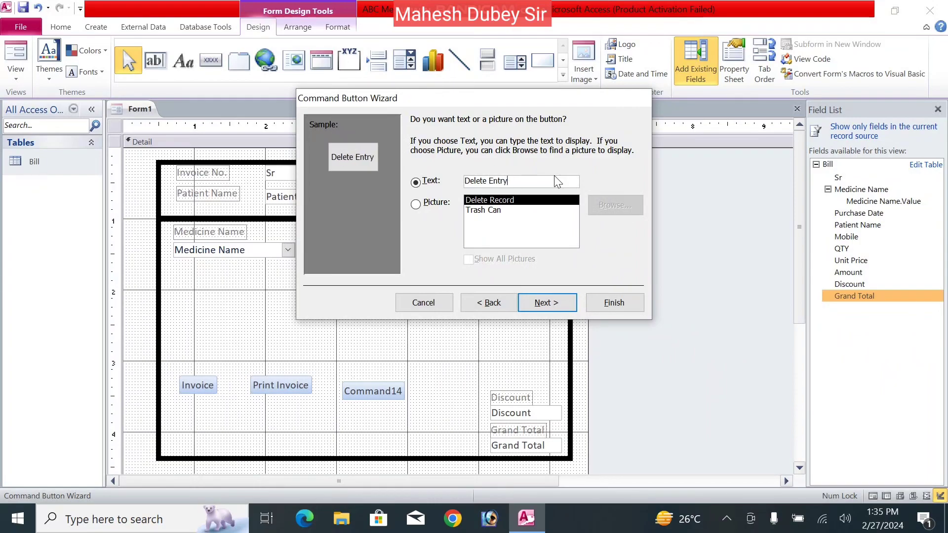
left_click(536, 300)
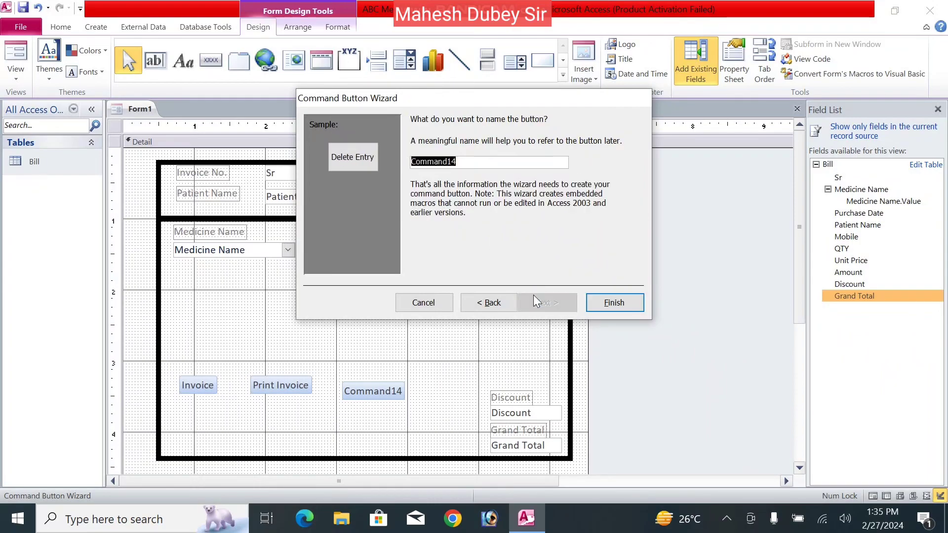
left_click(606, 305)
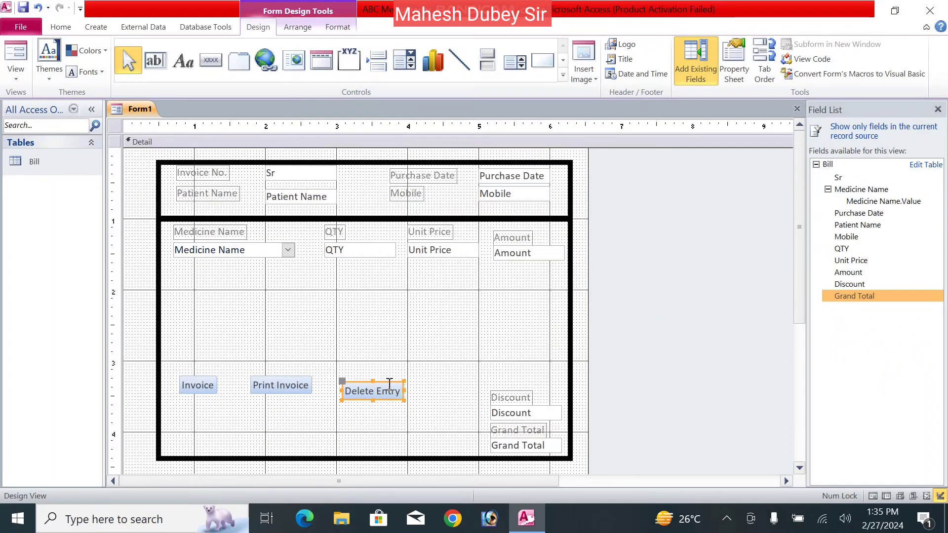
left_click_drag(390, 380, 390, 379)
- Save the form as 'Bill' from its tab menu and close the Field List
left_click(466, 363)
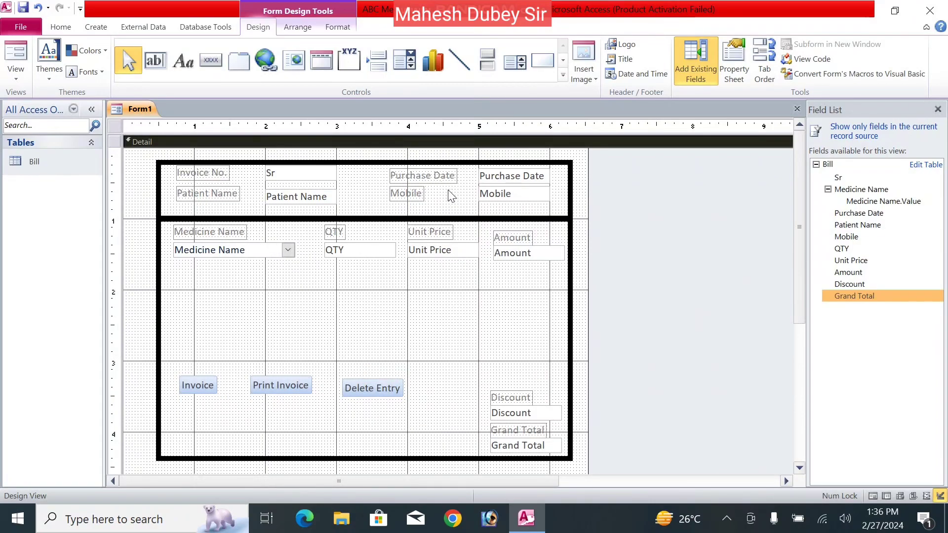
left_click(259, 253)
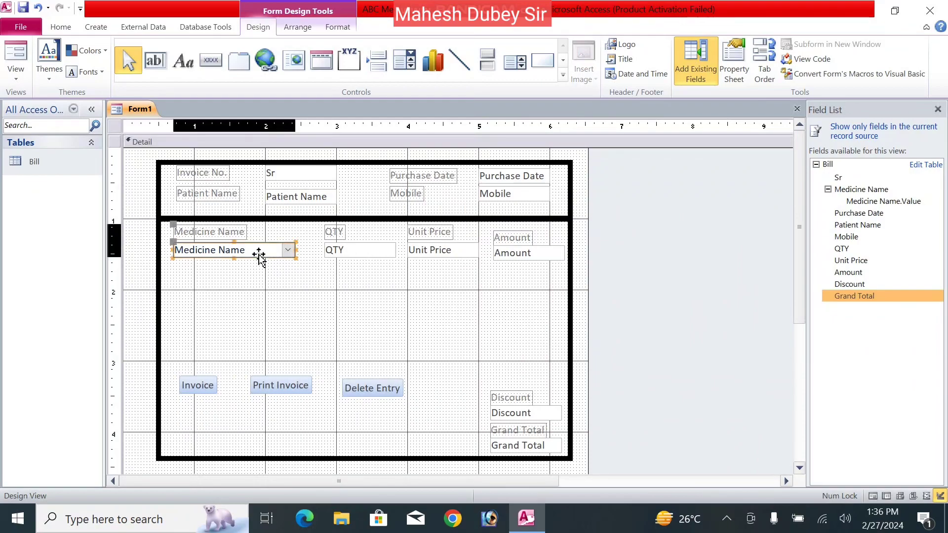
left_click(385, 253, "shift")
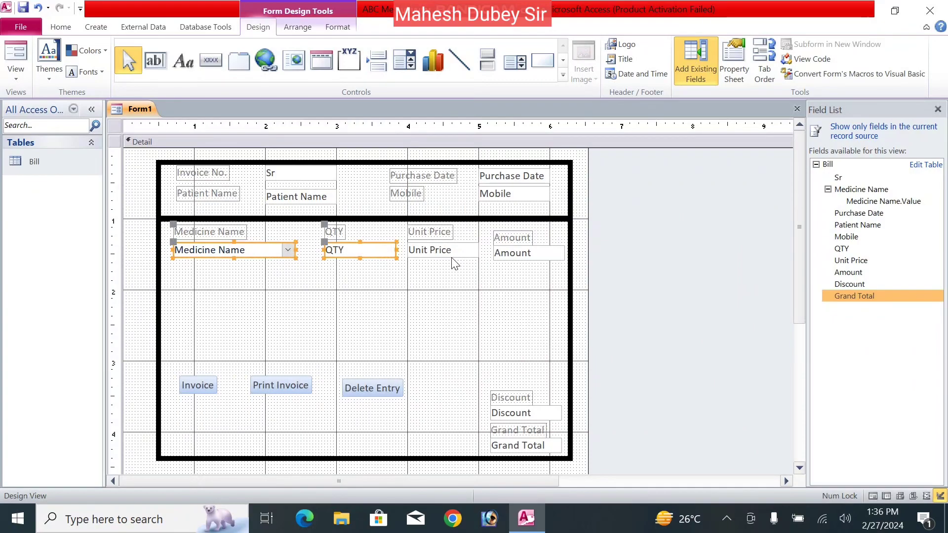
left_click(453, 294)
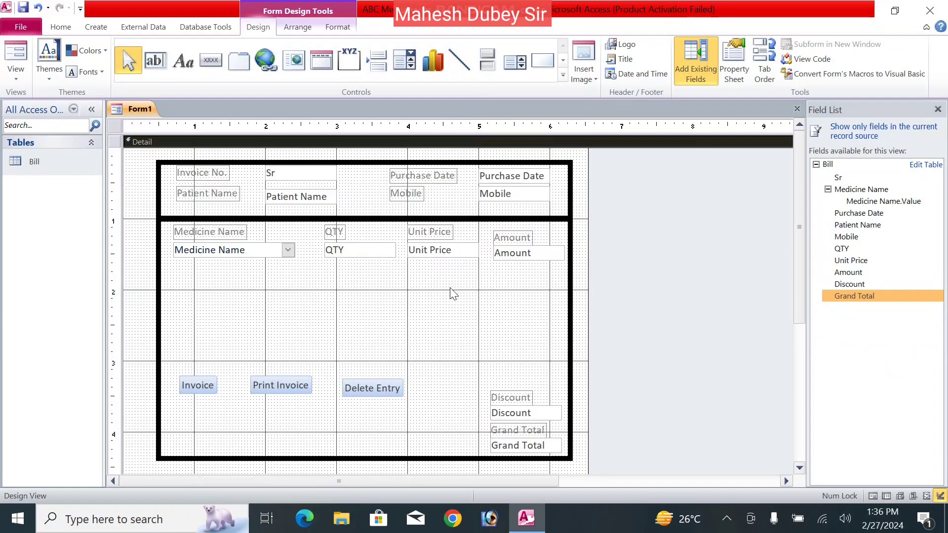
key("ctrl+s")
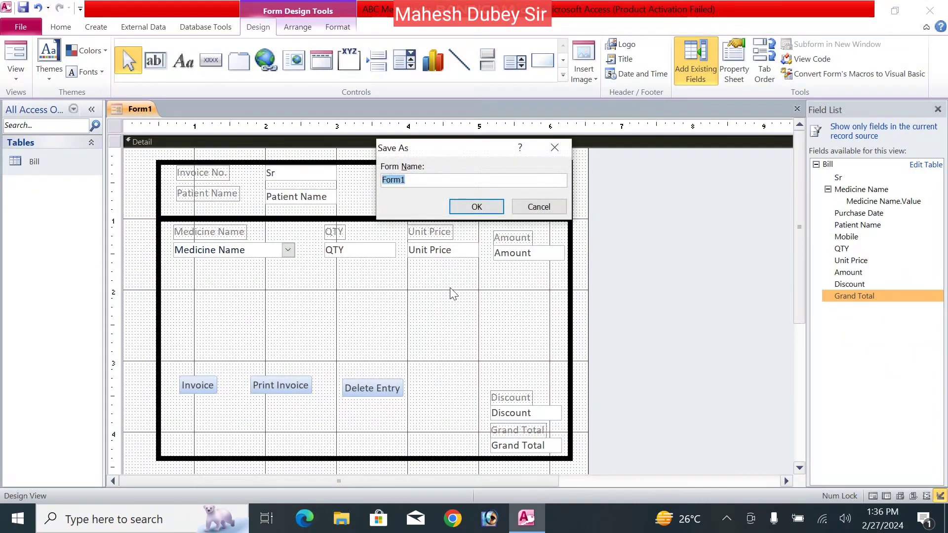
left_click(545, 206)
right_click(133, 108)
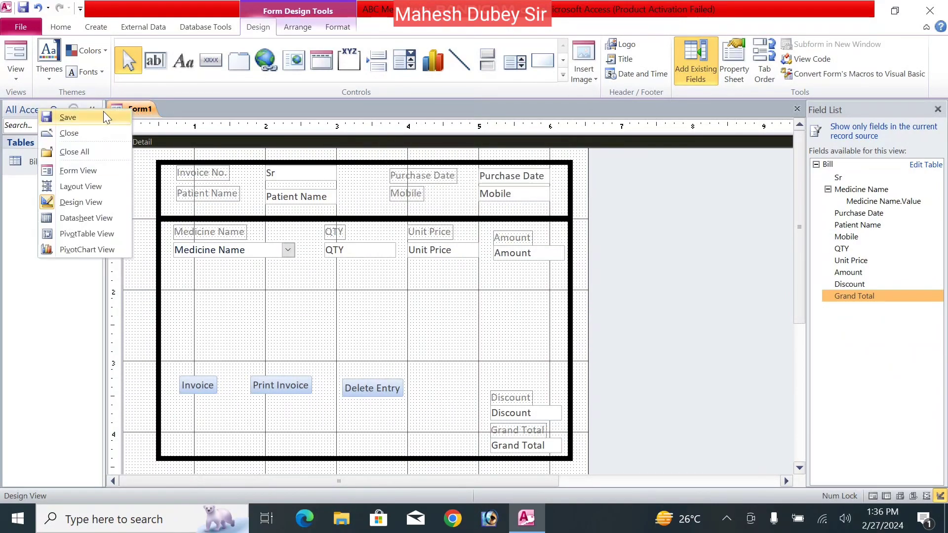
left_click(90, 117)
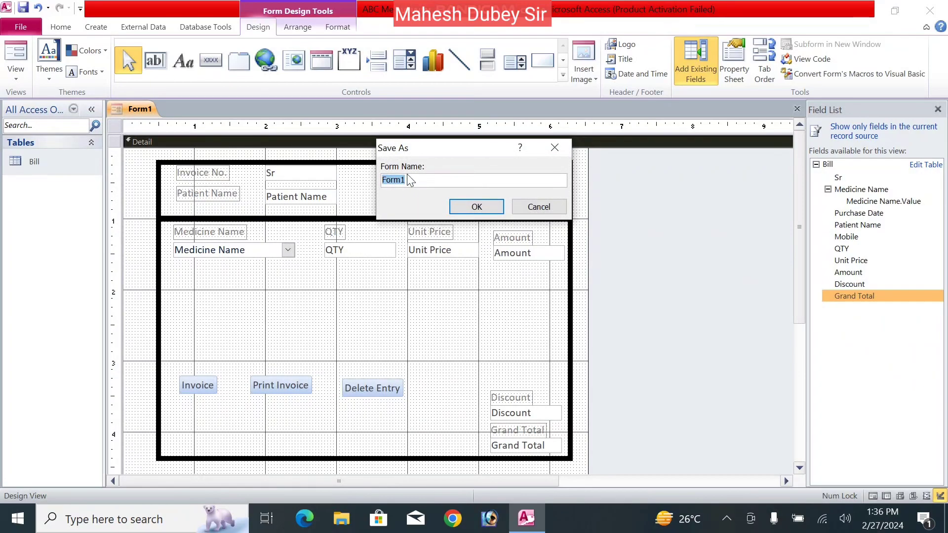
type("Bill")
left_click(471, 210)
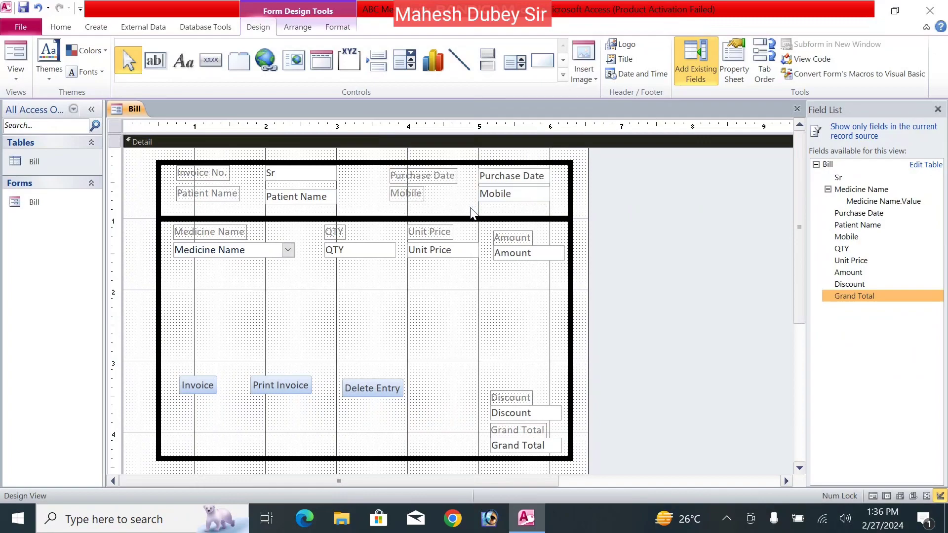
left_click(937, 110)
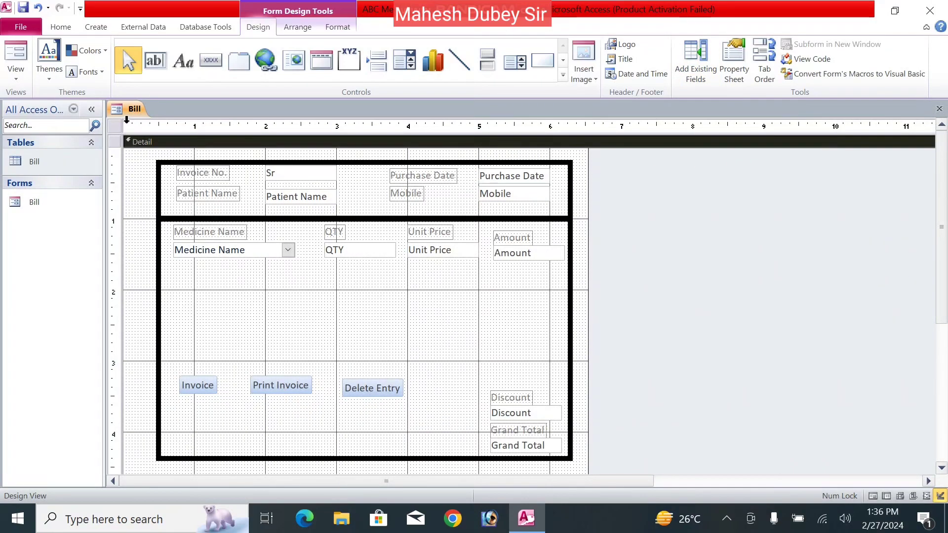
right_click(126, 113)
- Close and reopen the Bill form, setting invoice 1's purchase date to today
left_click(85, 138)
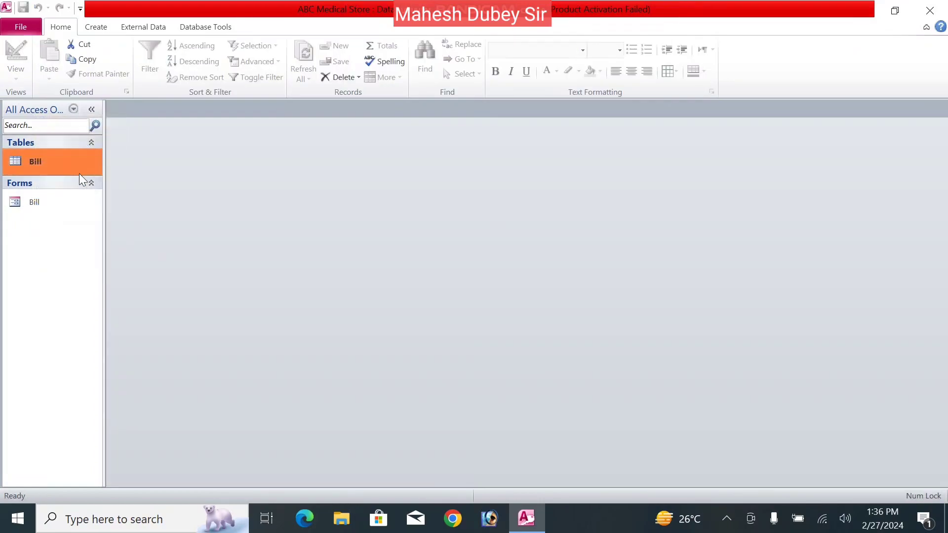
double_click(34, 203)
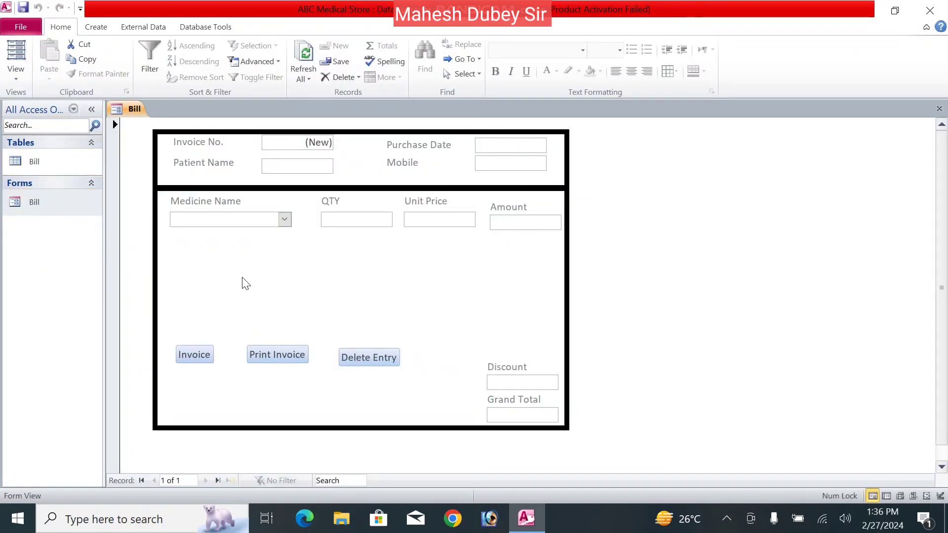
left_click(288, 147)
key("Tab")
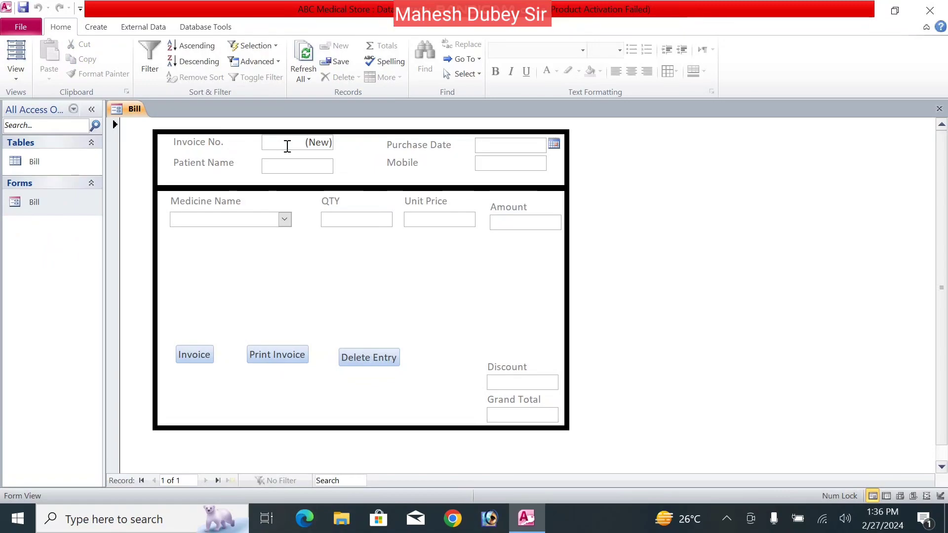
left_click(553, 143)
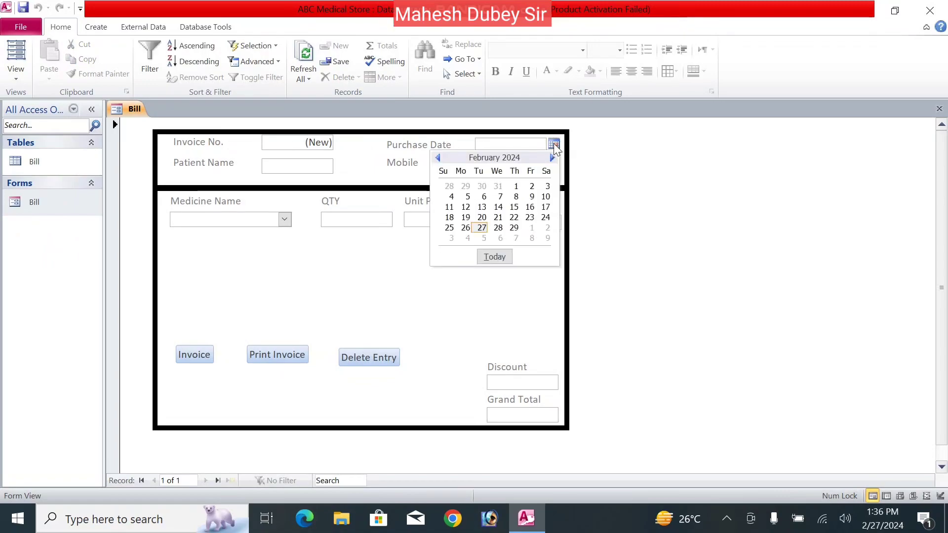
left_click(494, 256)
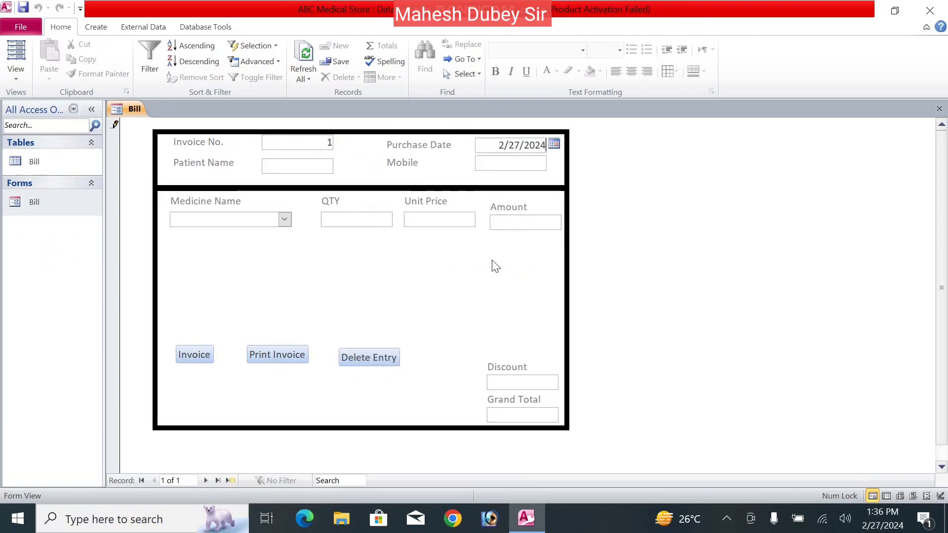
- Enter the patient's name and mobile number, and select Paracitomal and Calpal as medicines
left_click(291, 167)
key("Tab")
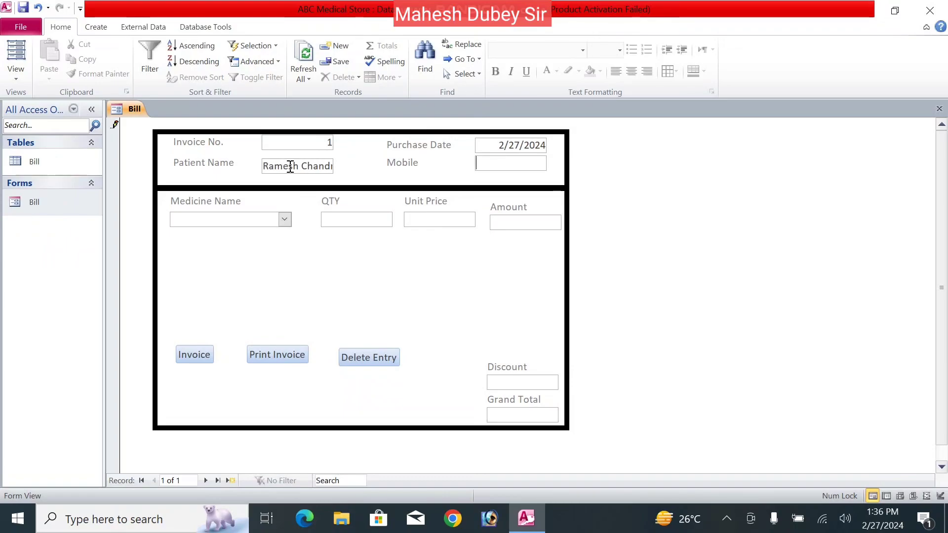
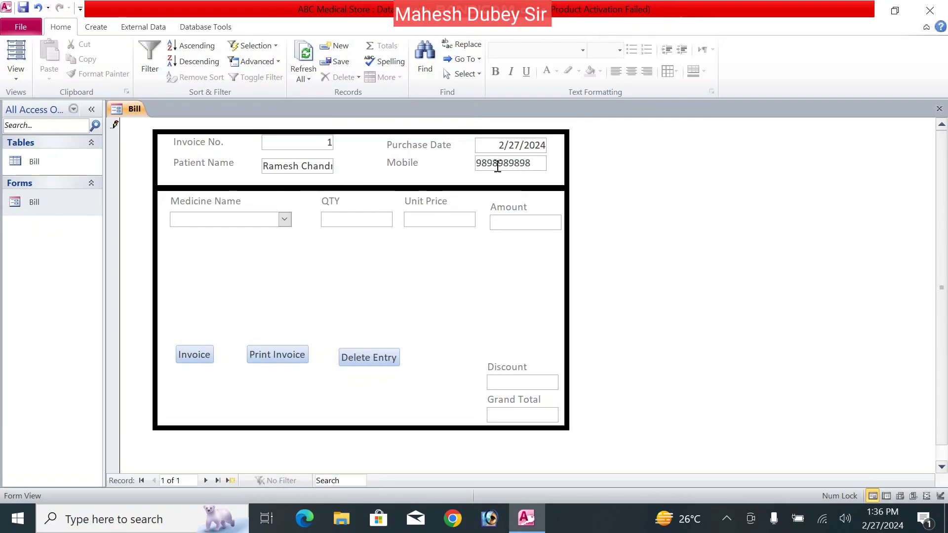
left_click(284, 220)
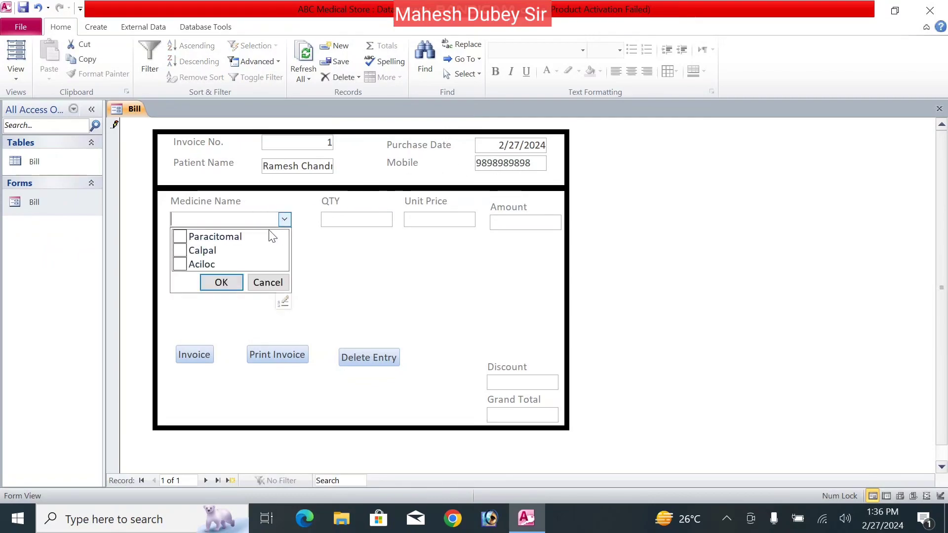
left_click(180, 237)
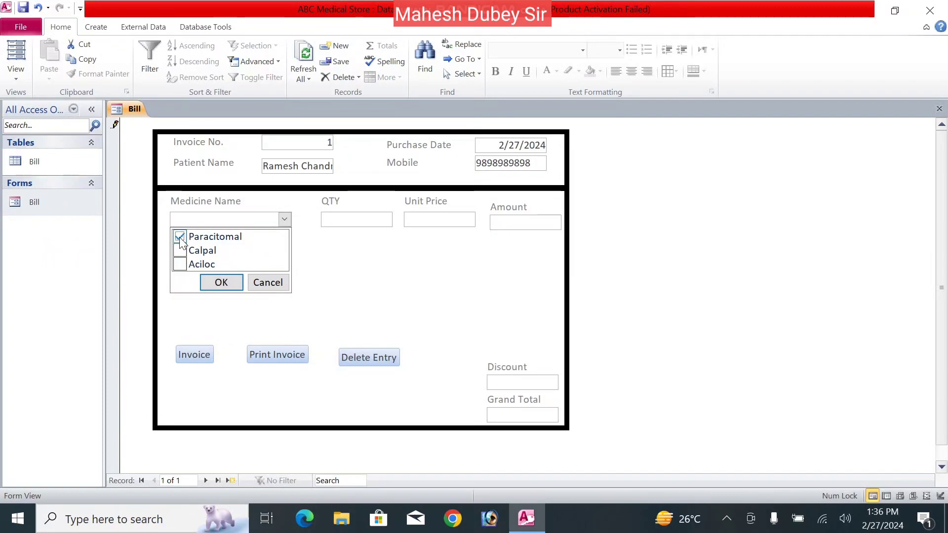
left_click(210, 283)
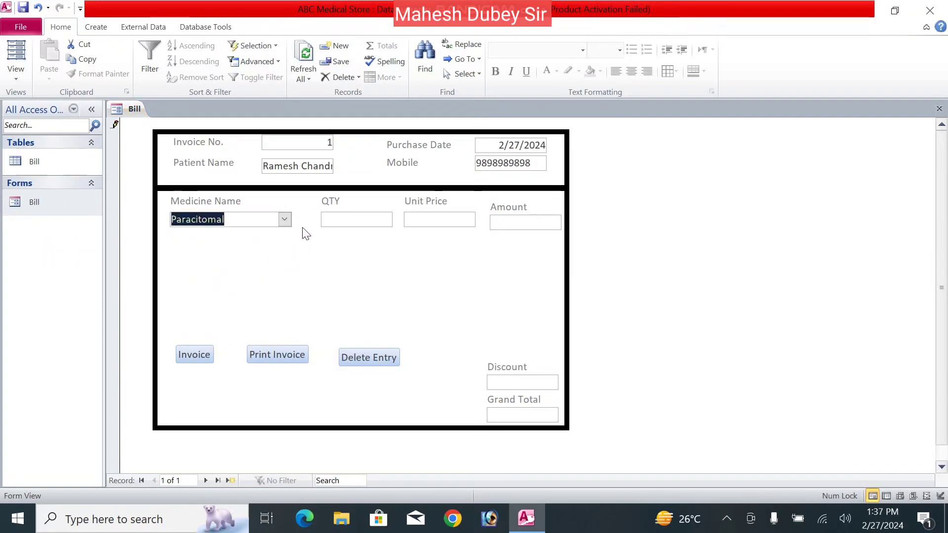
left_click(288, 223)
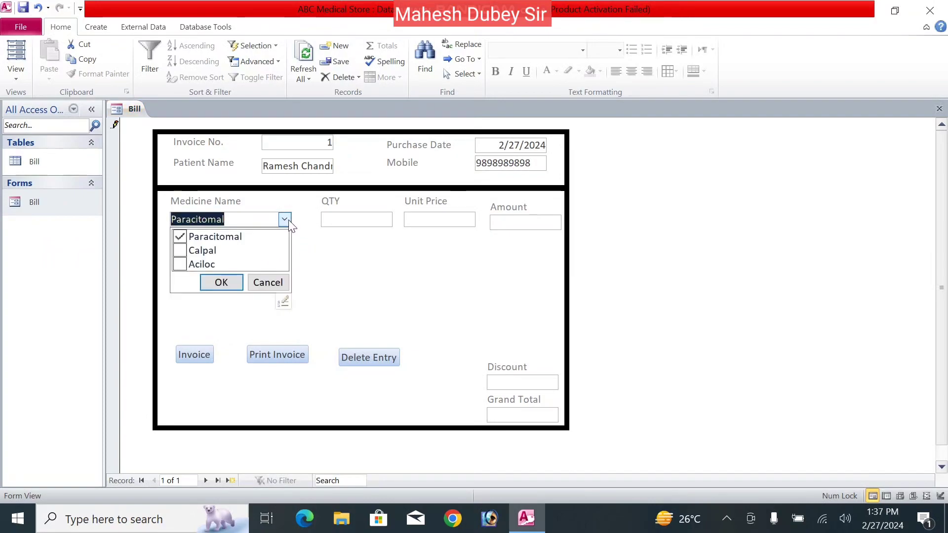
left_click(182, 250)
left_click(221, 282)
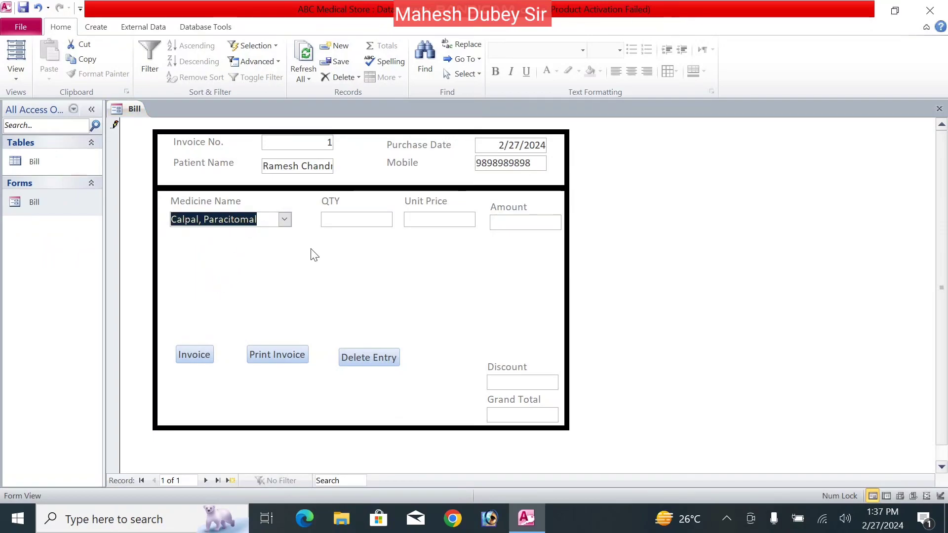
left_click(366, 218)
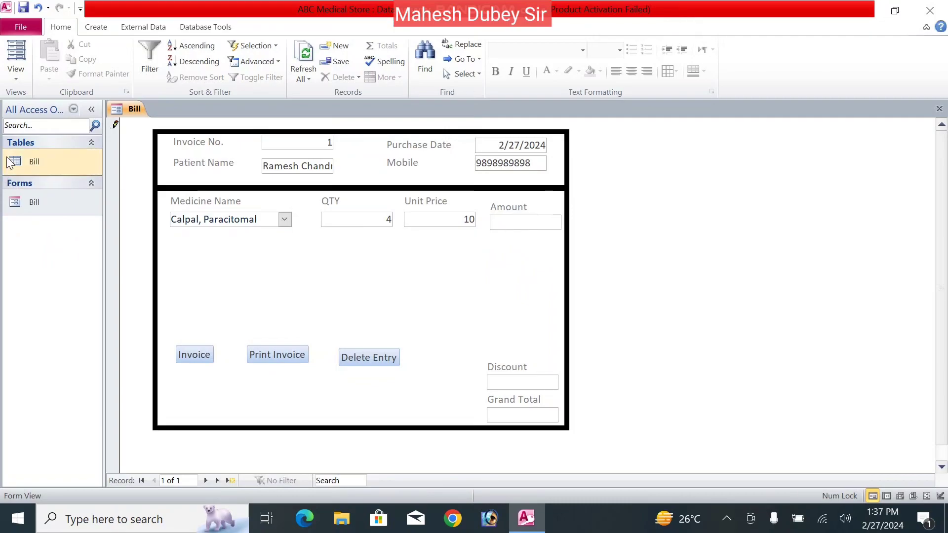
- Close the Bill form, open the Bill table in Design View and delete the Amount field
right_click(130, 109)
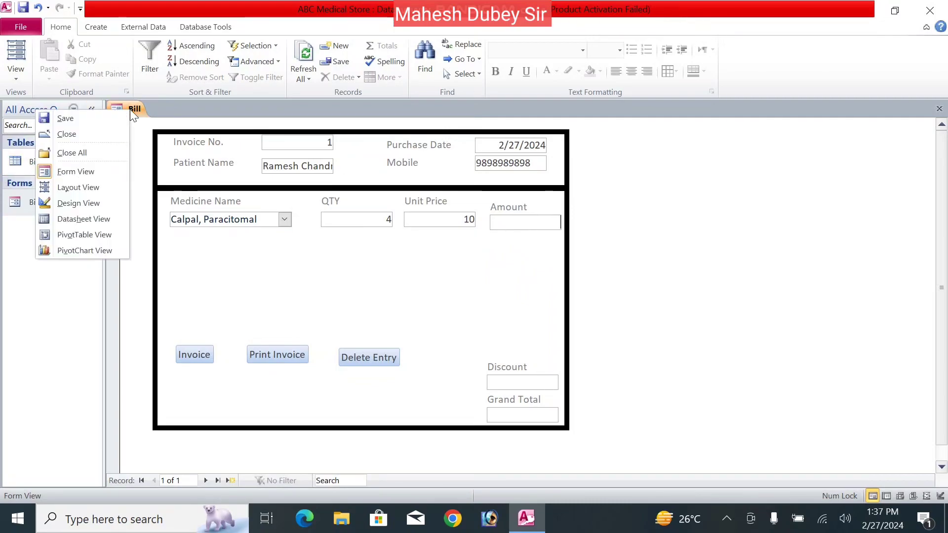
left_click(90, 135)
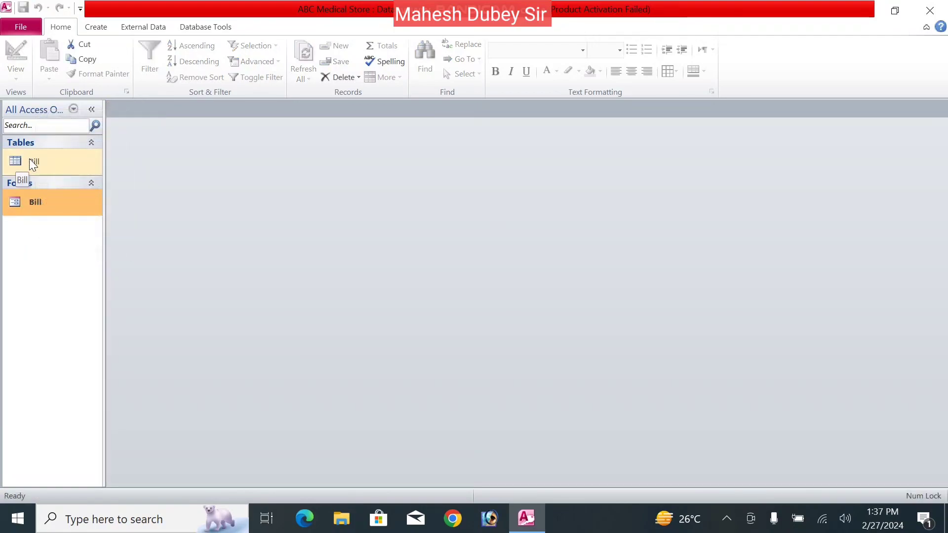
right_click(28, 159)
left_click(53, 183)
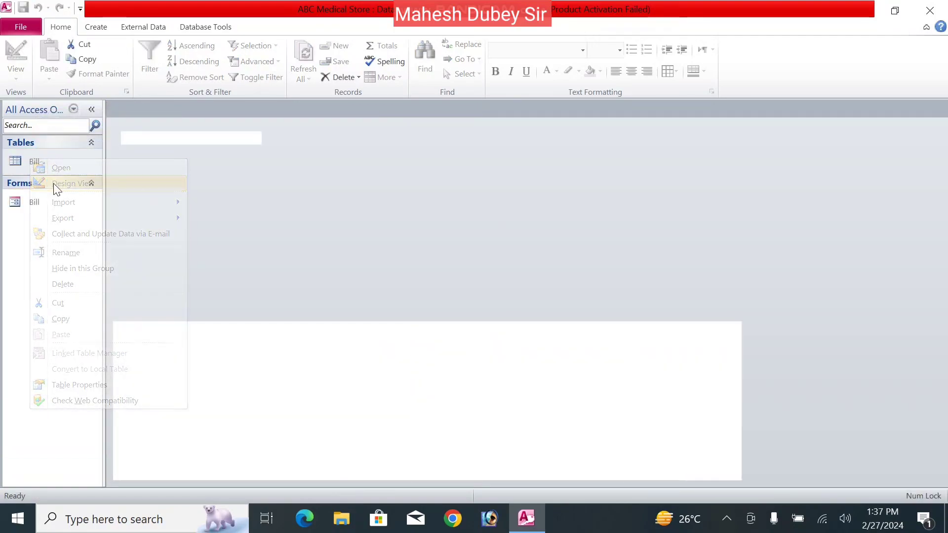
double_click(194, 235)
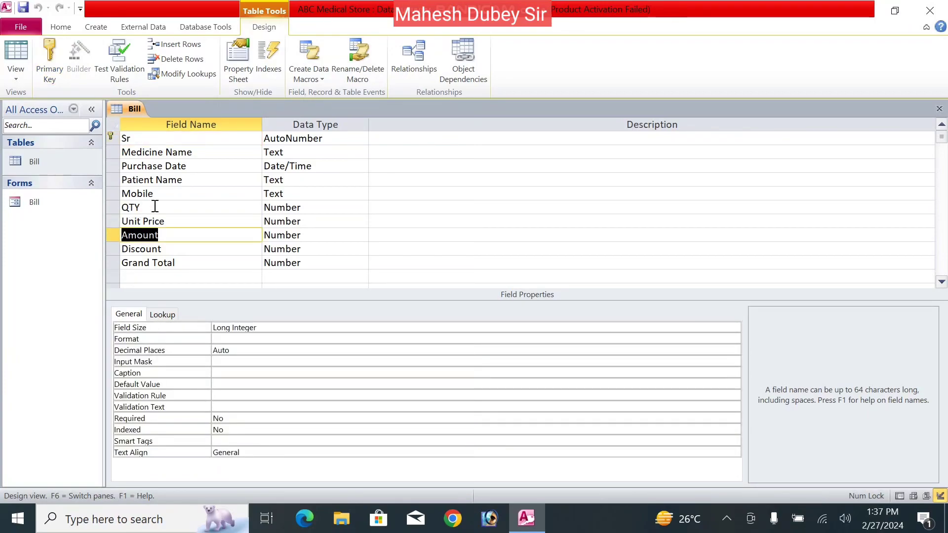
left_click(168, 60)
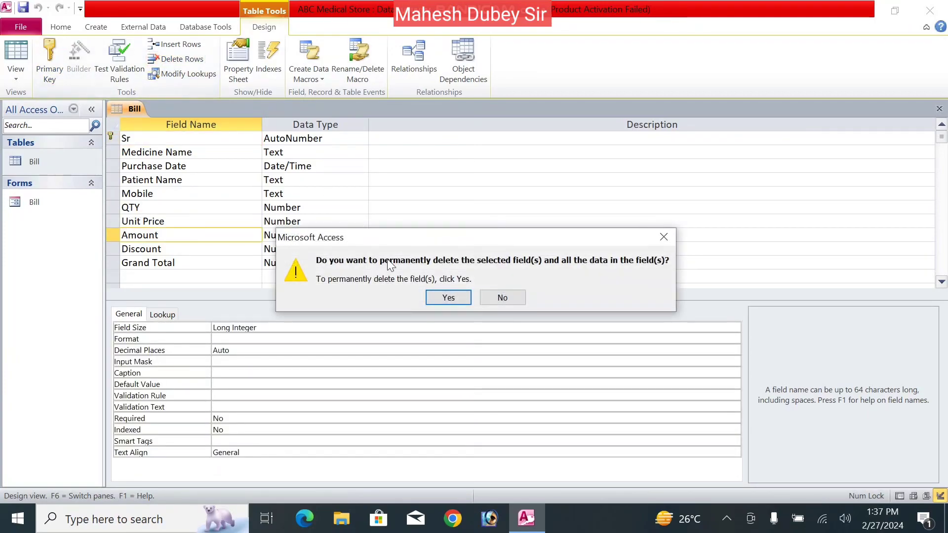
left_click(442, 298)
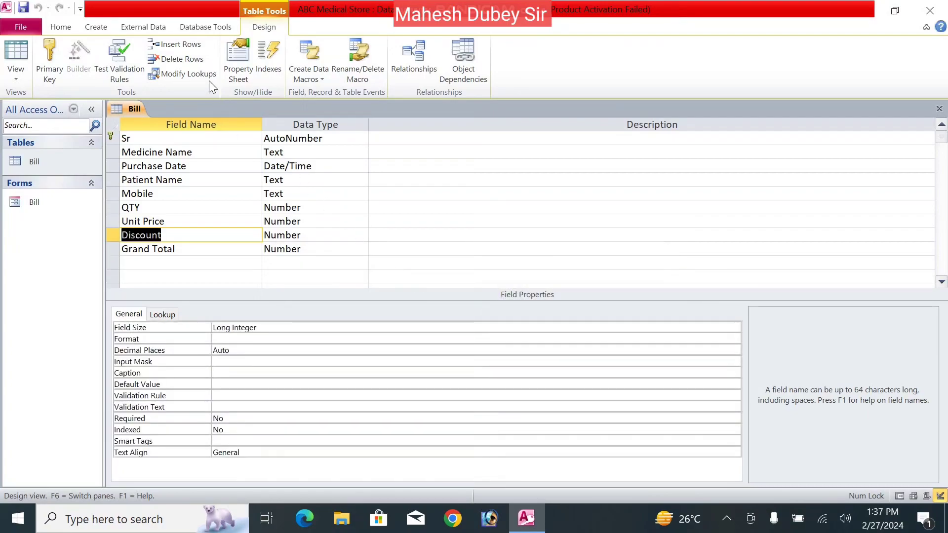
- Reinsert Amount as a Calculated field with the expression [QTY]*[Unit Price]
left_click(175, 44)
type("Amount")
key("Tab")
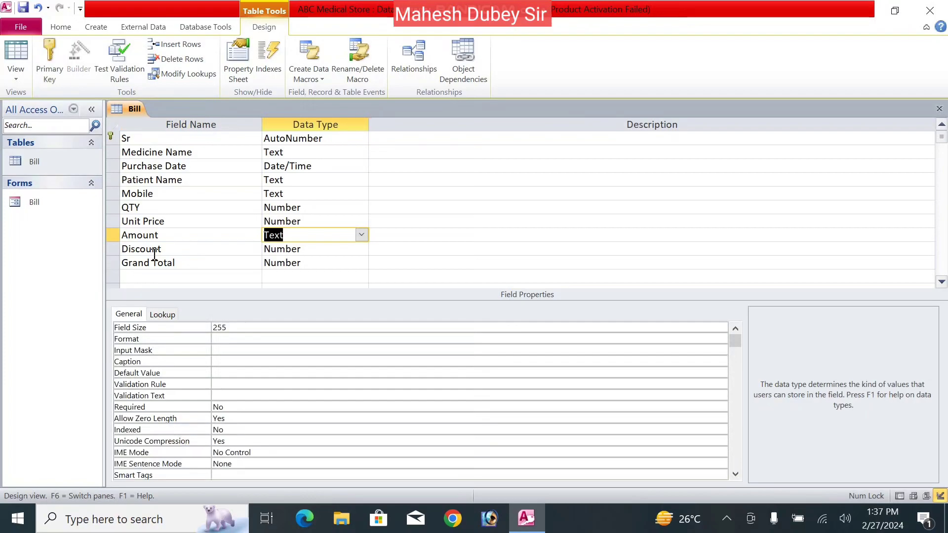
left_click(362, 235)
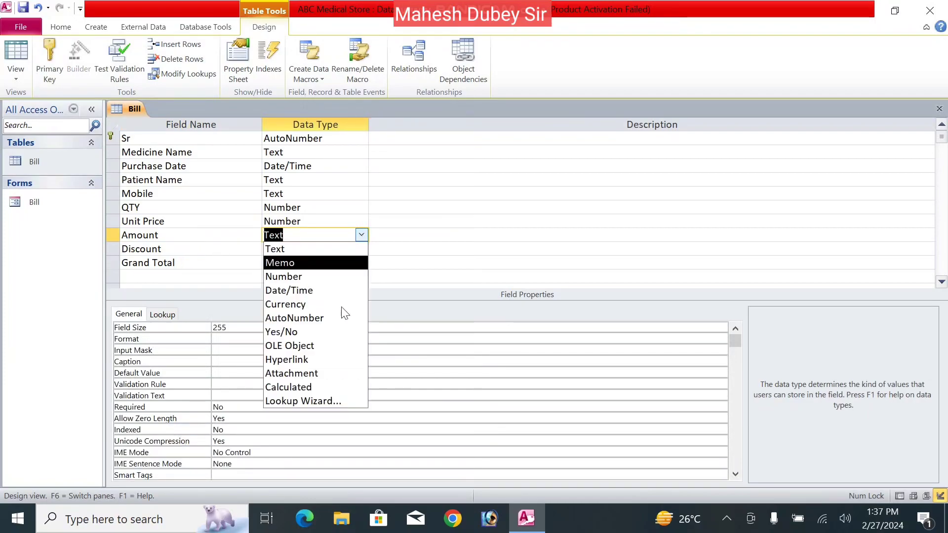
left_click(315, 389)
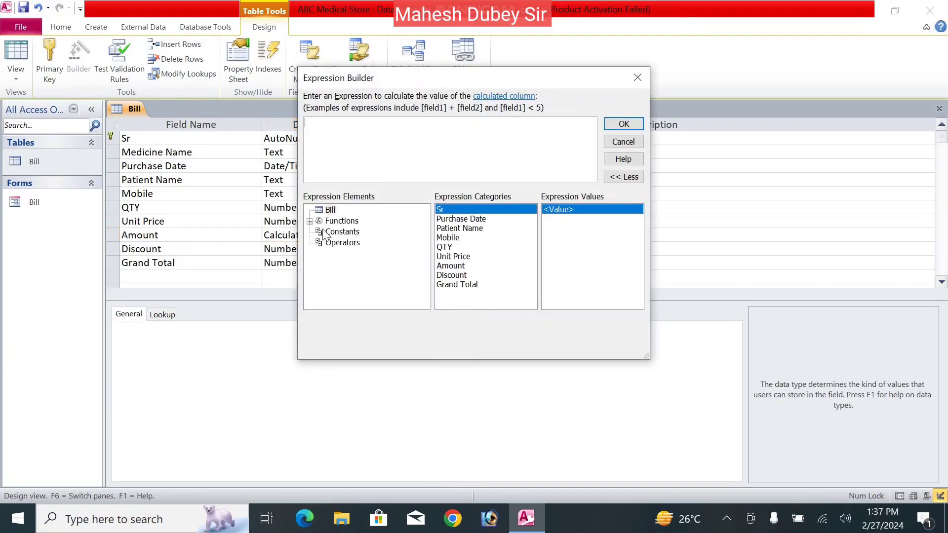
double_click(444, 248)
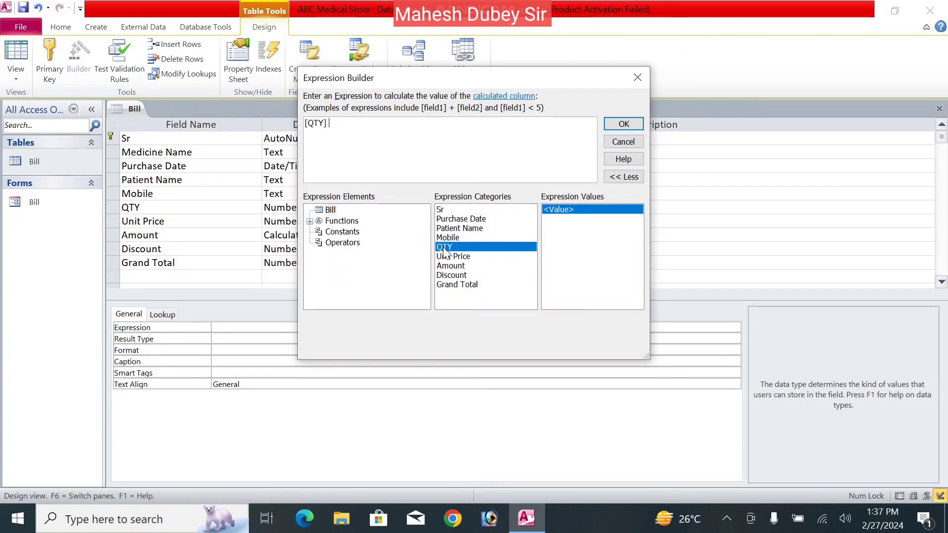
type("*")
double_click(471, 256)
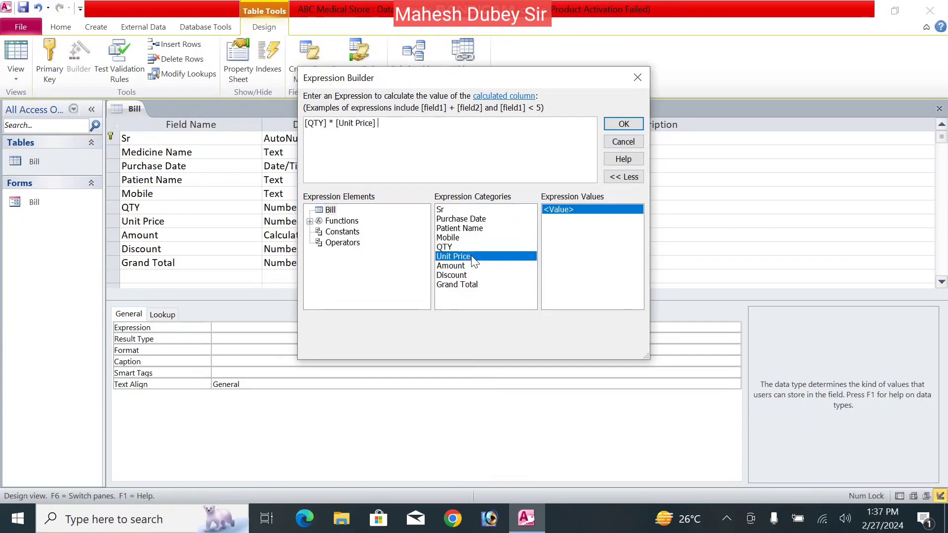
left_click(611, 125)
left_click_drag(180, 263, 73, 264)
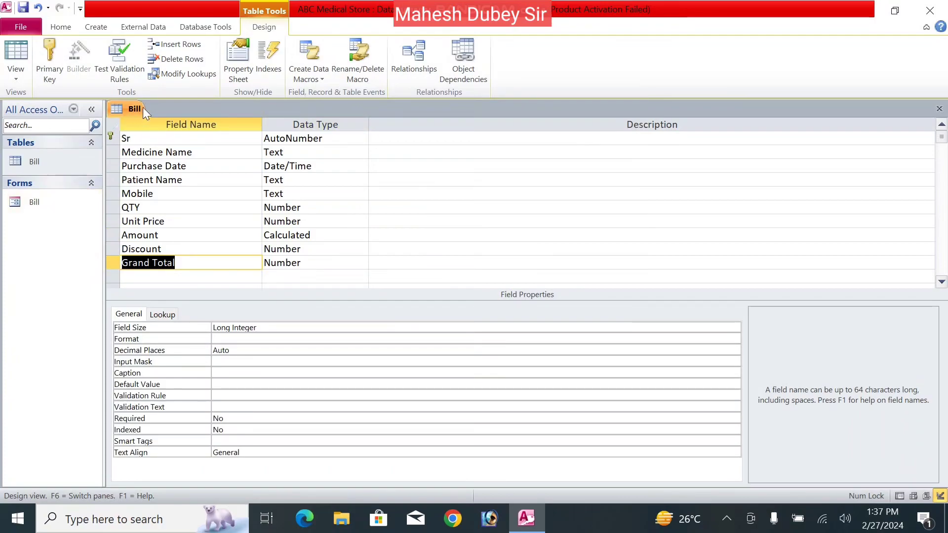
- Recreate Grand Total as a Calculated field [Amount]-[Discount], then save and close the table design
left_click(164, 58)
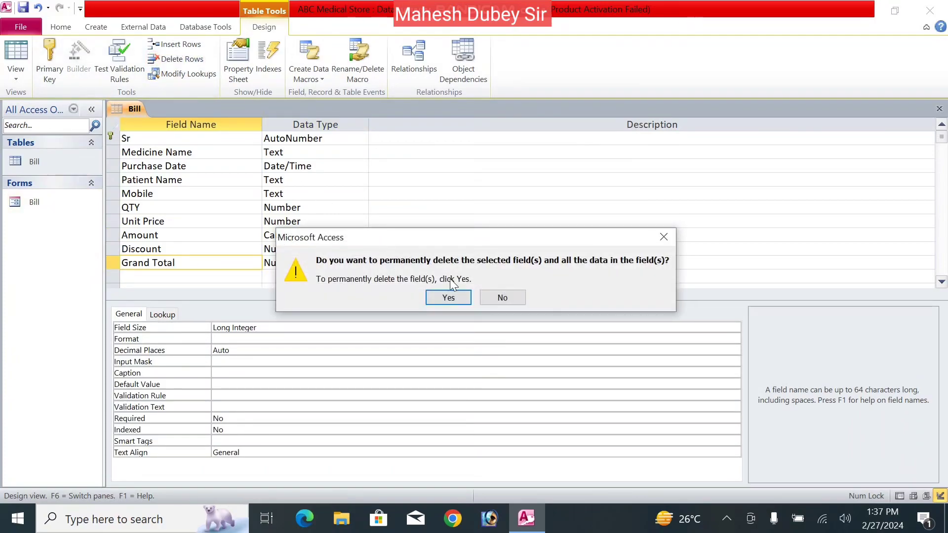
left_click(450, 296)
type("Grand Total")
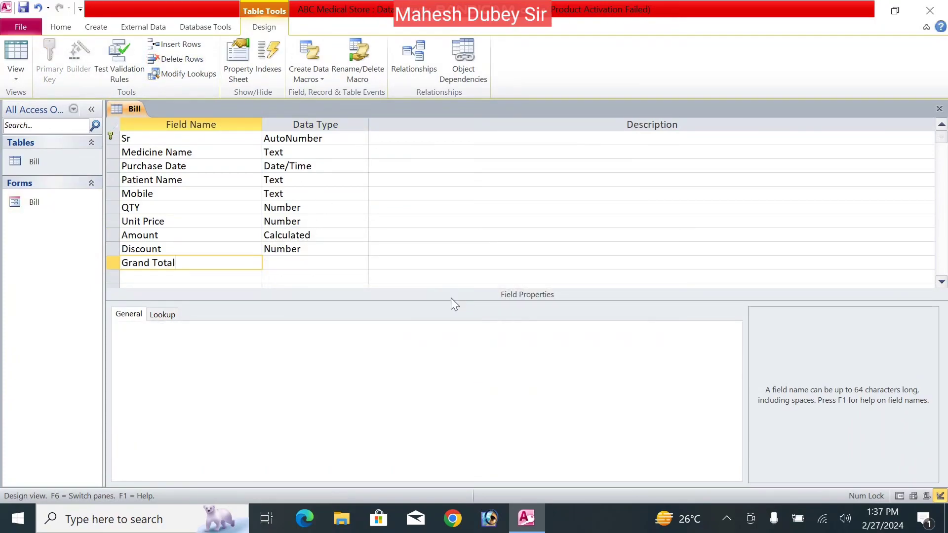
key("Tab")
type("ca")
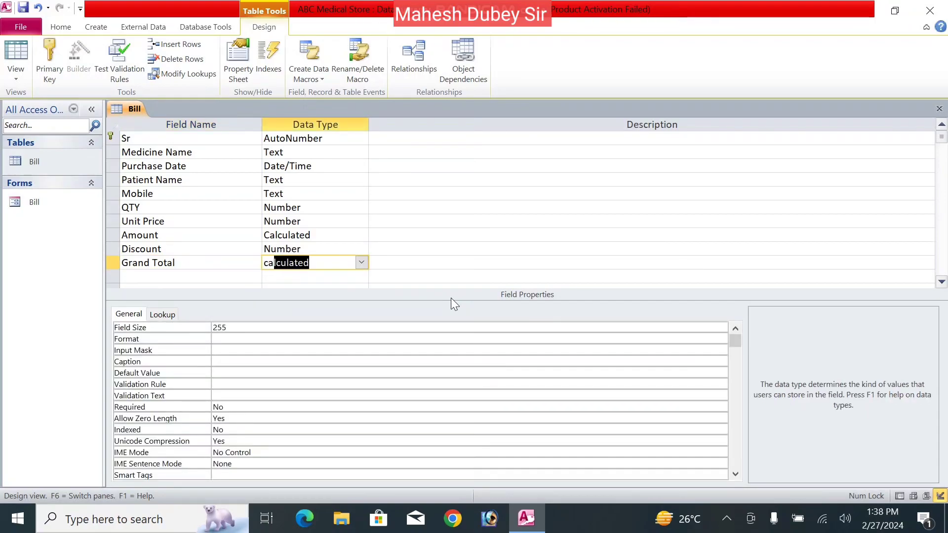
key("Return")
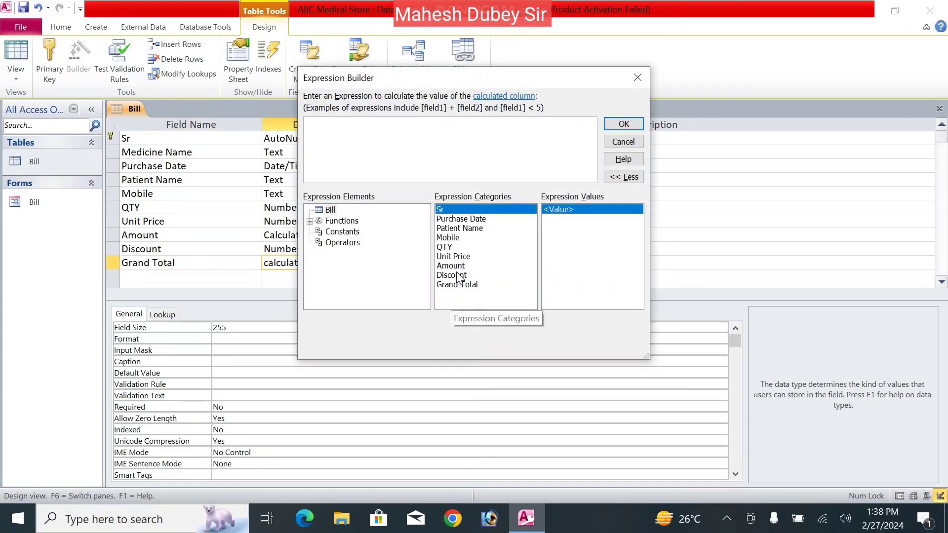
double_click(457, 268)
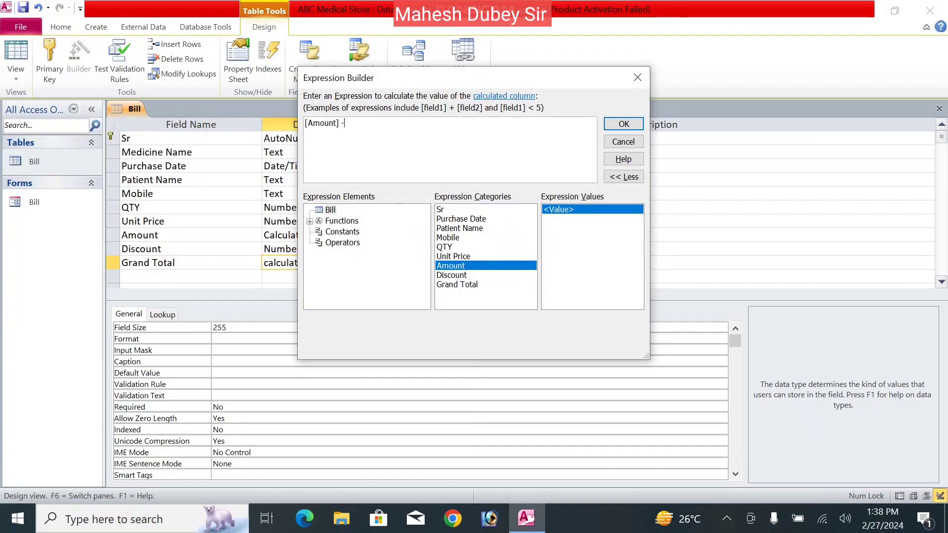
double_click(455, 276)
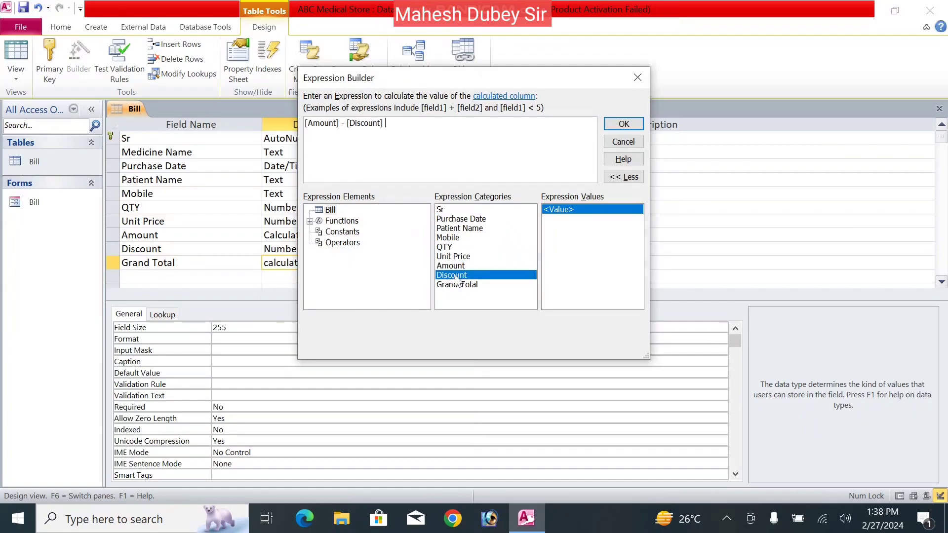
left_click(623, 124)
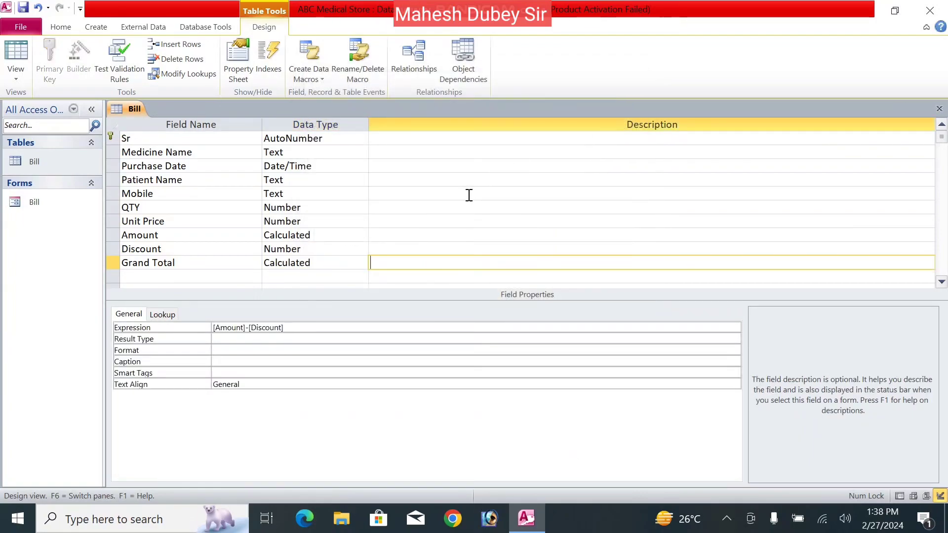
key("ctrl+w")
- Open the Bill form, check the Amount of 40, and enter a Discount of 2
double_click(34, 202)
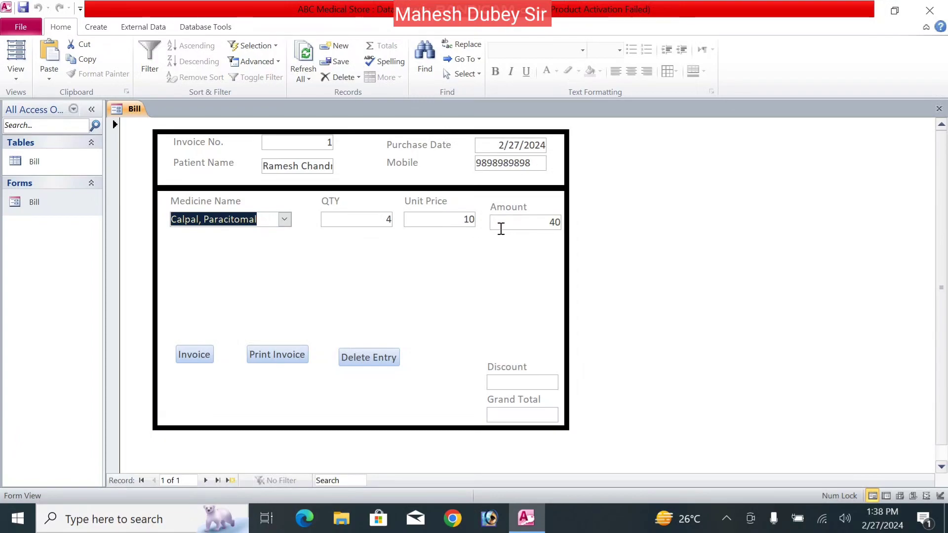
left_click(545, 226)
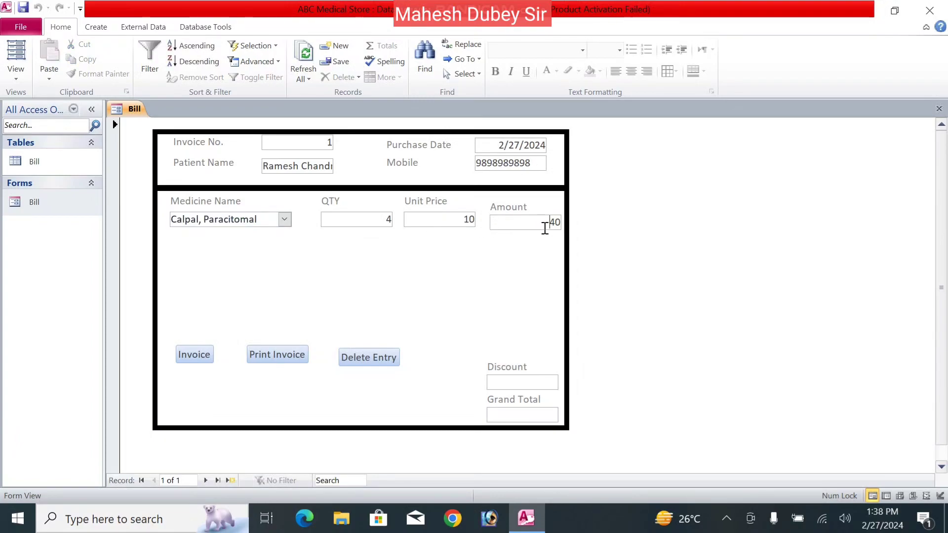
left_click(493, 382)
type("2")
key("Tab")
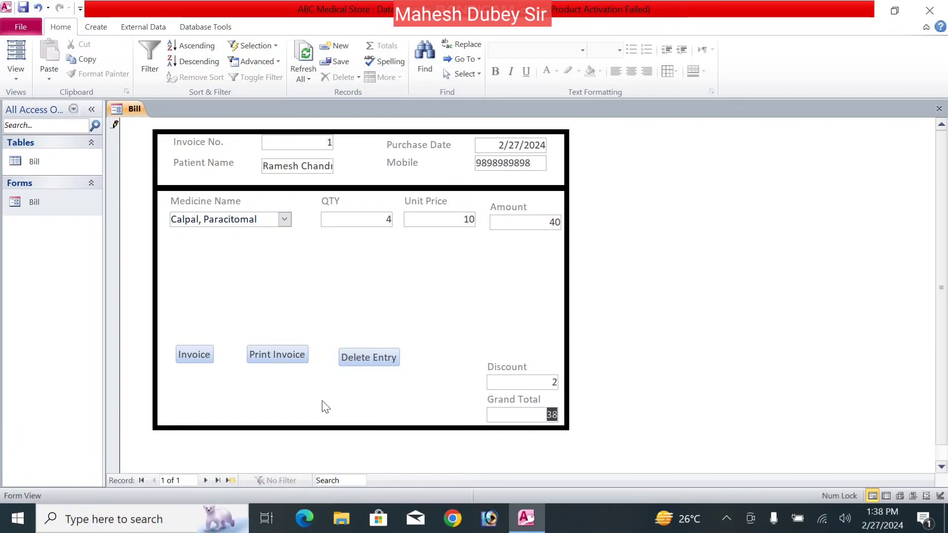
- Save invoice 1 with Grand Total 38, review it, then move to a new blank record
left_click(200, 354)
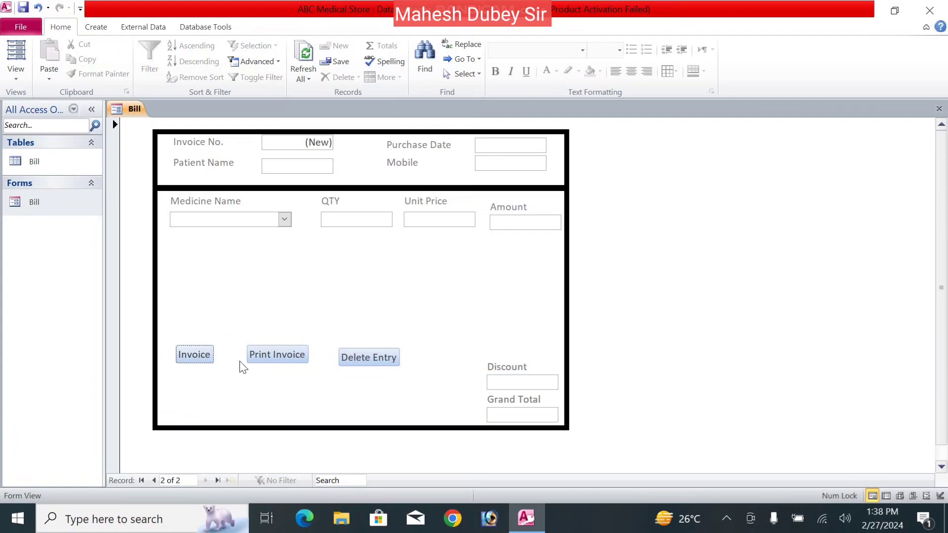
left_click(150, 481)
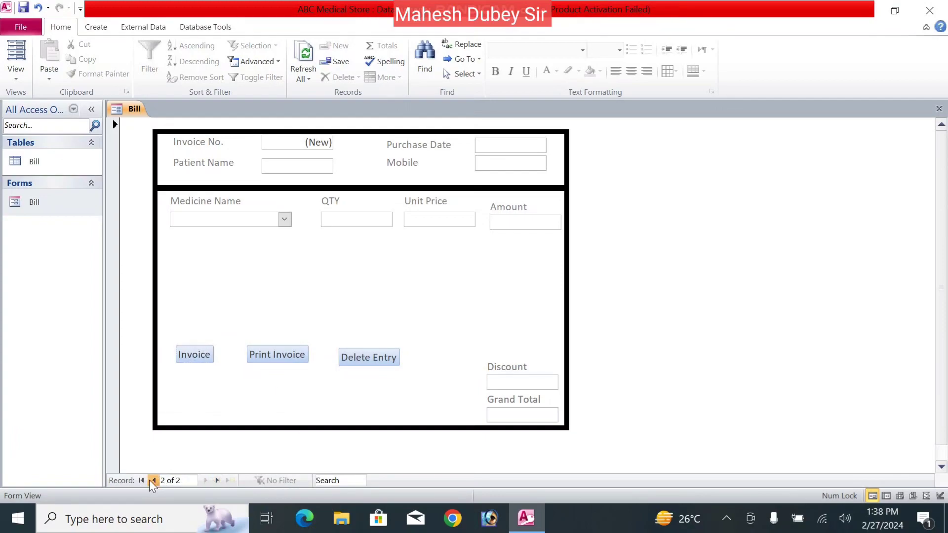
left_click(206, 479)
right_click(591, 253)
- Switch the Bill form to Design View and make room above the existing controls
left_click(529, 287)
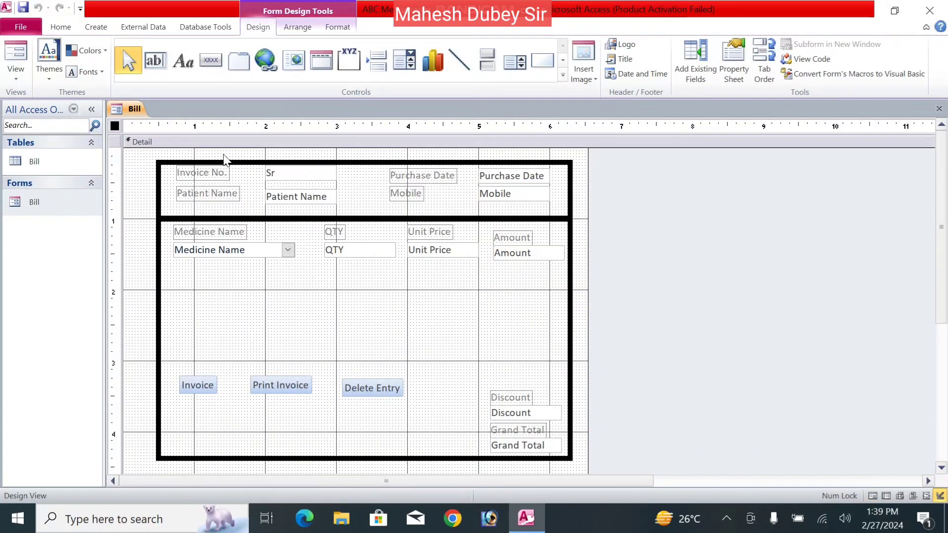
key("ctrl+a")
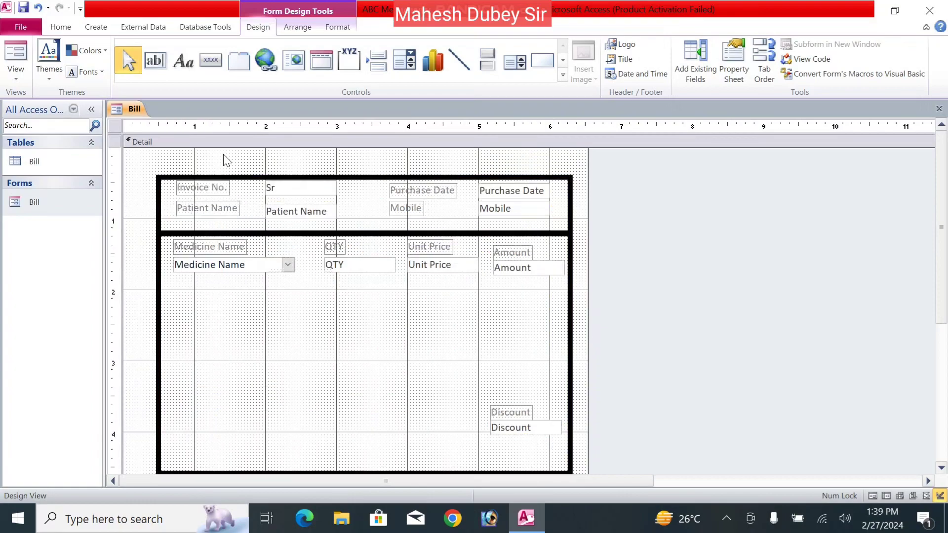
scroll(223, 157, "down", 3)
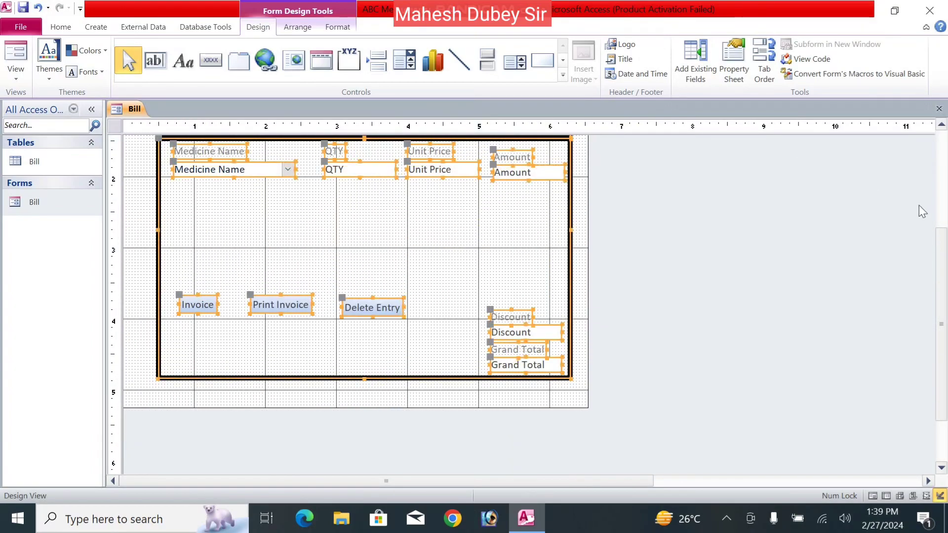
left_click_drag(940, 264, 935, 139)
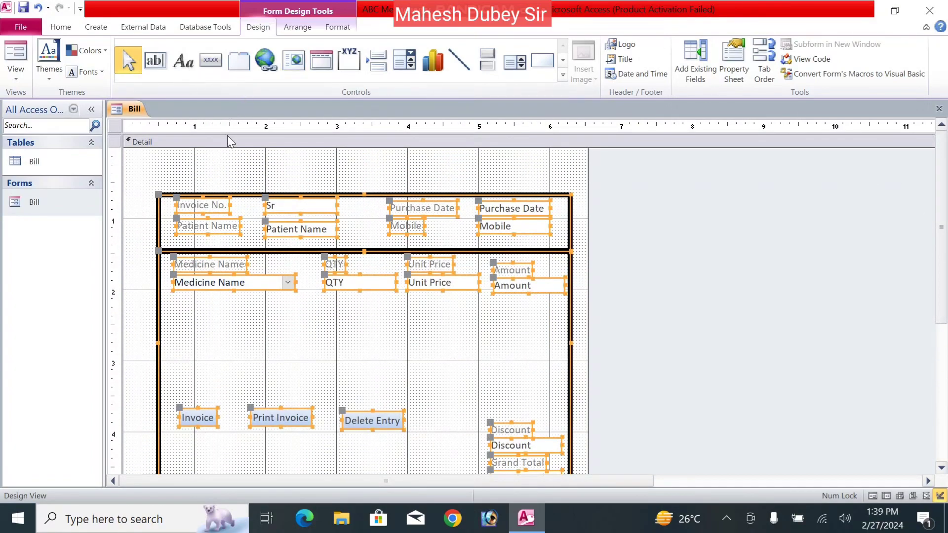
left_click(224, 179)
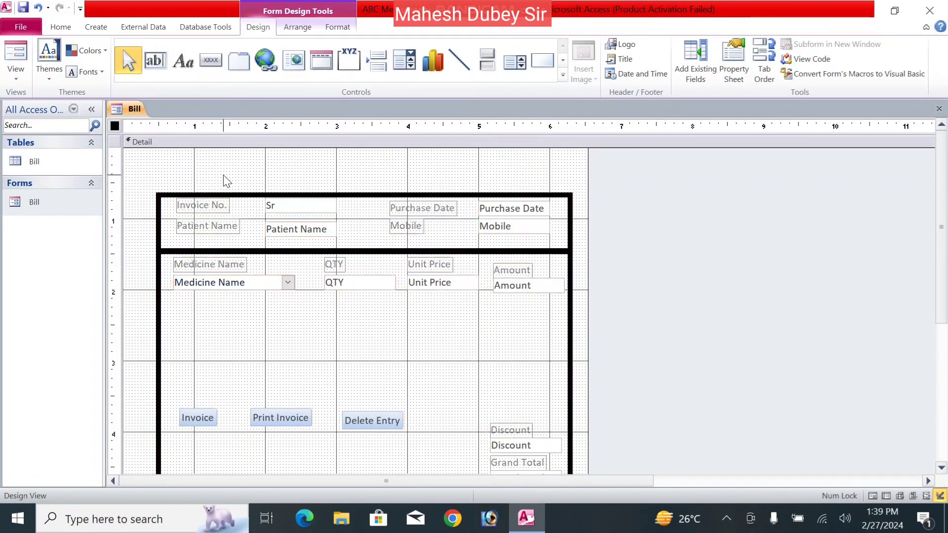
- Add a label reading 'ABC Medical Store' across the top of the form
left_click(185, 67)
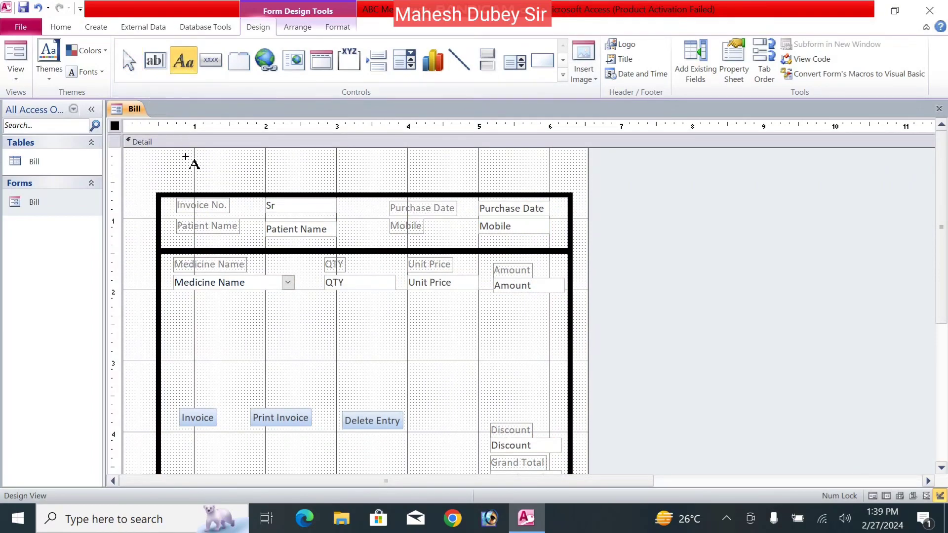
mouse_move(164, 155)
left_mouse_down()
mouse_move(468, 169)
mouse_move(568, 189)
left_mouse_up()
type("AB")
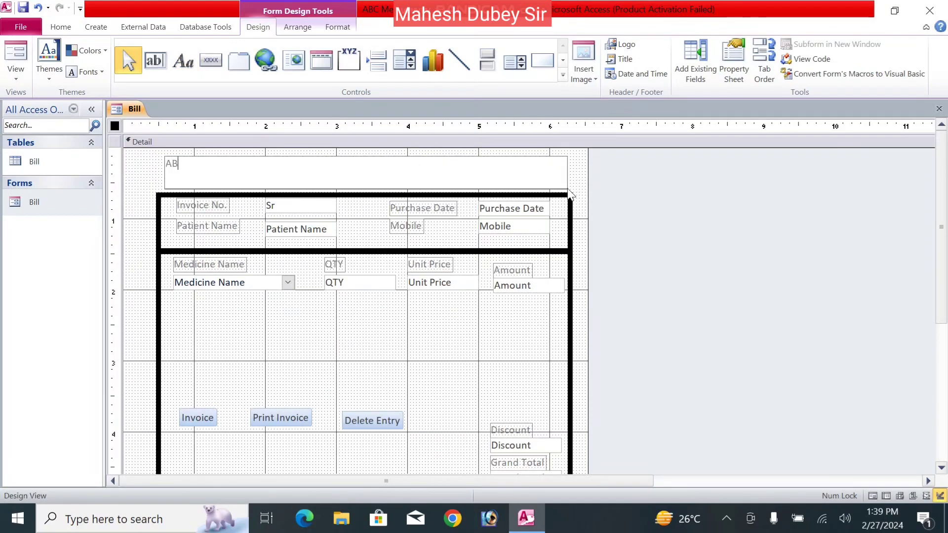
type("C Medical")
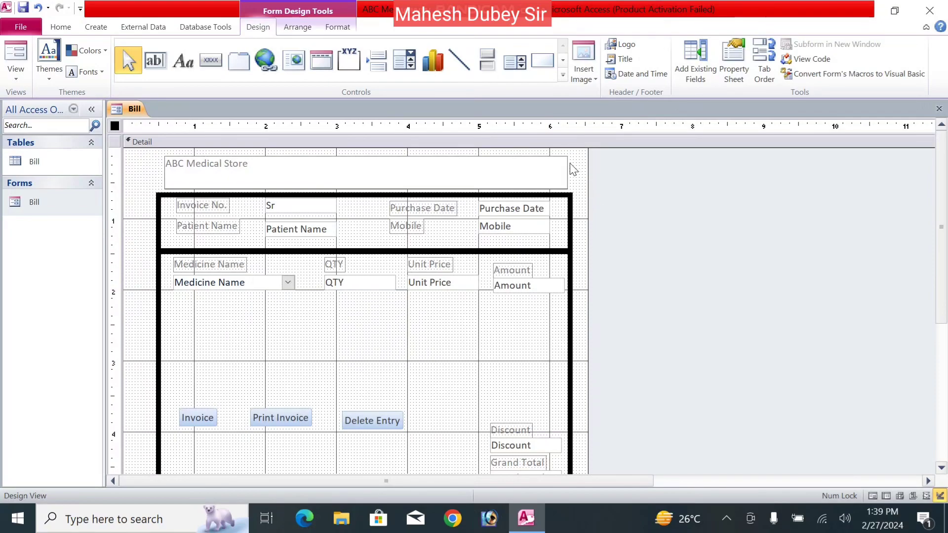
type("Store")
left_click(582, 176)
- Format the title at font size 36, centred, slightly taller, then close Design View
left_click(568, 173)
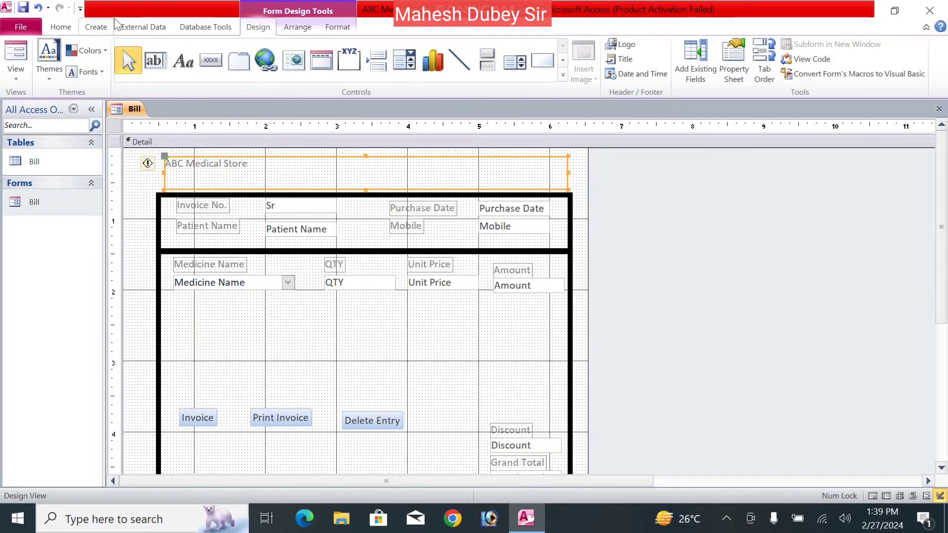
left_click(338, 27)
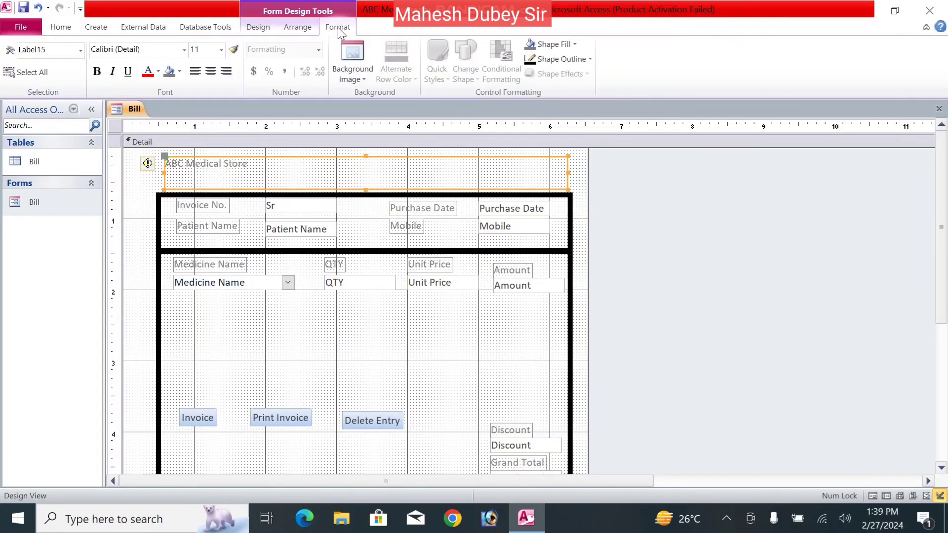
left_click(221, 48)
left_click(196, 227)
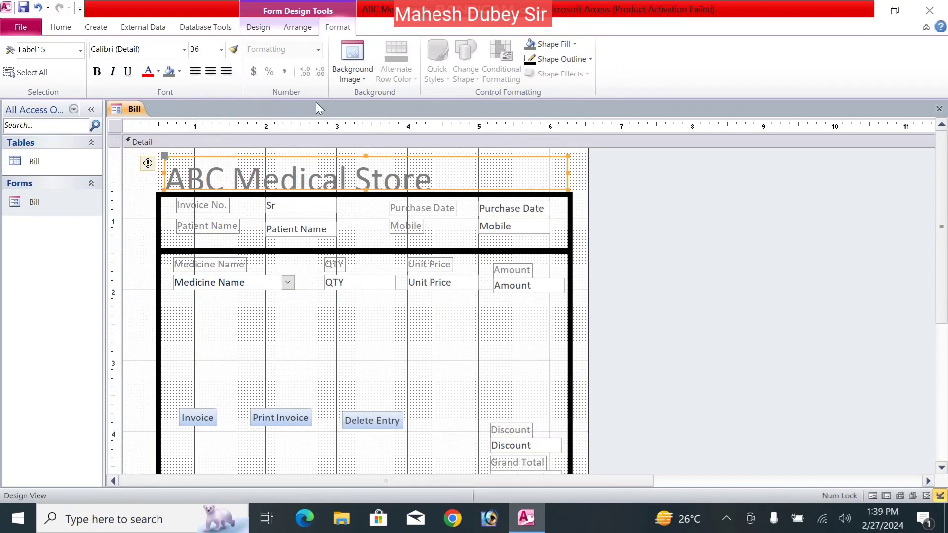
left_click(209, 72)
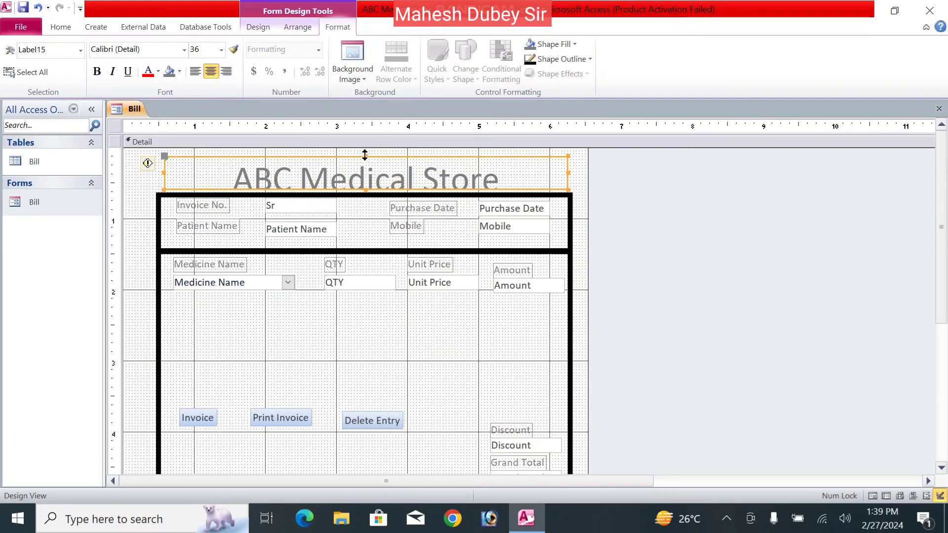
left_click_drag(364, 155, 365, 150)
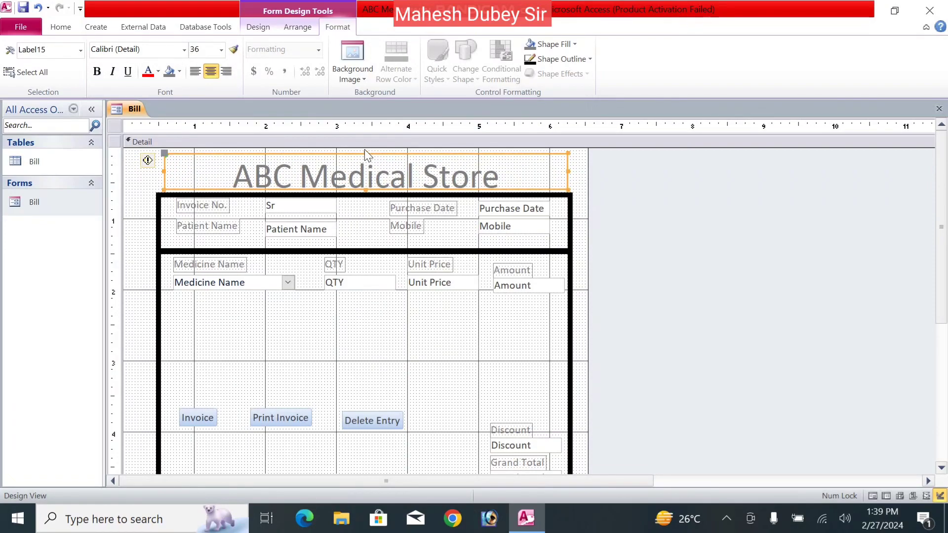
left_click(135, 204)
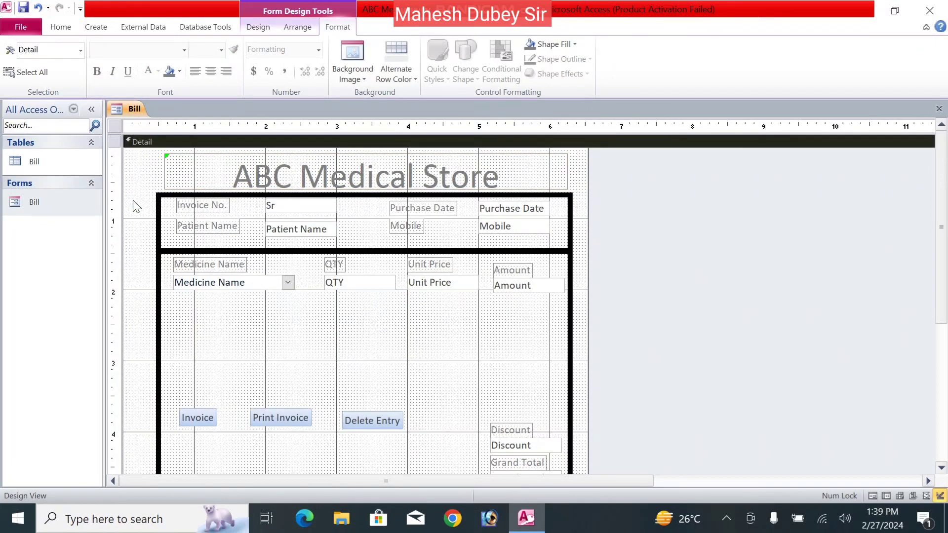
key("ctrl+w")
- Print the current invoice via Microsoft Print to PDF as 'd' on the desktop, keeping the record
double_click(53, 202)
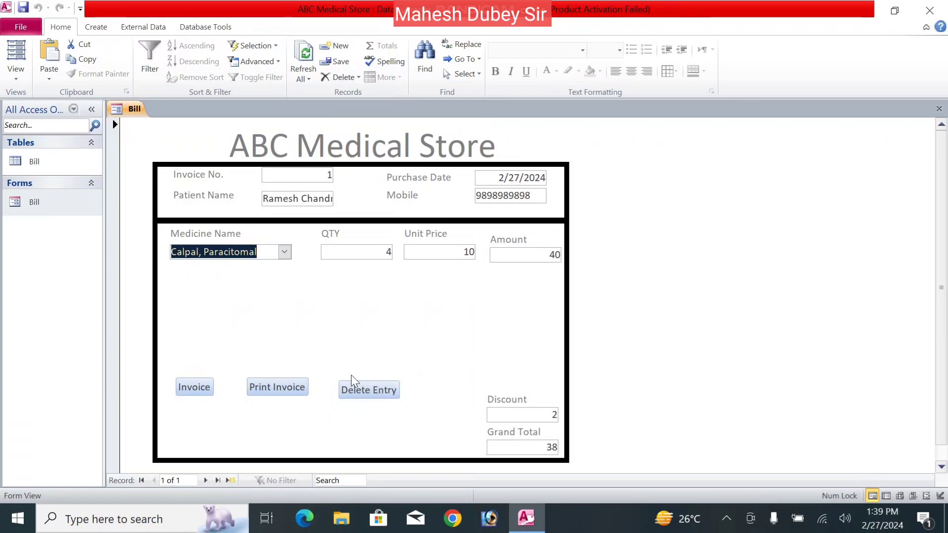
left_click(271, 385)
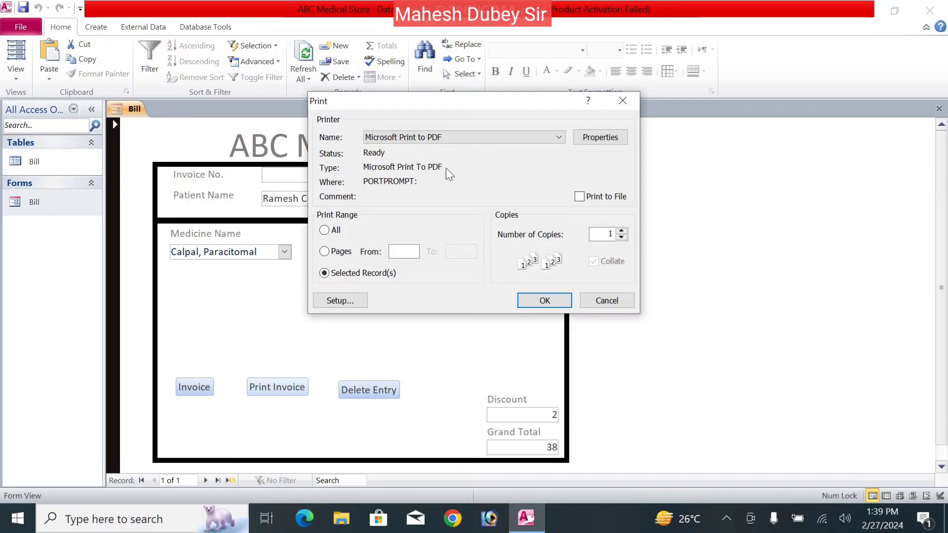
left_click(490, 136)
left_click(443, 240)
left_click(527, 302)
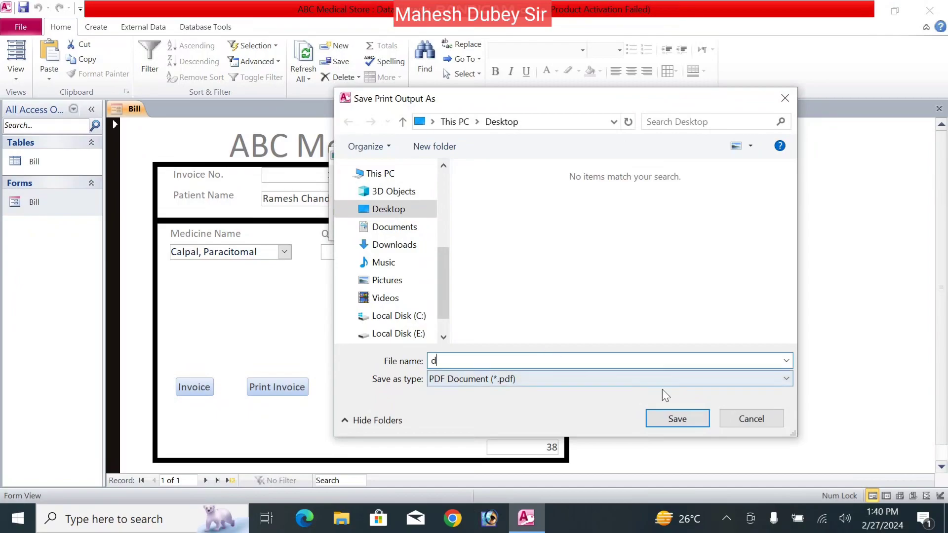
left_click(683, 420)
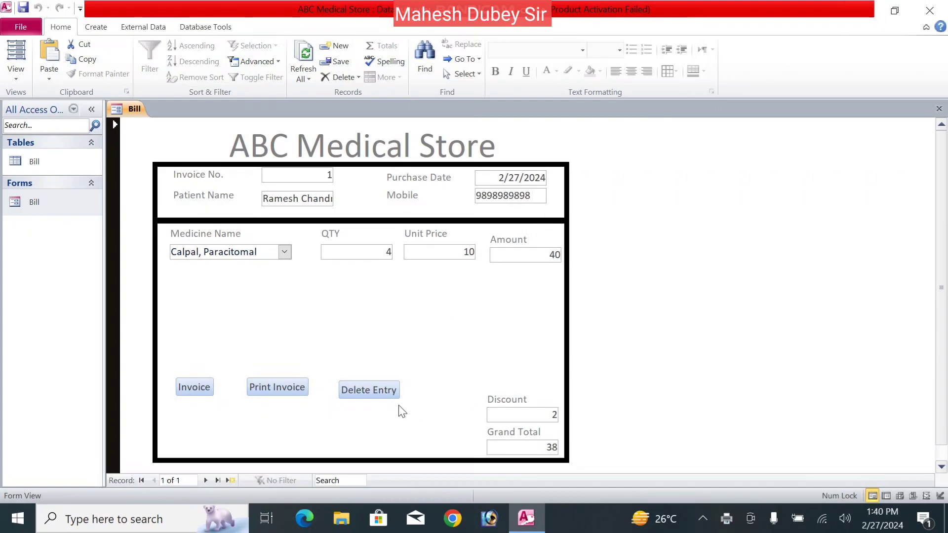
left_click(381, 394)
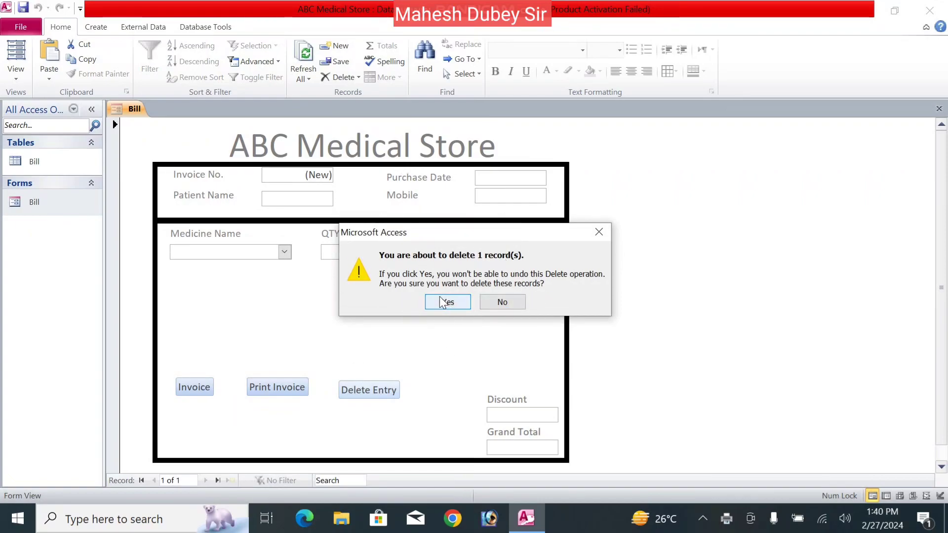
left_click(503, 302)
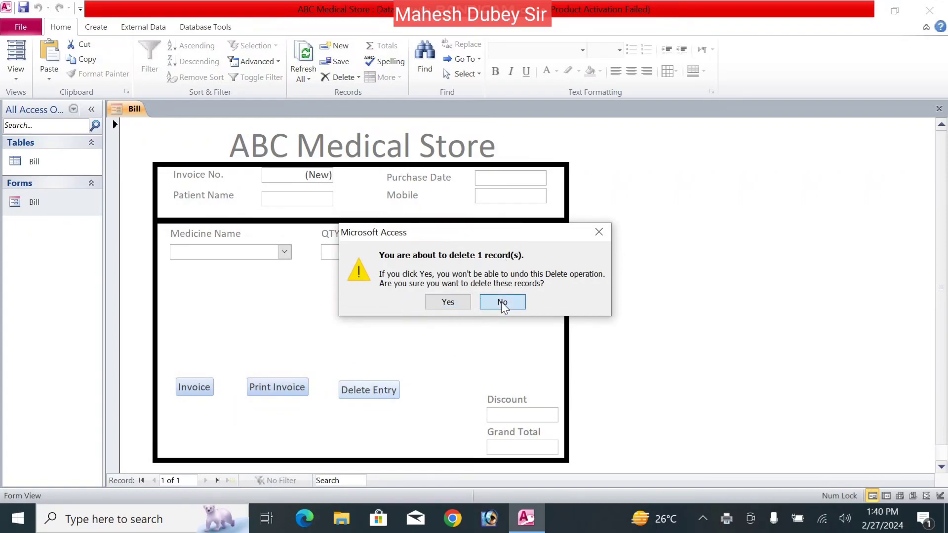
- Minimise Access and open the desktop PDF 'd' with Adobe Acrobat
left_click(869, 10)
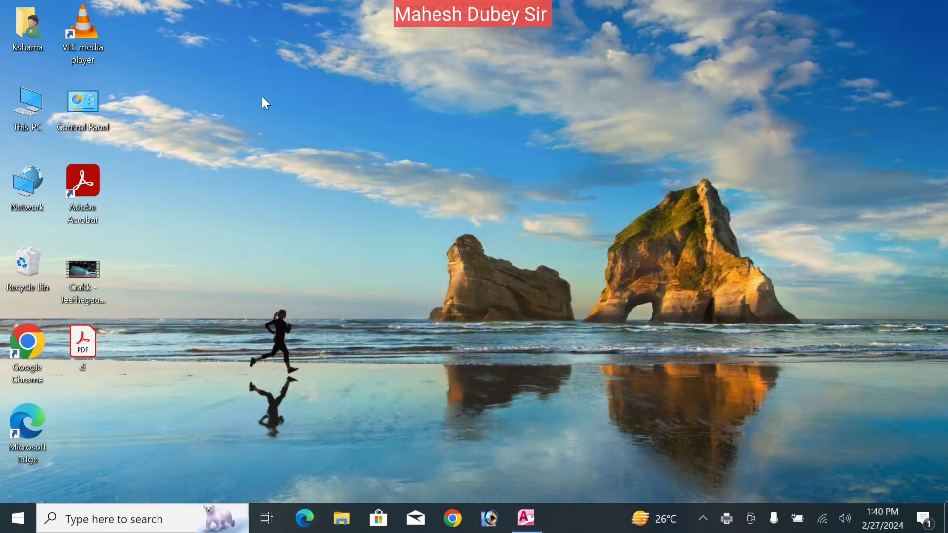
double_click(94, 348)
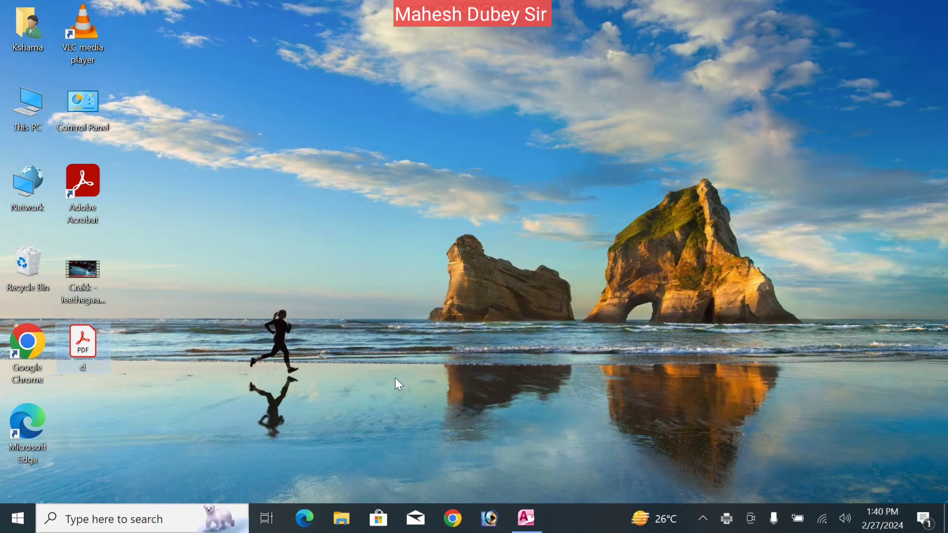
right_click(74, 350)
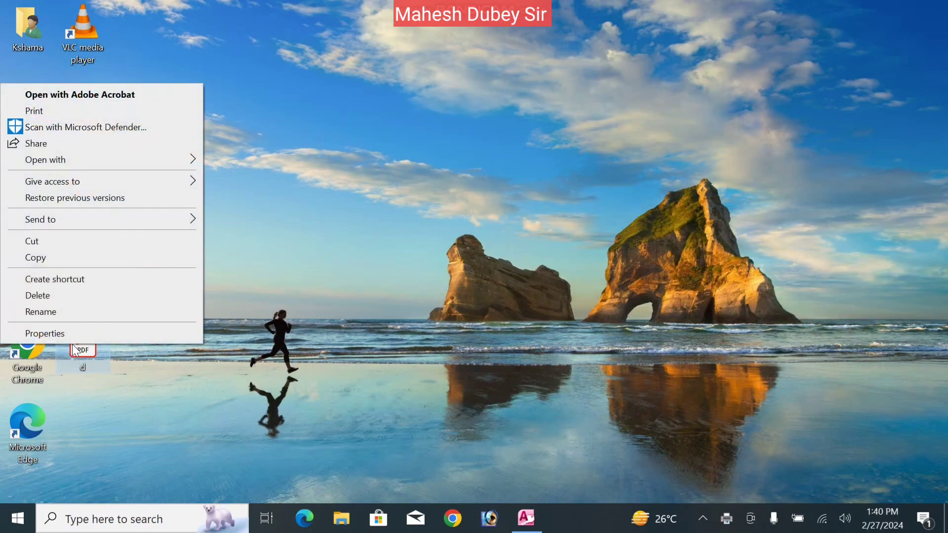
left_click(128, 94)
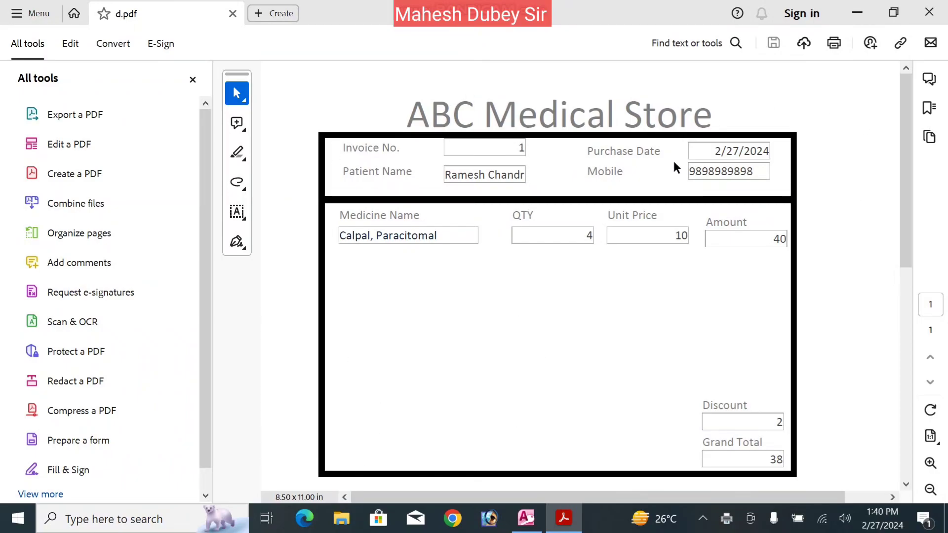
- Close Adobe Acrobat and return to the Bill form in Access
left_click(929, 17)
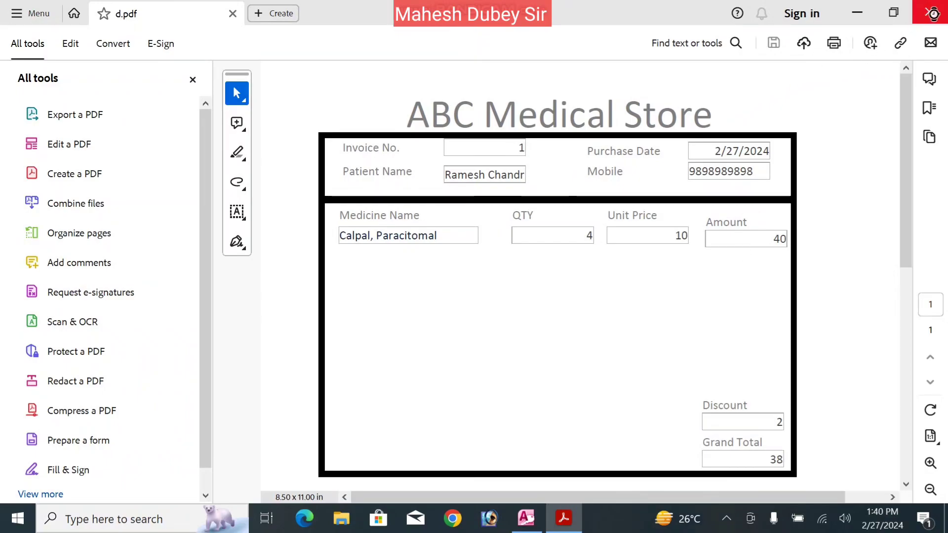
left_click(525, 520)
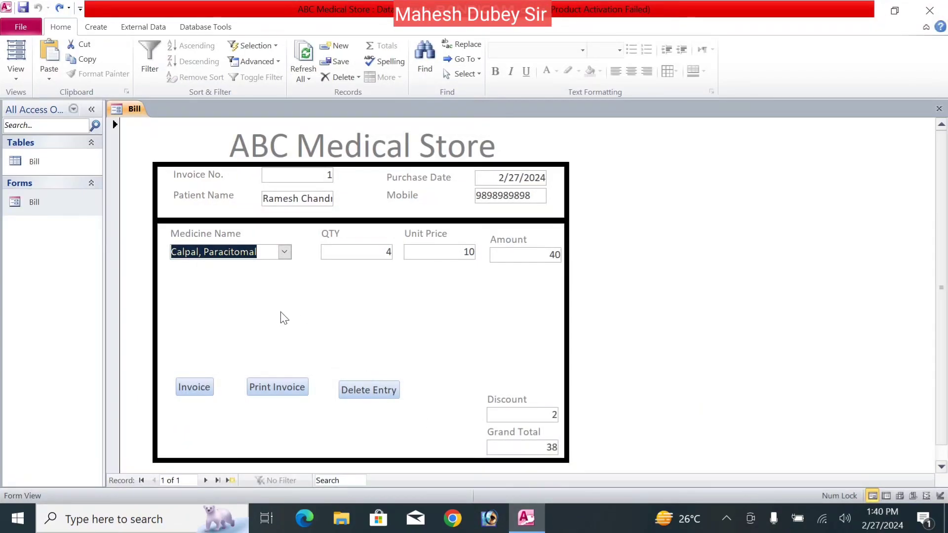